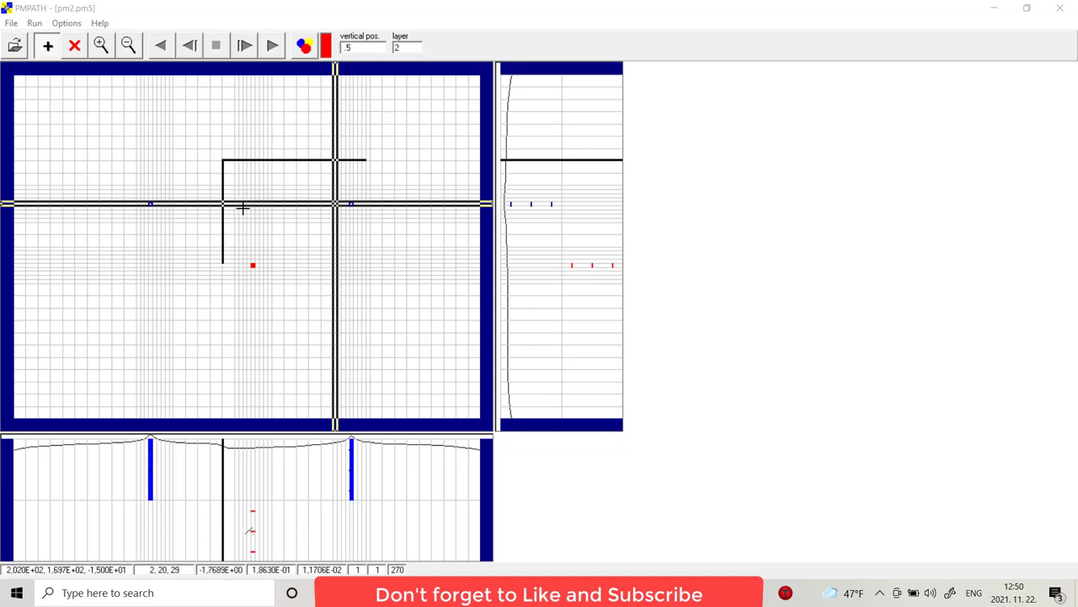
Run particle tracking so blue and red pathlines converge on both wells in plan and cross-sections
{"action": "left_click", "coordinate": [273, 51]}
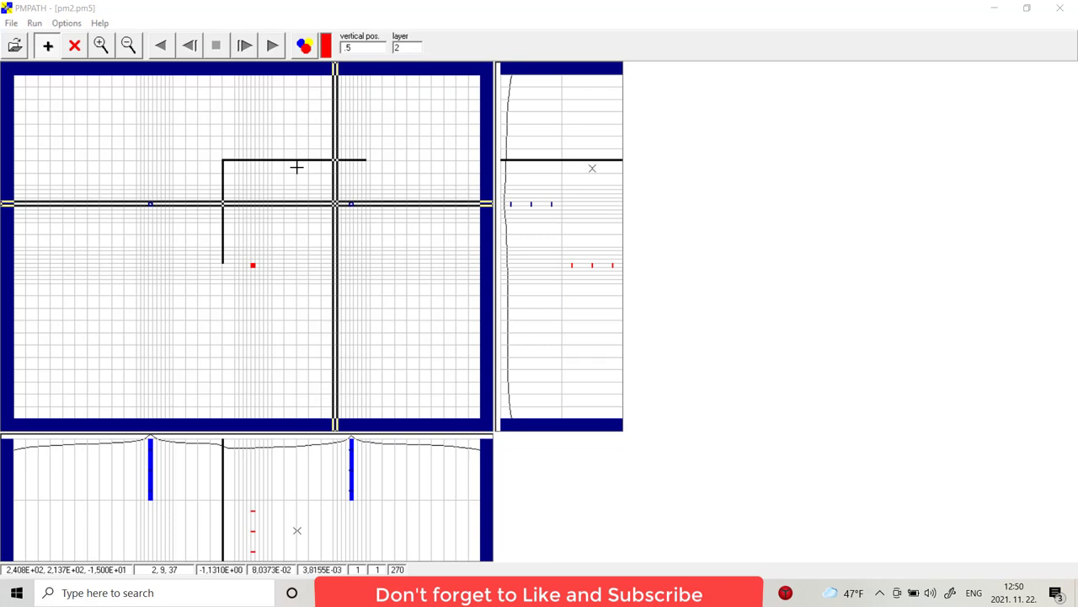
{"action": "left_click", "coordinate": [276, 49]}
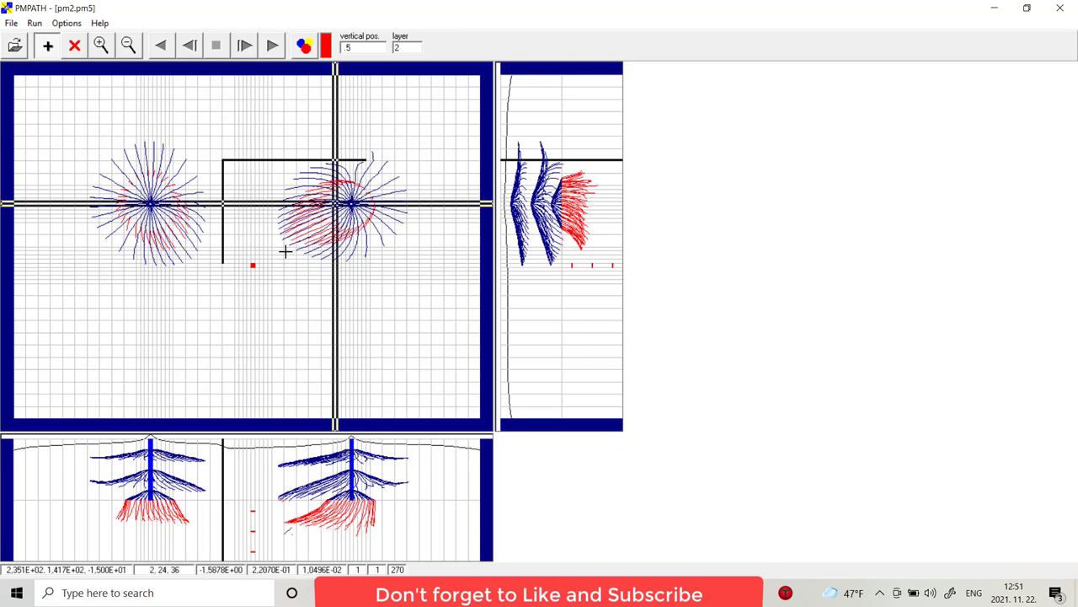
{"action": "left_click", "coordinate": [276, 46]}
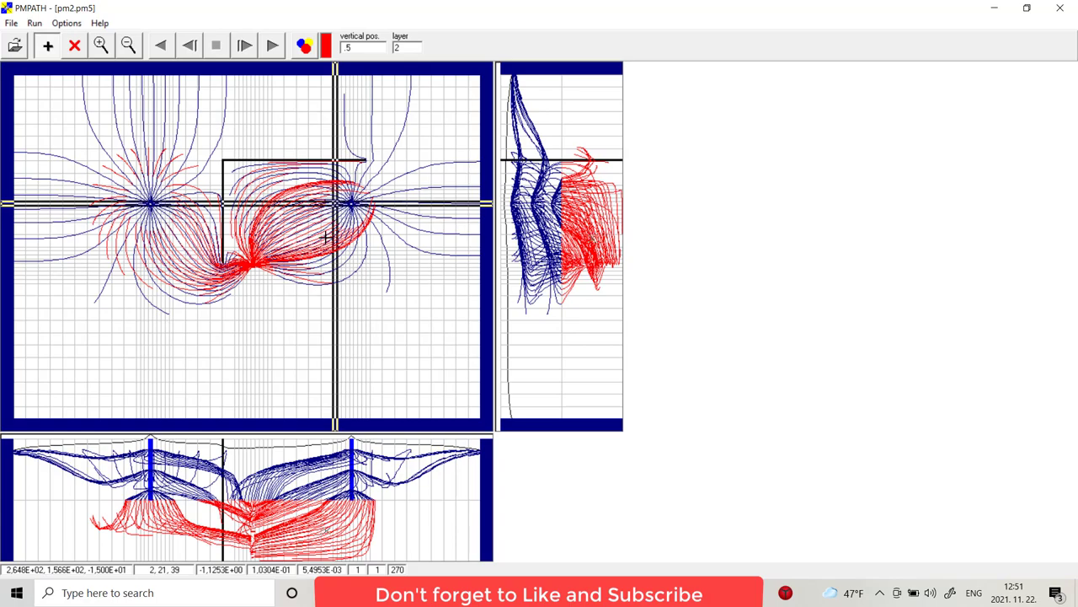
Close PMPATH and start a new model from the 5MODFLOW folder
{"action": "left_click", "coordinate": [1059, 8]}
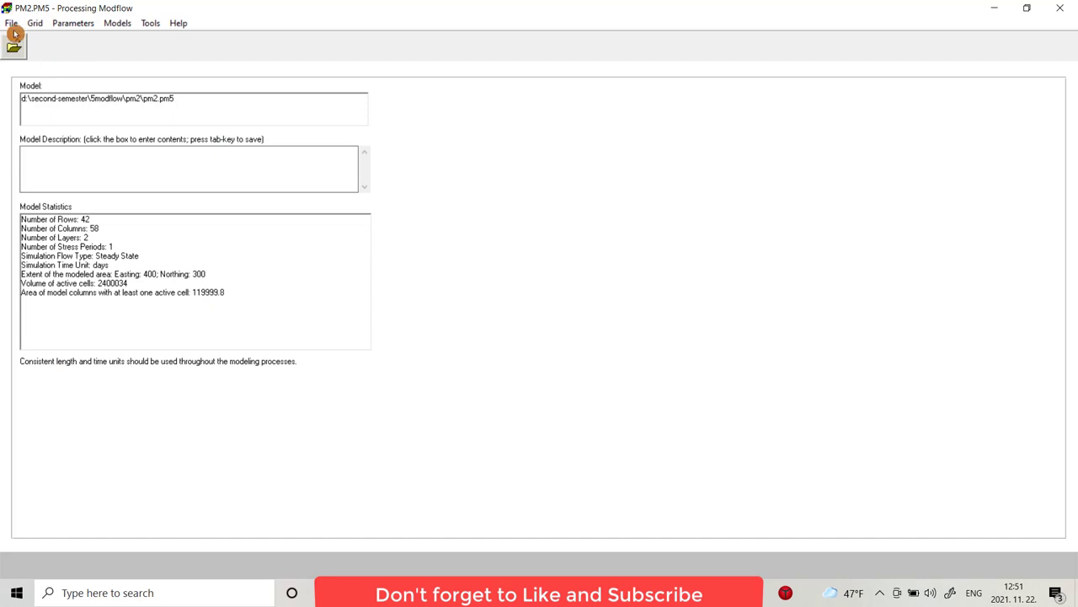
{"action": "left_click", "coordinate": [14, 24]}
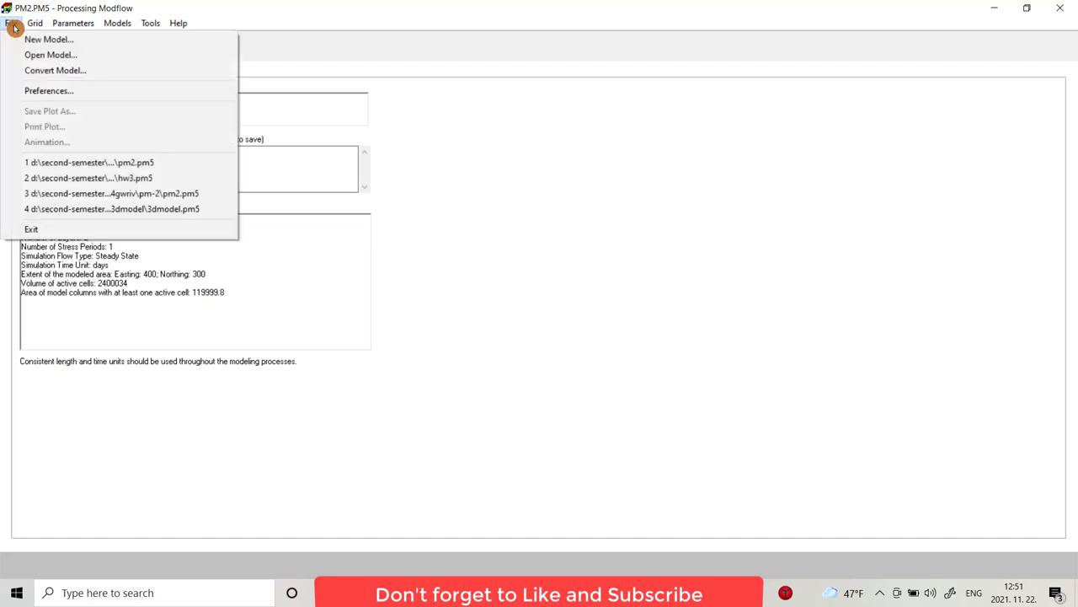
{"action": "left_click", "coordinate": [25, 39]}
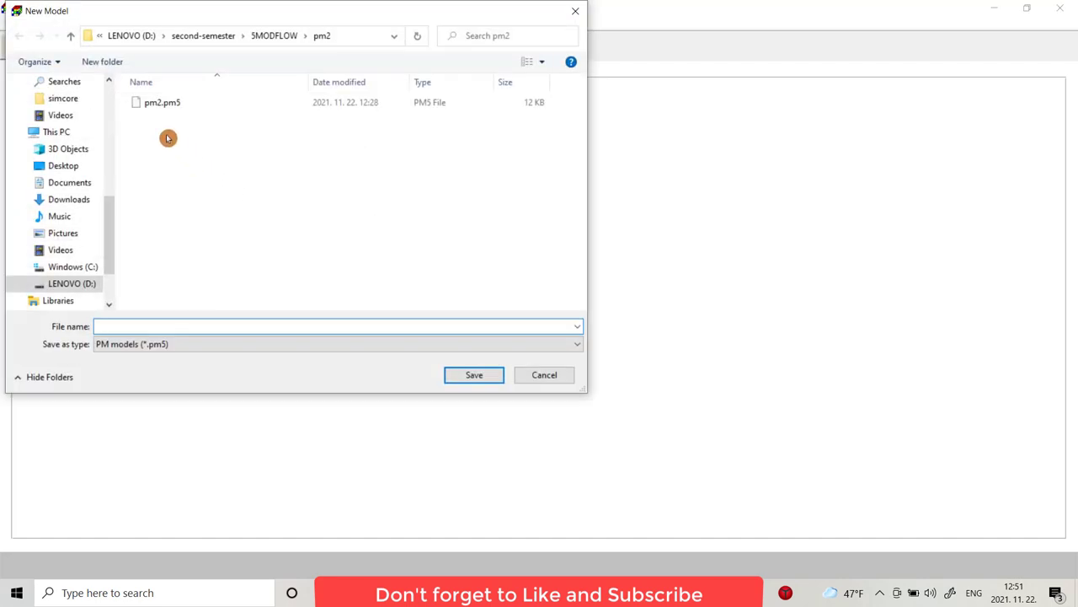
{"action": "left_click", "coordinate": [70, 35]}
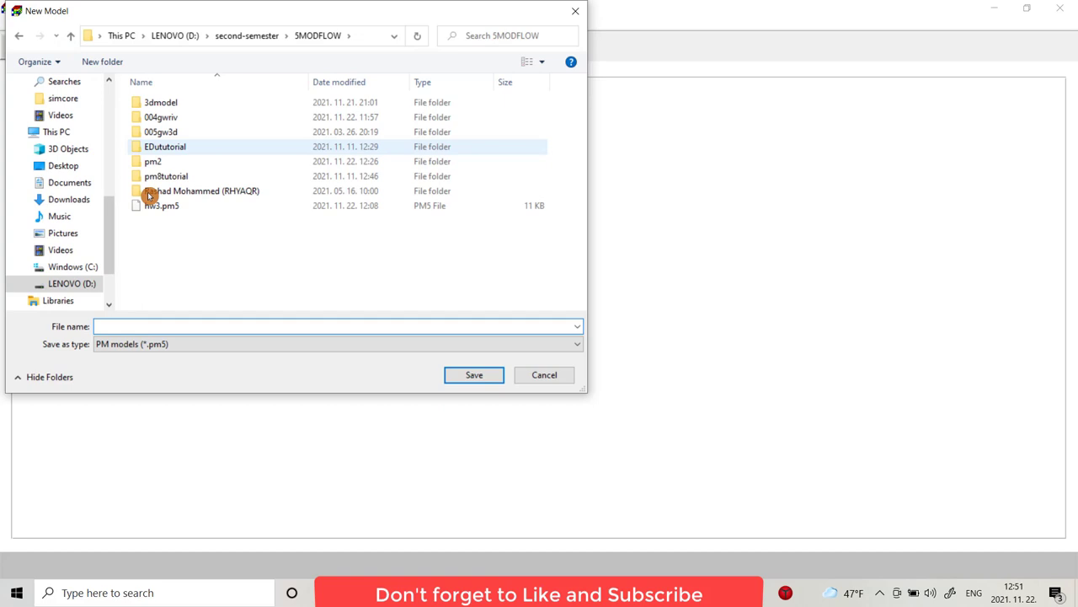
Create a new folder named Tutorial4 and open it
{"action": "right_click", "coordinate": [141, 233]}
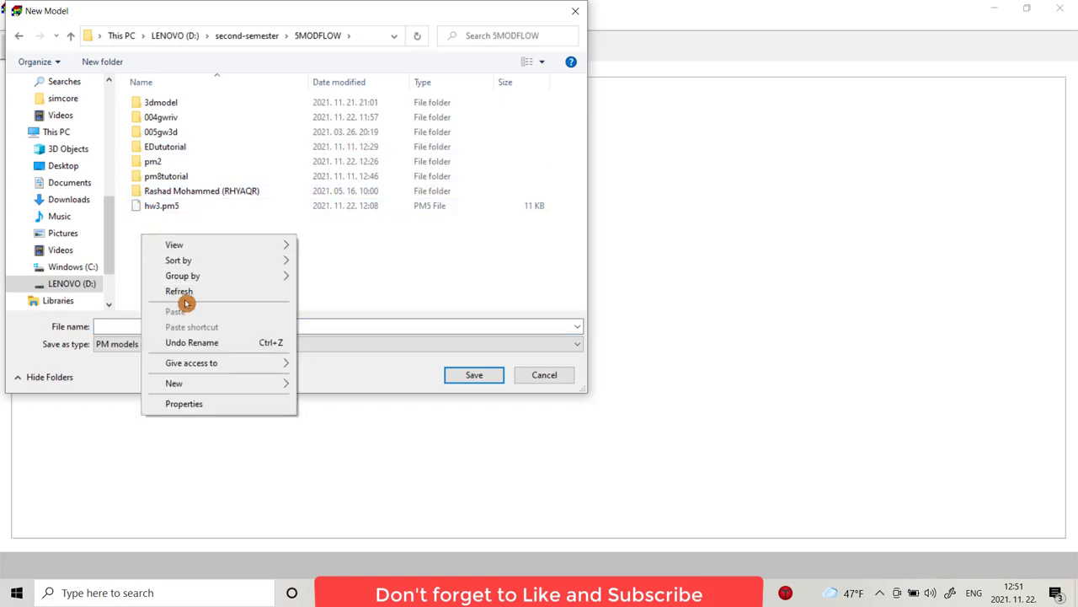
{"action": "mouse_move", "coordinate": [169, 384]}
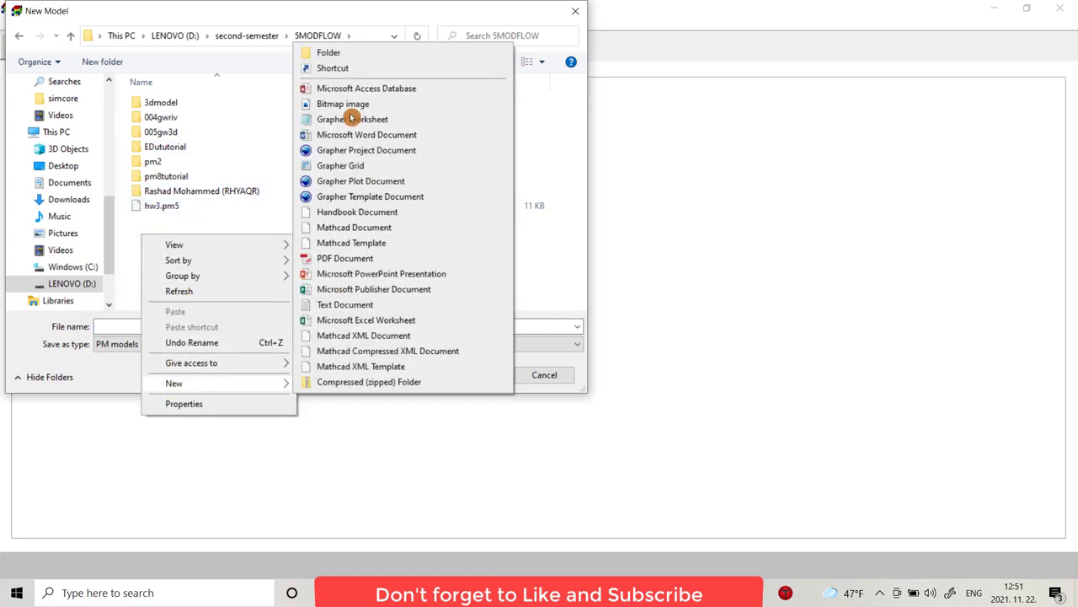
{"action": "left_click", "coordinate": [333, 52]}
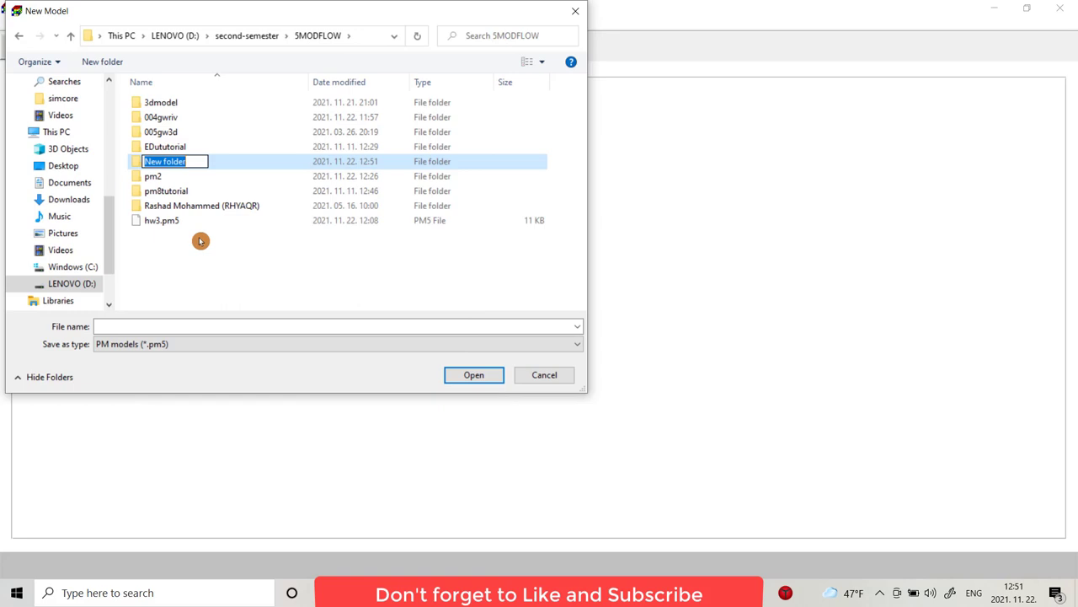
{"action": "type", "text": "Tuti"}
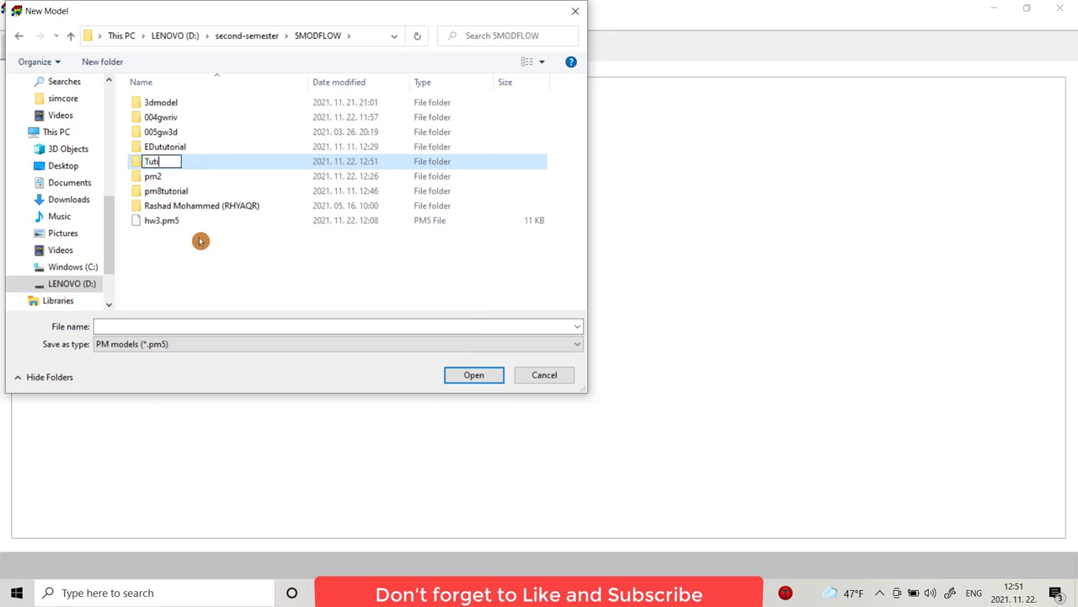
{"action": "key", "text": "BackSpace"}
{"action": "key", "text": "BackSpace"}
{"action": "key", "text": "BackSpace"}
{"action": "type", "text": "utorial4"}
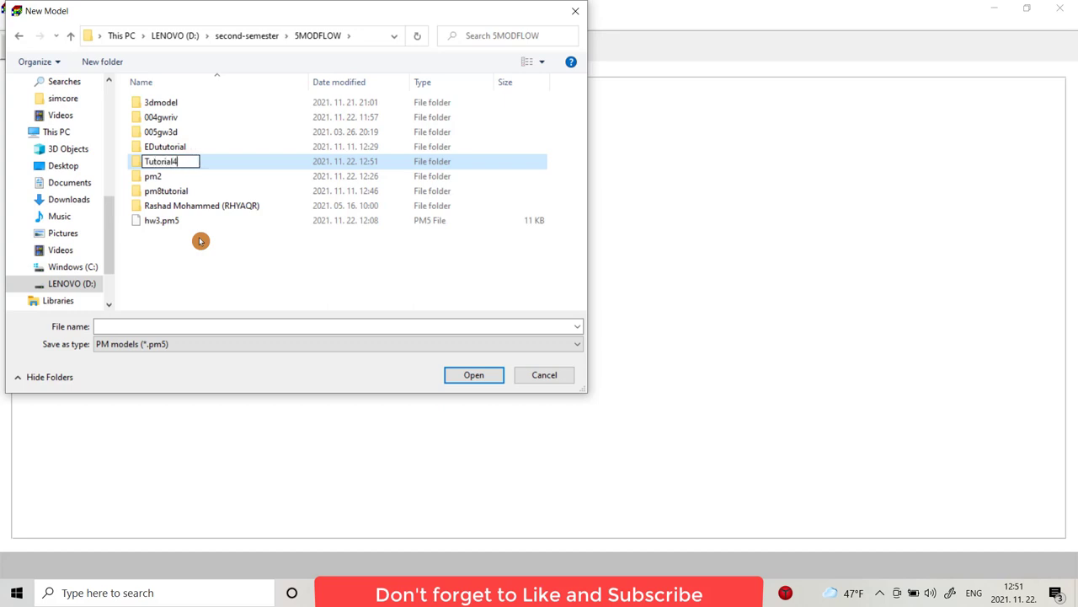
{"action": "double_click", "coordinate": [225, 166]}
Save the new model as t4 in Tutorial4
{"action": "left_click", "coordinate": [132, 327]}
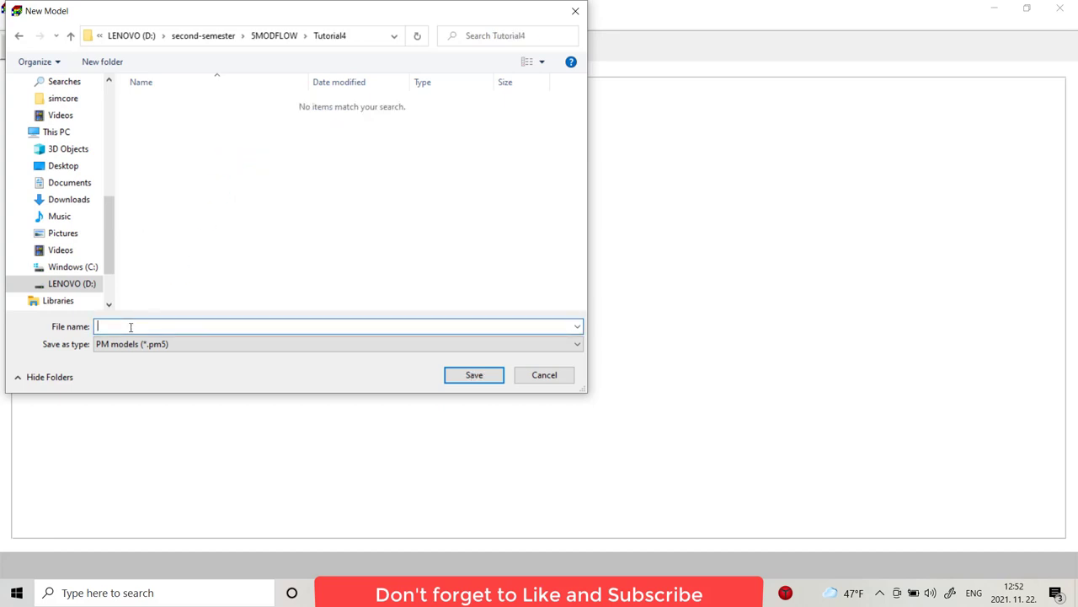
{"action": "type", "text": "t4"}
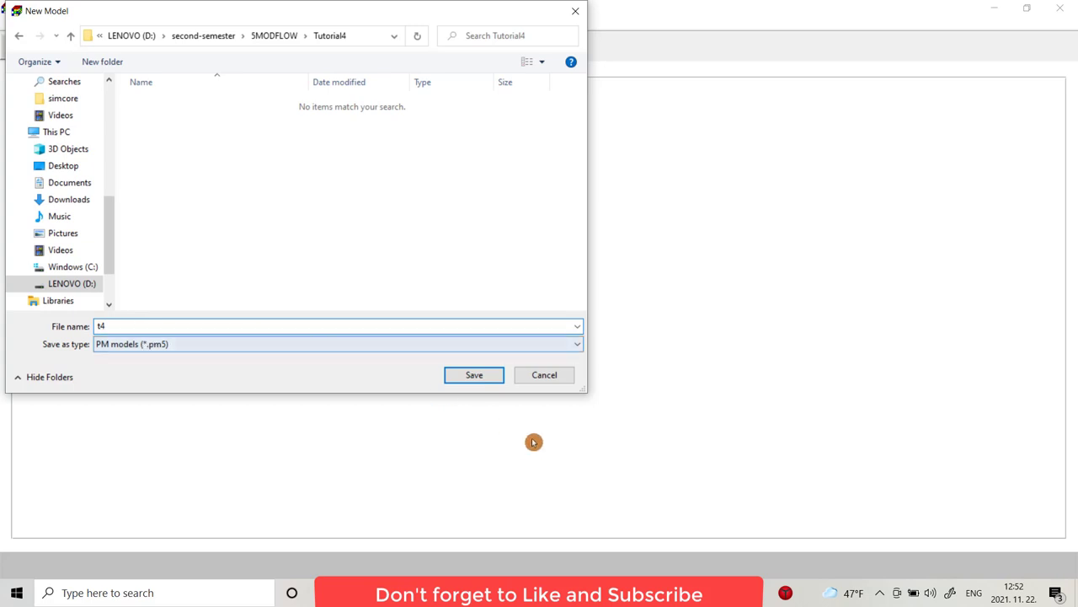
{"action": "left_click", "coordinate": [466, 375]}
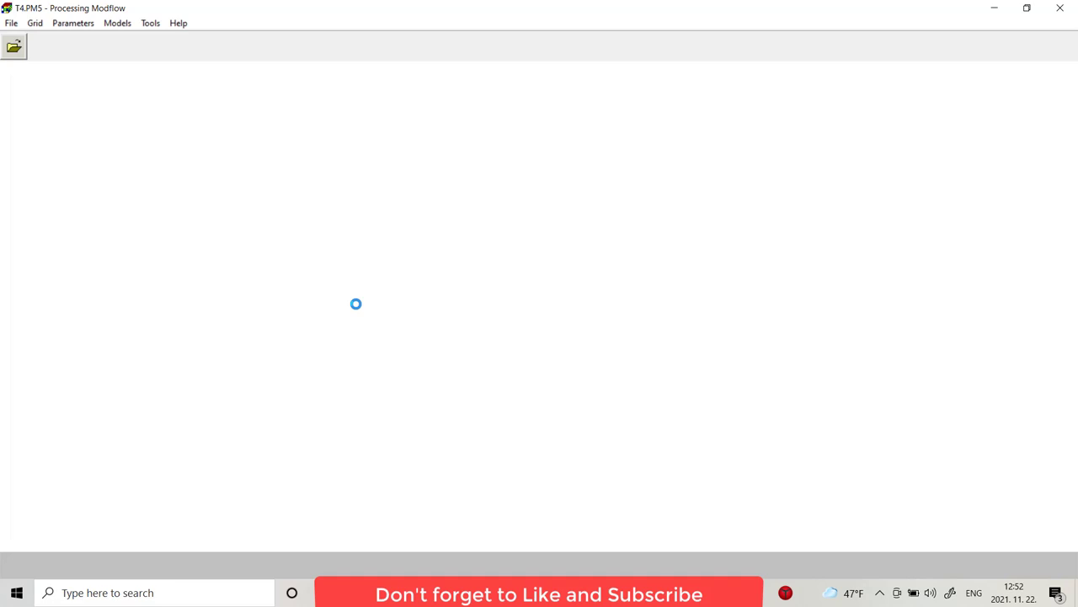
Open the Grid menu of the loaded T4.PM5 model
{"action": "left_click", "coordinate": [35, 24]}
Set the mesh size to 2 layers, 30 rows over 300 and 40 columns over 400
{"action": "left_click", "coordinate": [46, 39]}
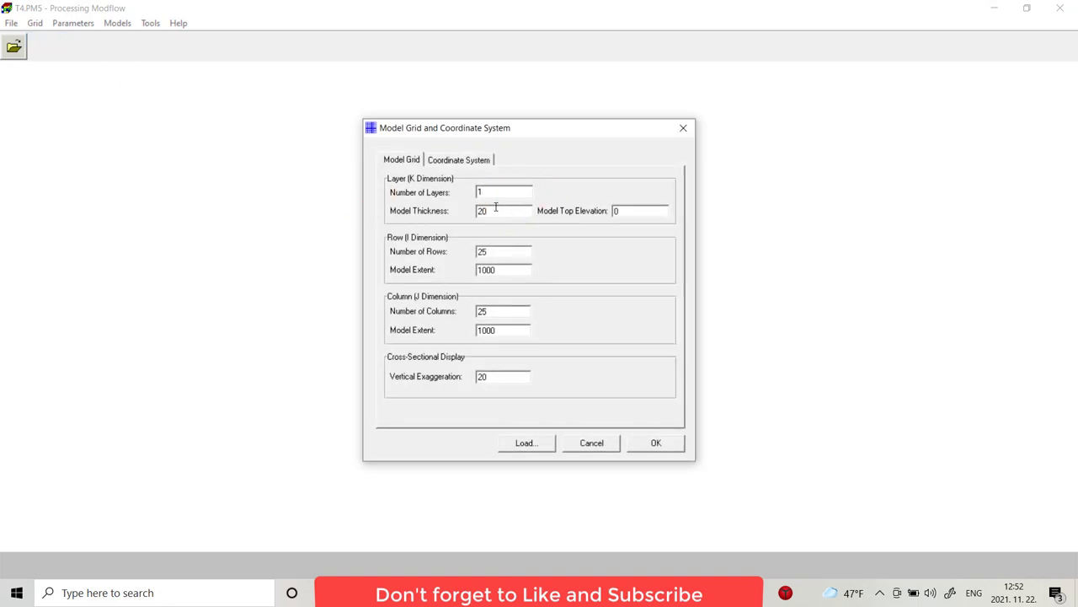
{"action": "double_click", "coordinate": [472, 191]}
{"action": "type", "text": "2"}
{"action": "double_click", "coordinate": [479, 251]}
{"action": "type", "text": "20"}
{"action": "double_click", "coordinate": [478, 268]}
{"action": "type", "text": "500"}
{"action": "left_click_drag", "start_coordinate": [498, 310], "coordinate": [471, 310]}
{"action": "type", "text": "40"}
{"action": "left_click_drag", "start_coordinate": [503, 329], "coordinate": [461, 329]}
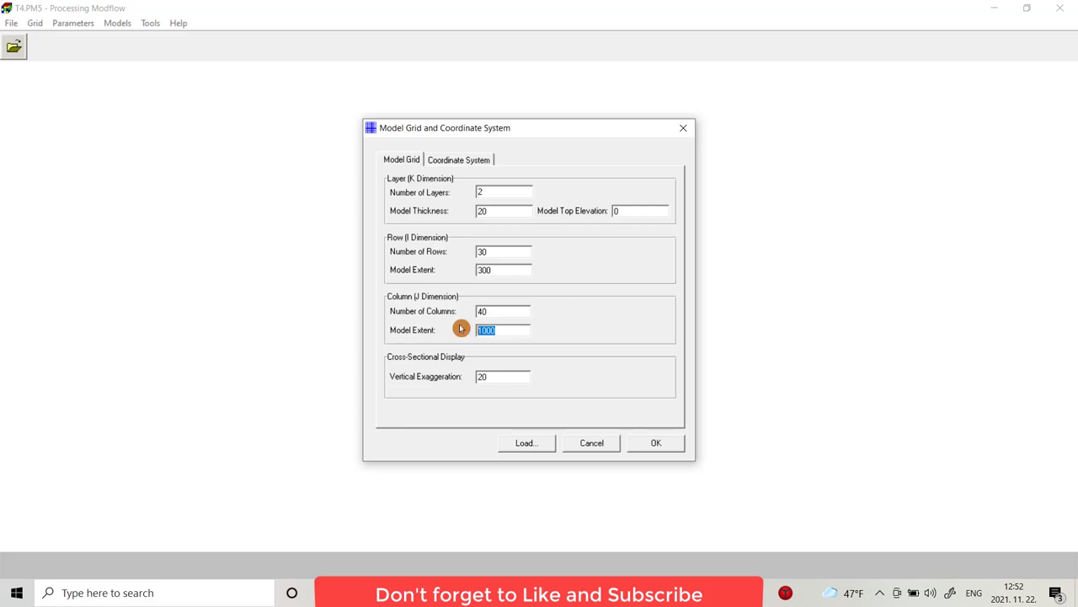
{"action": "type", "text": "400"}
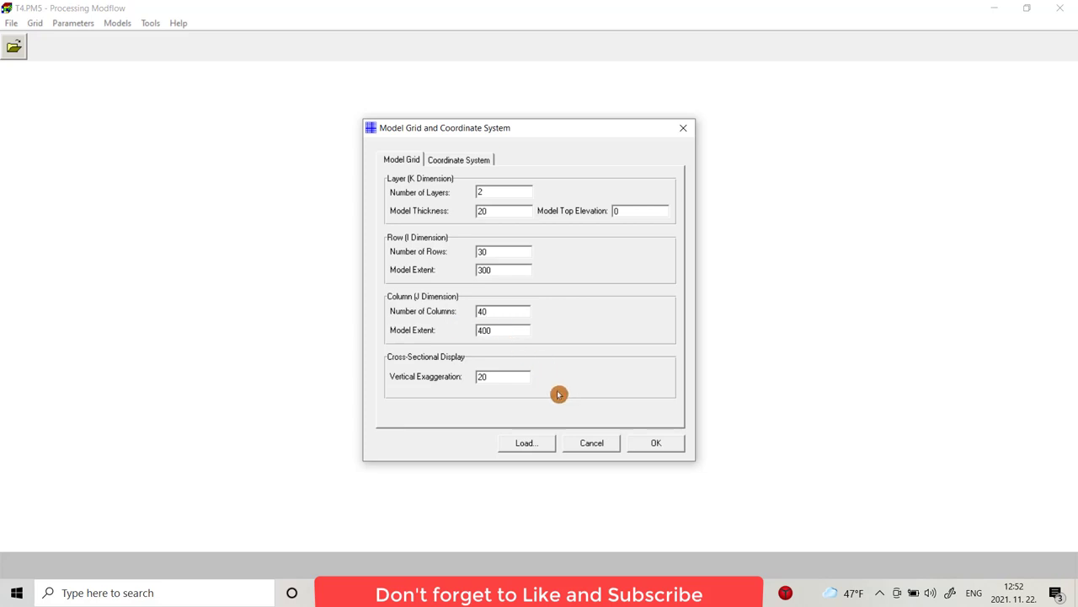
{"action": "left_click", "coordinate": [647, 444]}
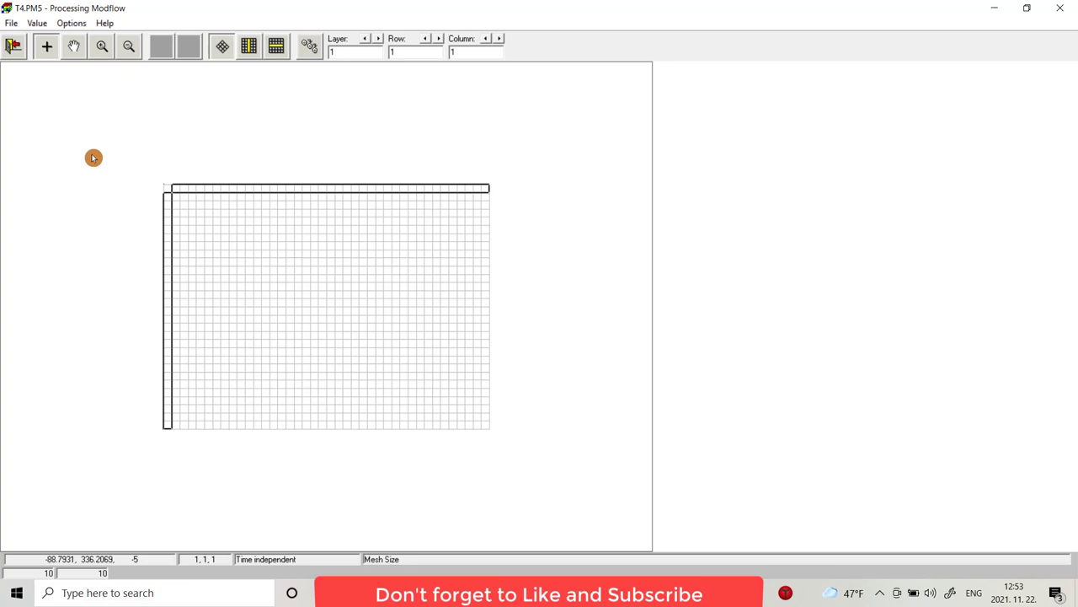
In Environment coordinate settings, set X1 and Y1 to -20 and adjust X2
{"action": "left_click", "coordinate": [77, 23]}
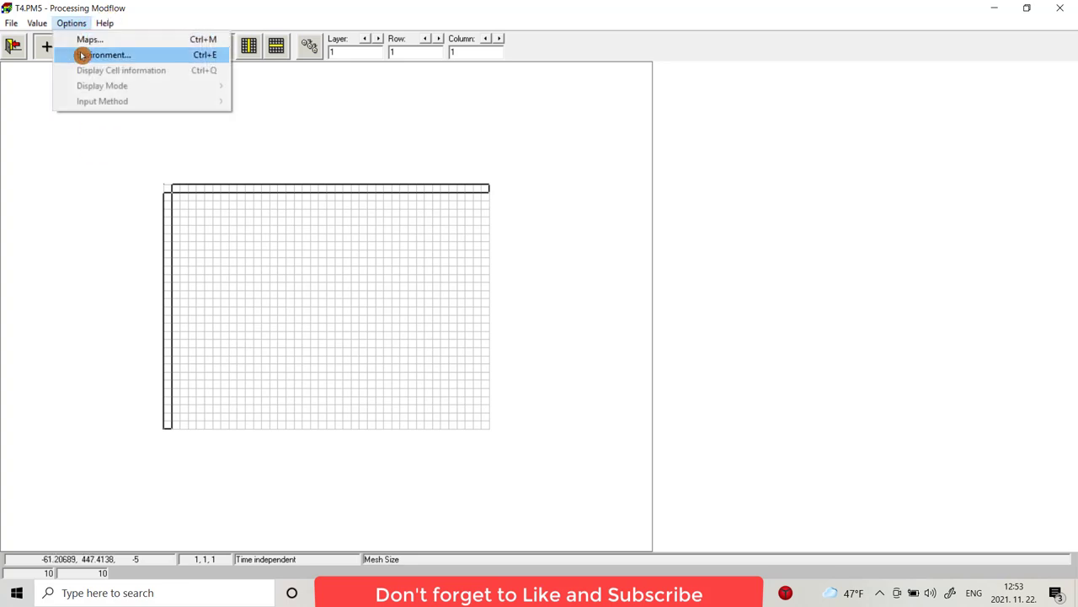
{"action": "left_click", "coordinate": [82, 54]}
{"action": "left_click", "coordinate": [357, 190]}
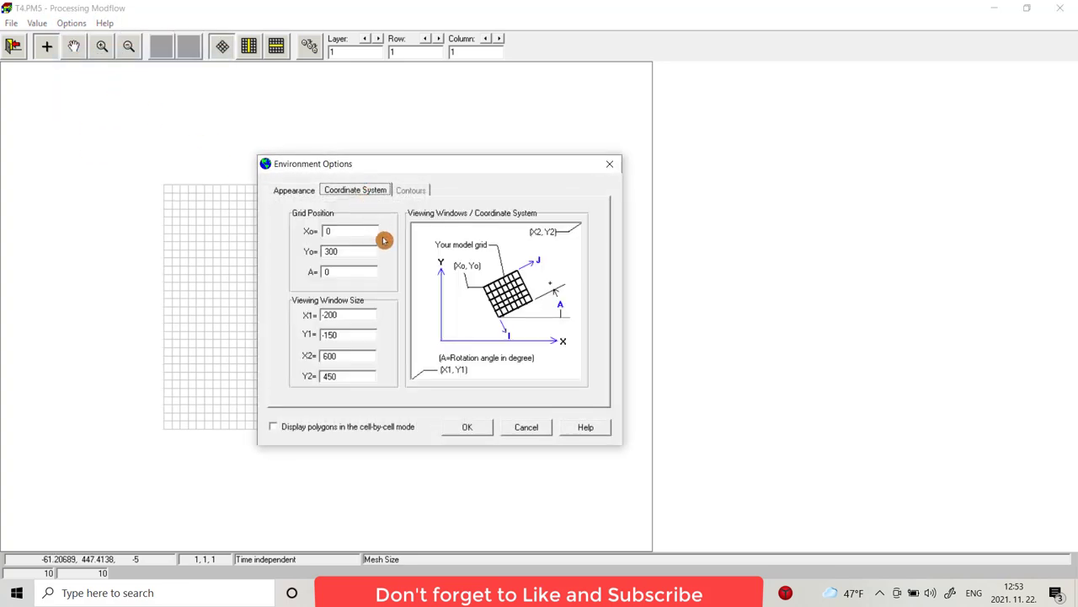
{"action": "left_click_drag", "start_coordinate": [340, 314], "coordinate": [329, 314]}
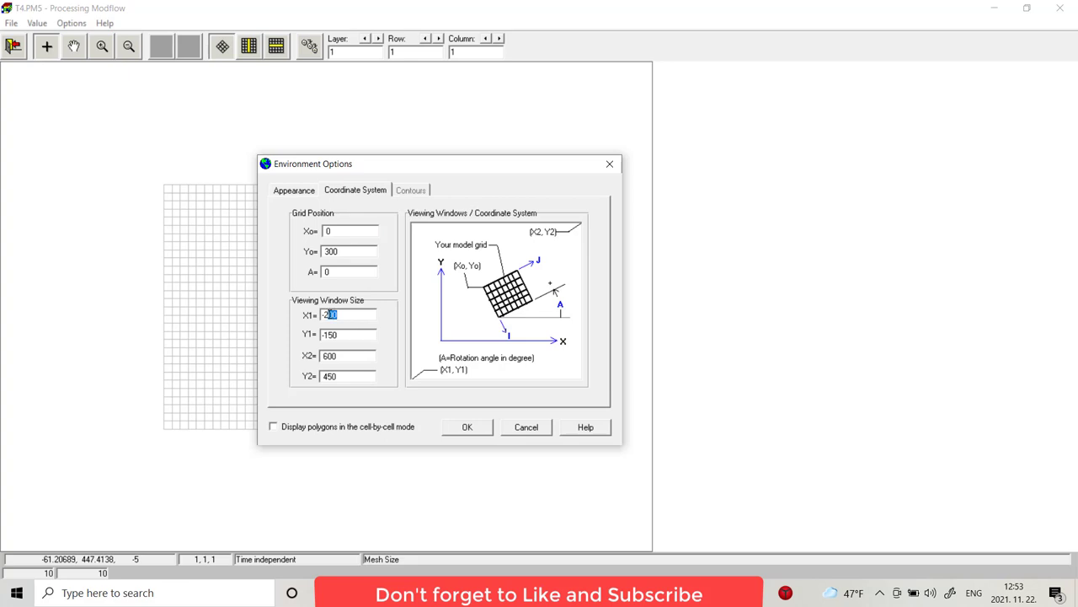
{"action": "type", "text": "0"}
{"action": "left_click_drag", "start_coordinate": [347, 334], "coordinate": [326, 334]}
{"action": "type", "text": "20"}
{"action": "left_click", "coordinate": [356, 364]}
{"action": "left_click_drag", "start_coordinate": [351, 355], "coordinate": [324, 355]}
{"action": "left_click", "coordinate": [466, 429]}
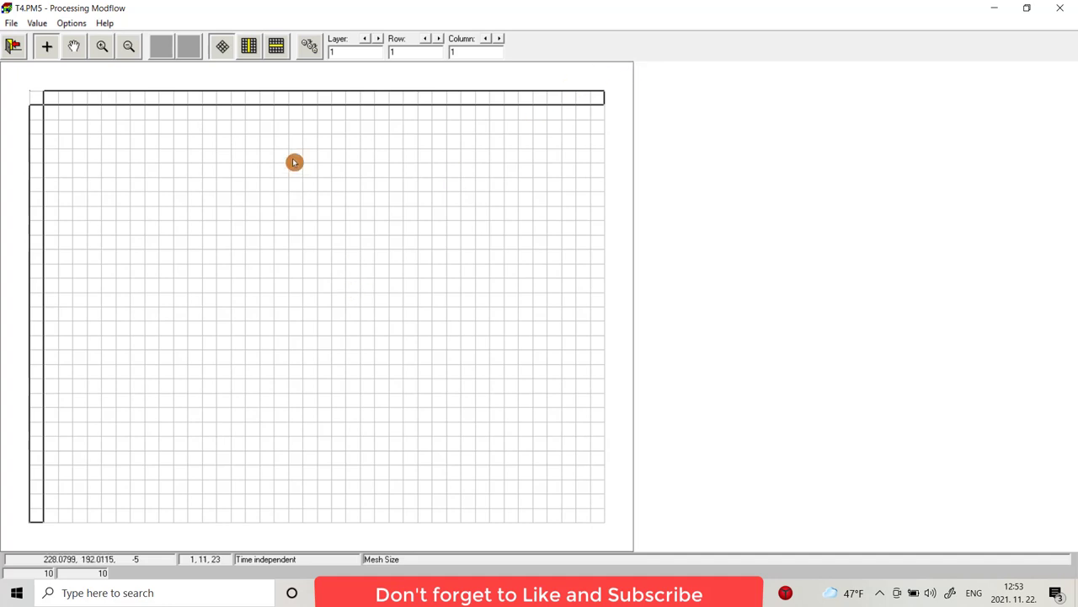
Save the current mesh and reopen the Mesh Size editor
{"action": "left_click", "coordinate": [14, 46]}
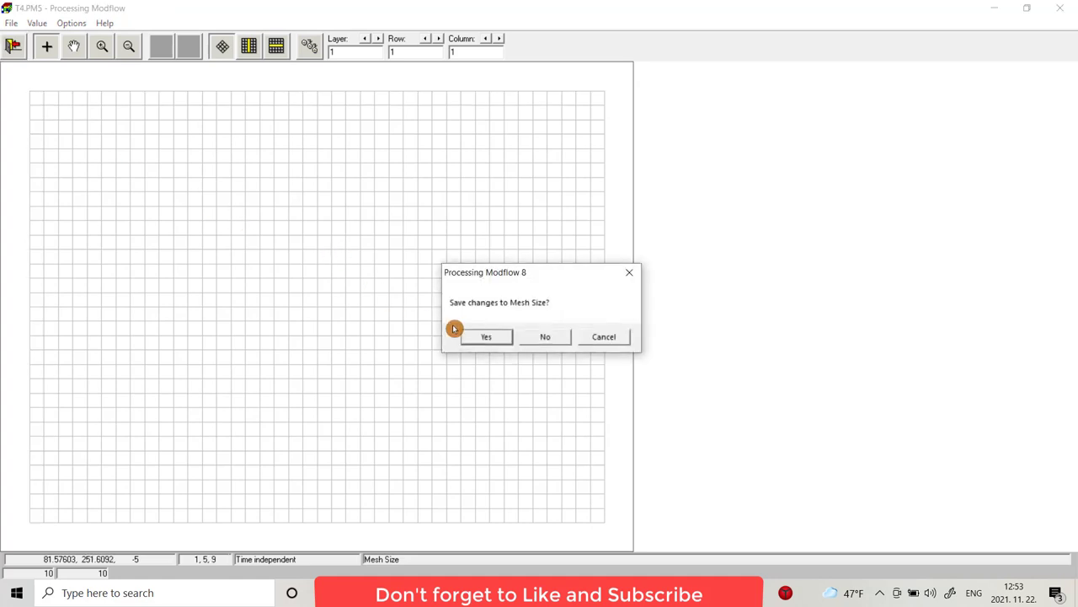
{"action": "left_click", "coordinate": [489, 335]}
{"action": "left_click", "coordinate": [37, 23]}
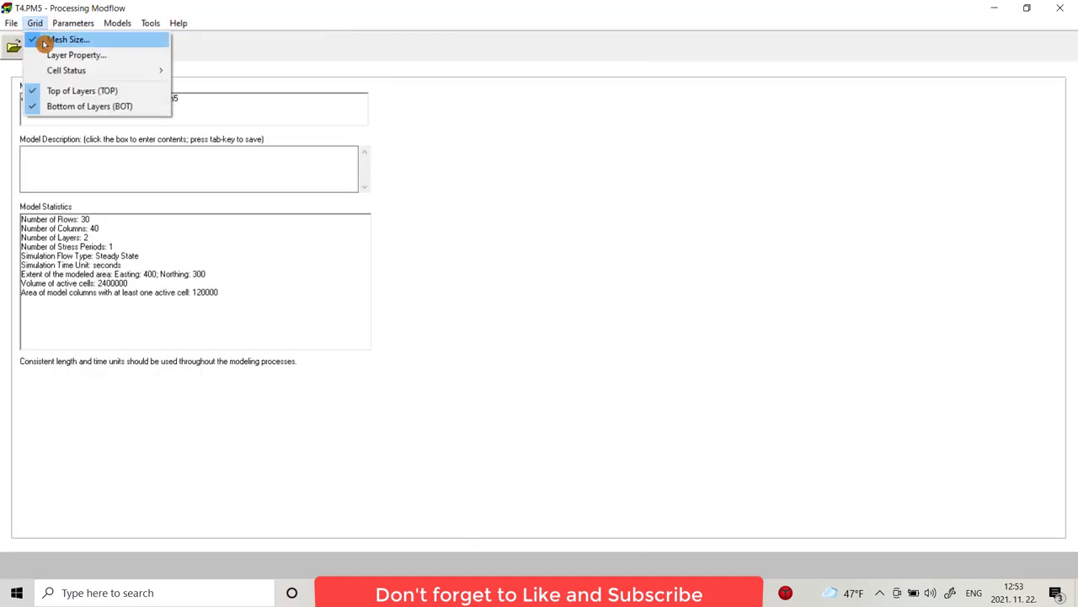
{"action": "left_click", "coordinate": [44, 38]}
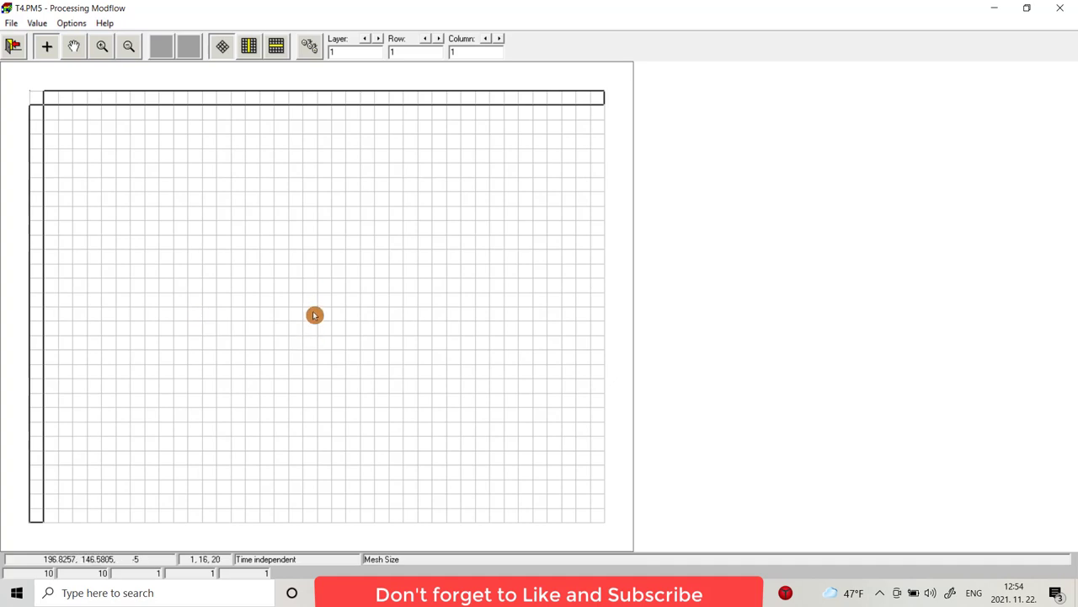
Give the cell at row 16, column 14 a 3 by 3 refinement
{"action": "left_click", "coordinate": [240, 327]}
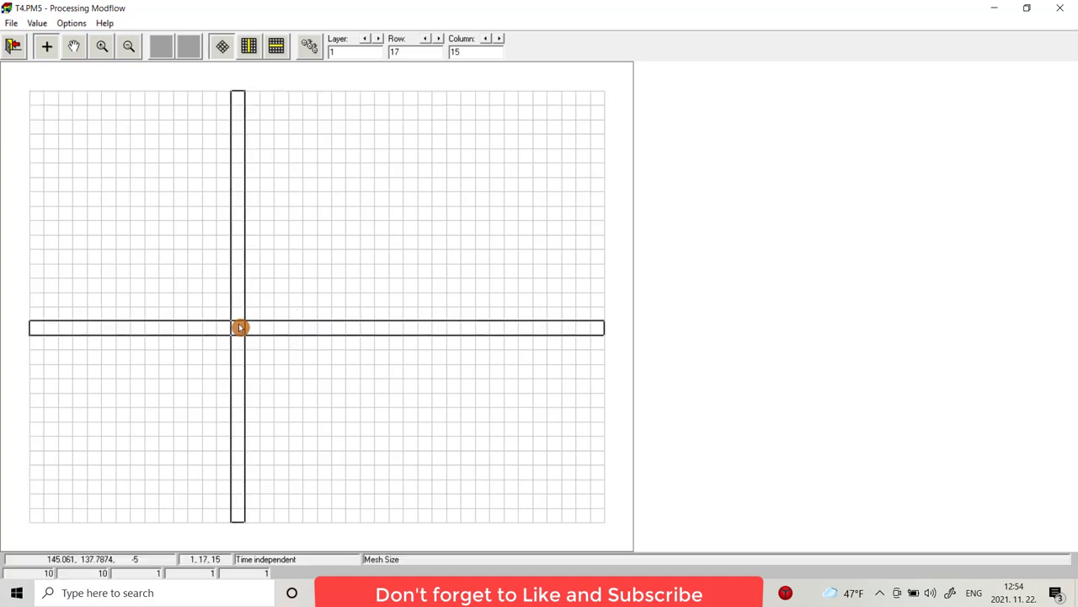
{"action": "left_click", "coordinate": [223, 326]}
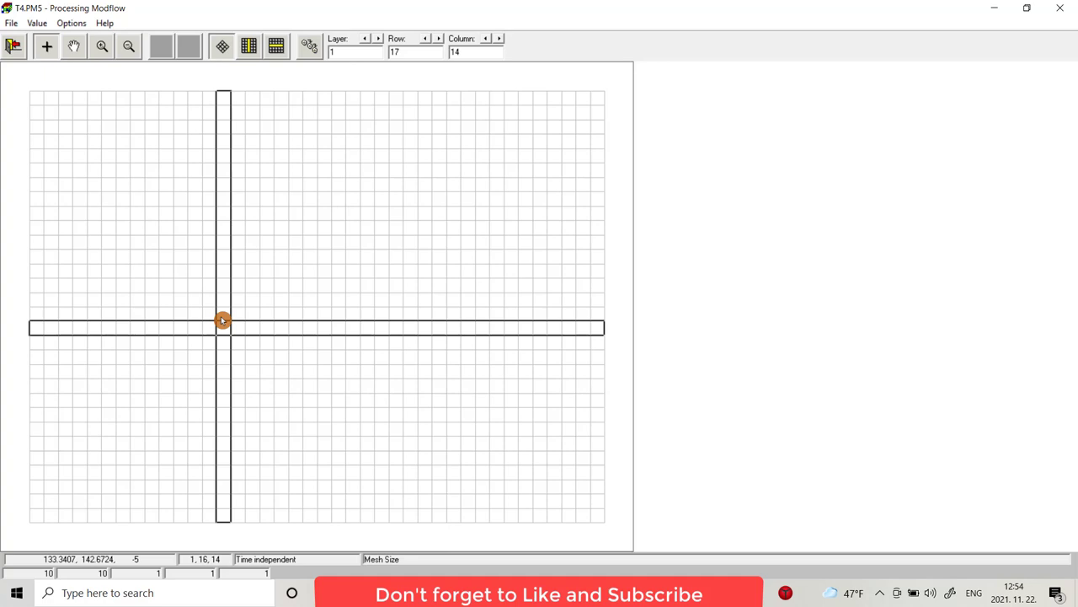
{"action": "left_click", "coordinate": [223, 319]}
{"action": "right_click", "coordinate": [222, 319]}
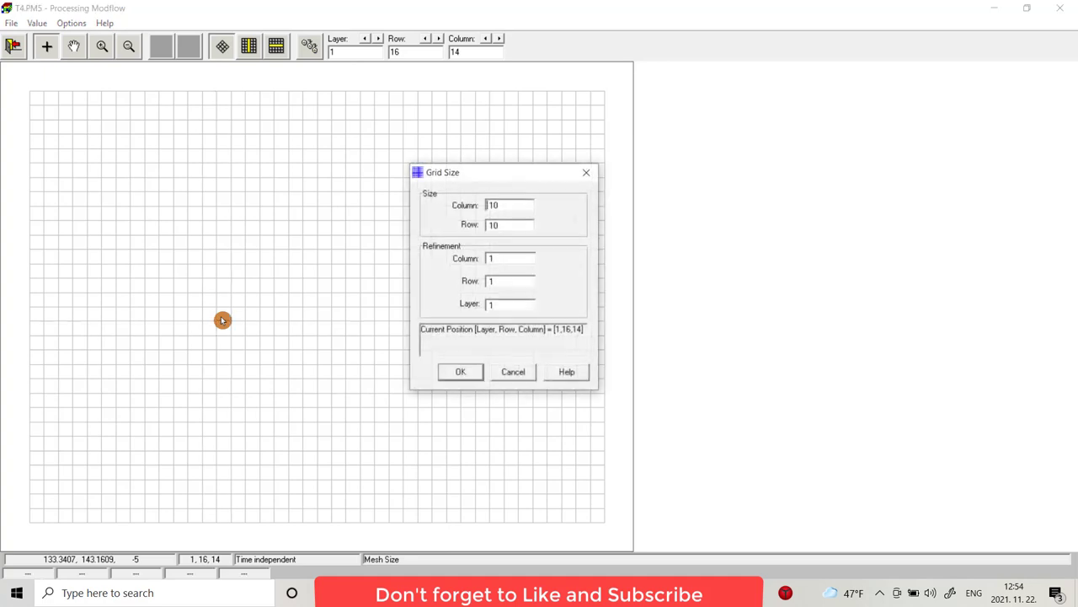
{"action": "double_click", "coordinate": [487, 257]}
{"action": "type", "text": "3"}
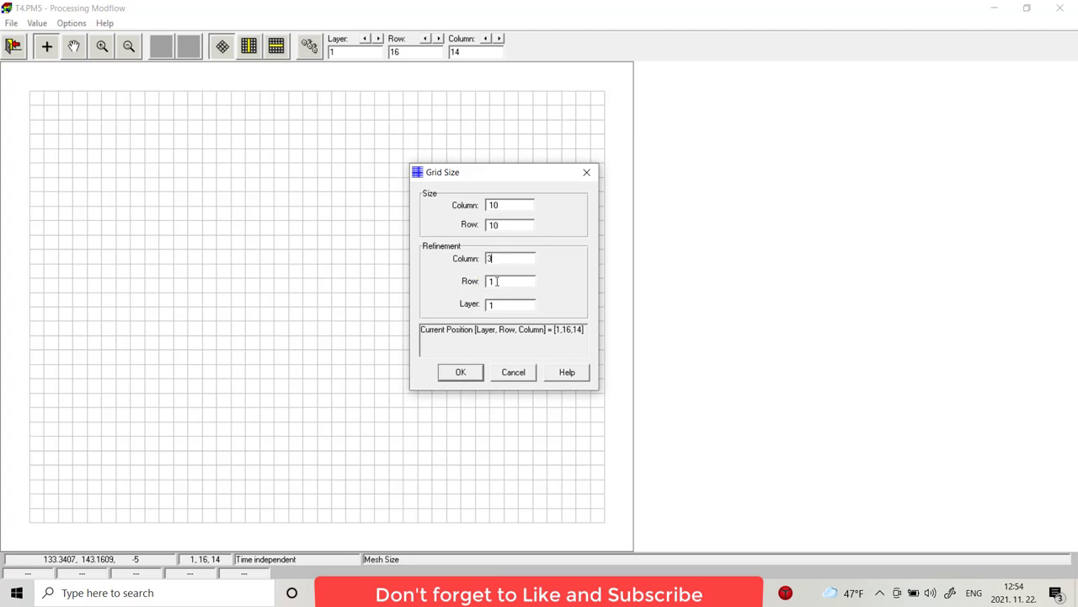
{"action": "type", "text": "3"}
{"action": "left_click", "coordinate": [461, 372]}
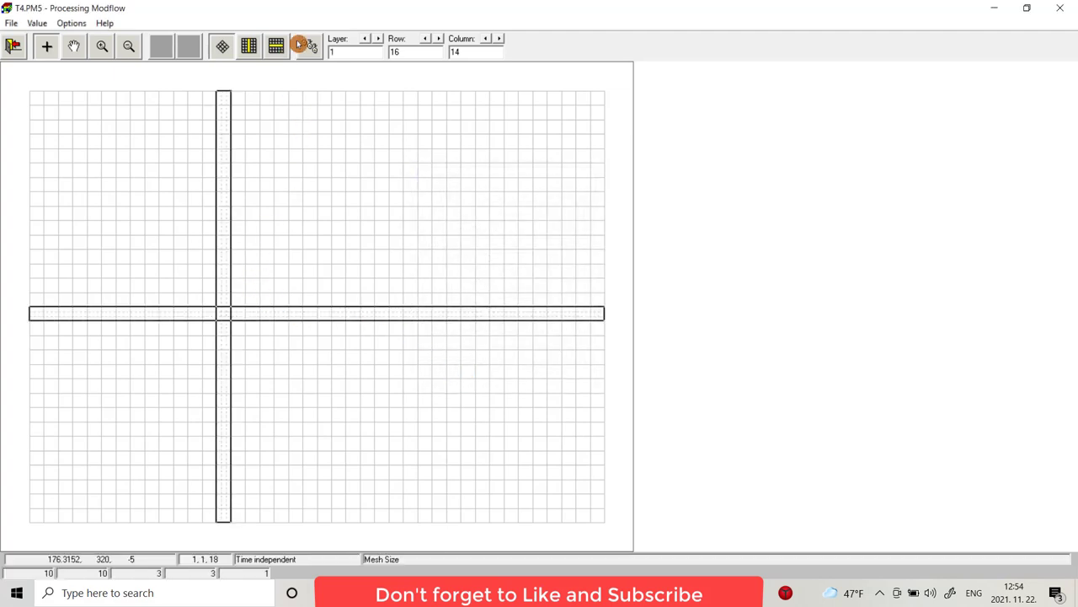
Refine further rows and columns, ending at row 13 and column 25
{"action": "left_click", "coordinate": [222, 335]}
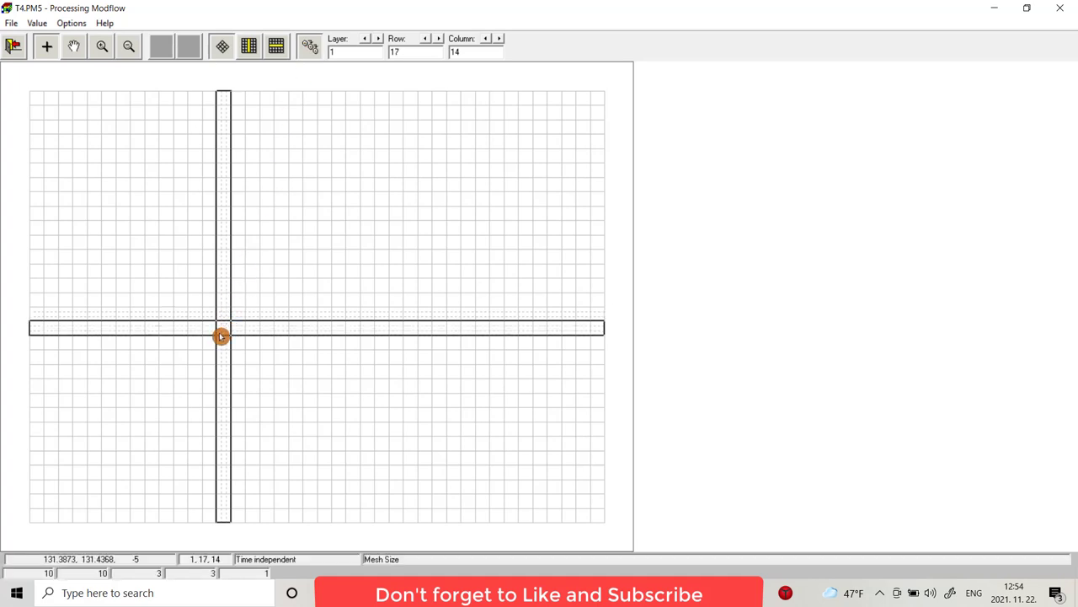
{"action": "left_click", "coordinate": [222, 342]}
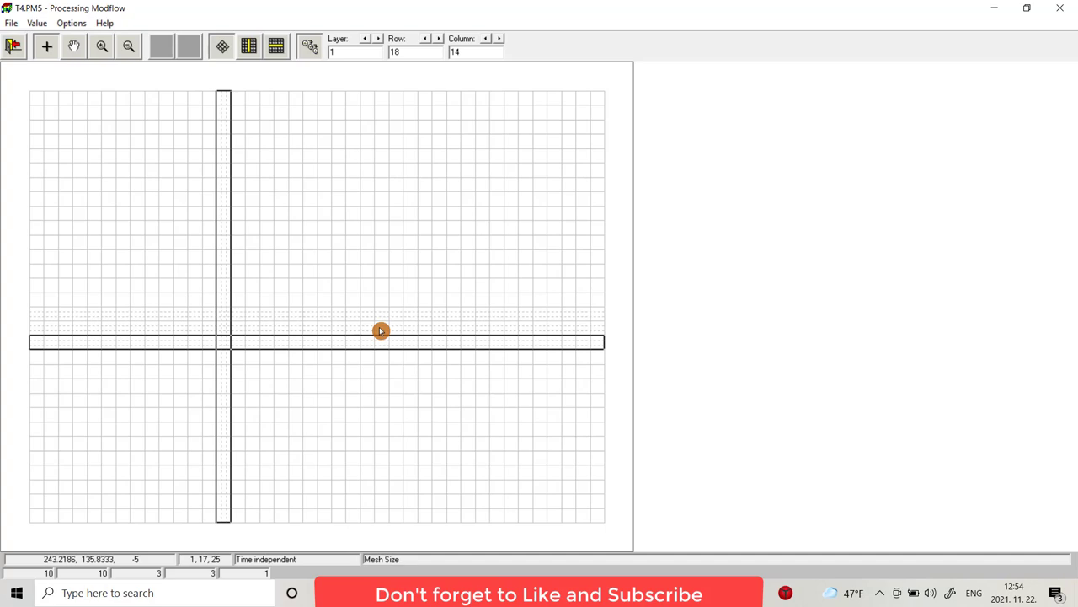
{"action": "left_click", "coordinate": [224, 256]}
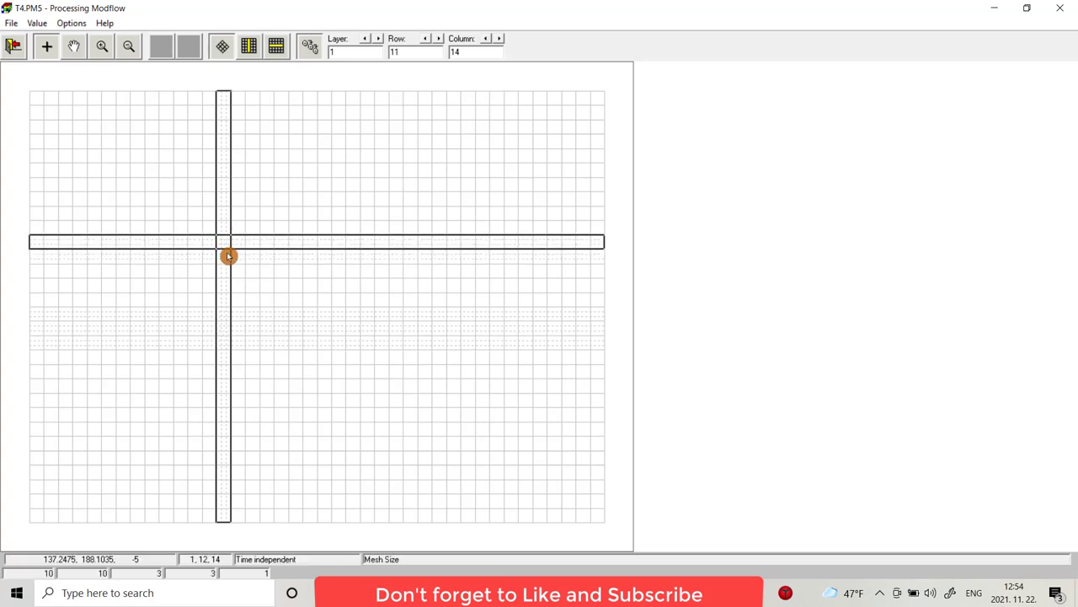
{"action": "left_click", "coordinate": [213, 268]}
{"action": "left_click", "coordinate": [238, 274]}
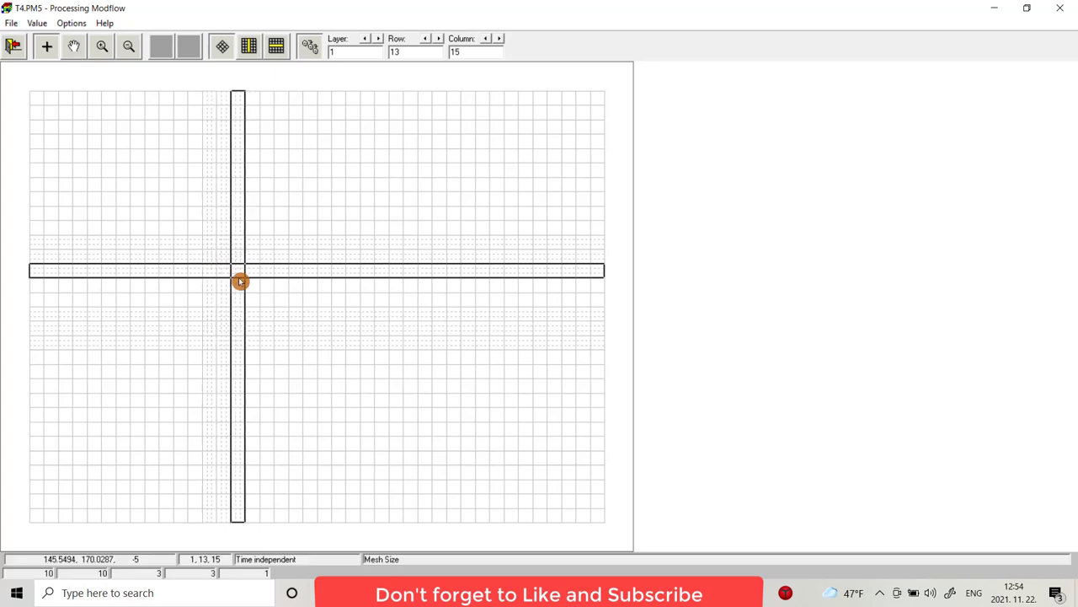
{"action": "left_click", "coordinate": [407, 270]}
{"action": "left_click", "coordinate": [397, 269]}
{"action": "left_click", "coordinate": [382, 269]}
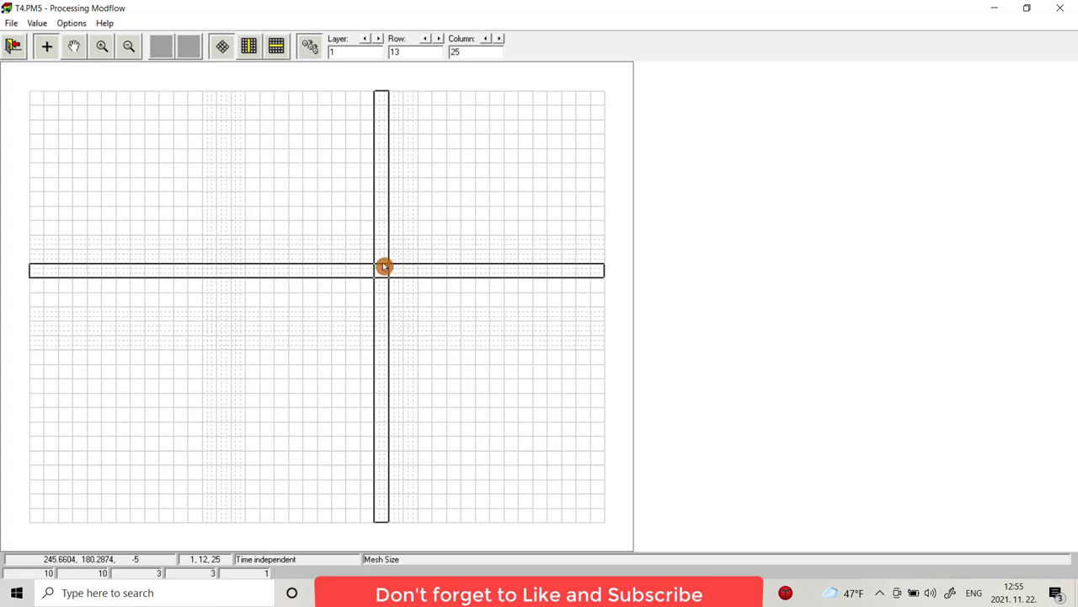
Save the refined 42-row, 52-column mesh, keeping a backup copy
{"action": "left_click", "coordinate": [13, 46]}
{"action": "left_click", "coordinate": [465, 333]}
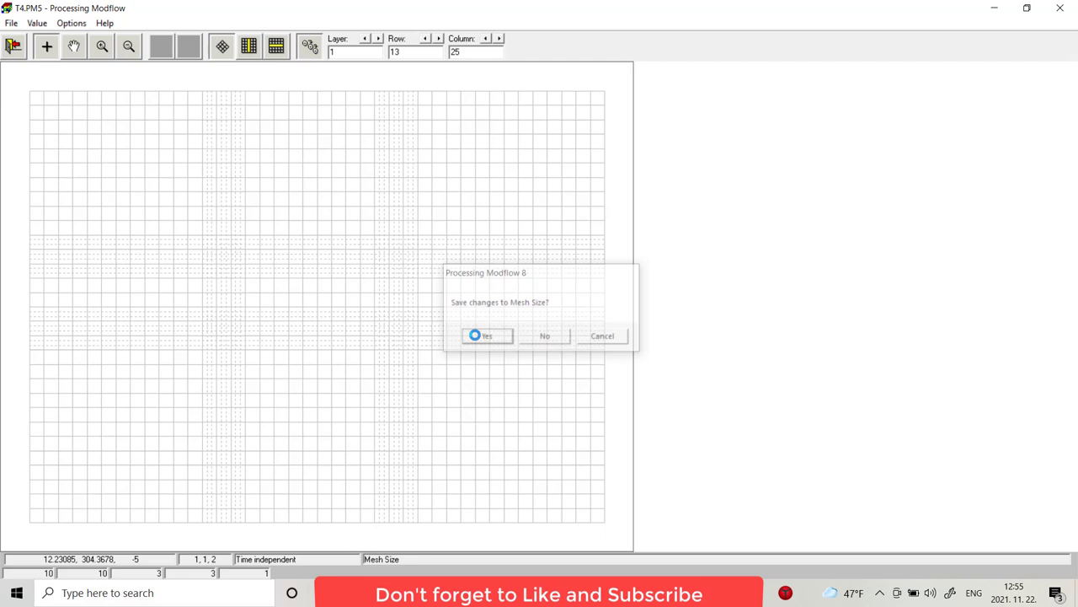
{"action": "left_click", "coordinate": [585, 344]}
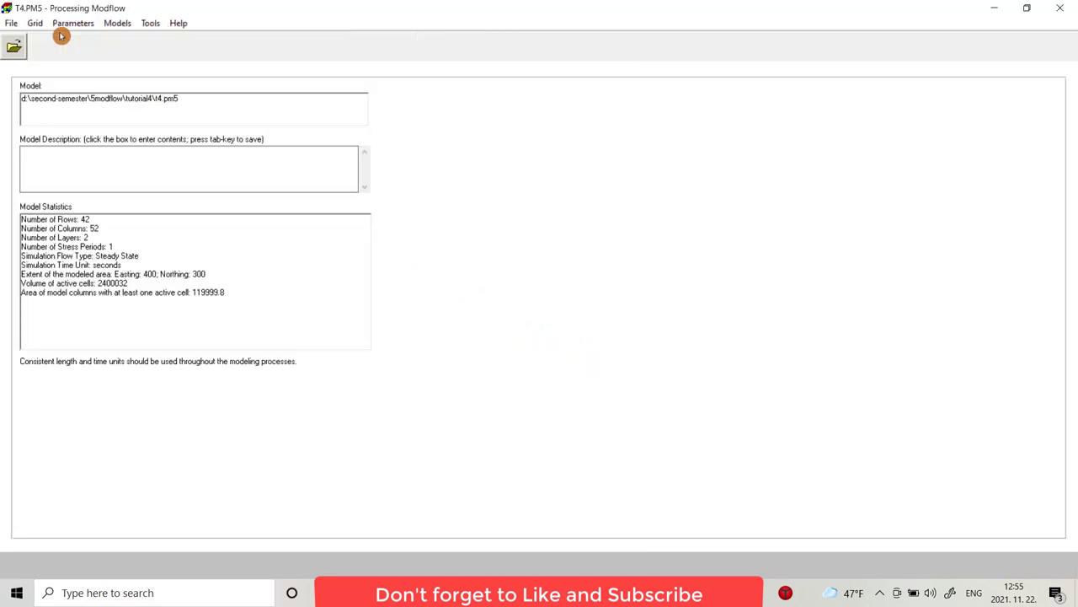
Set the layer type to 3: Confined/Unconfined (Transmissivity varies) in Layer Properties
{"action": "left_click", "coordinate": [38, 23]}
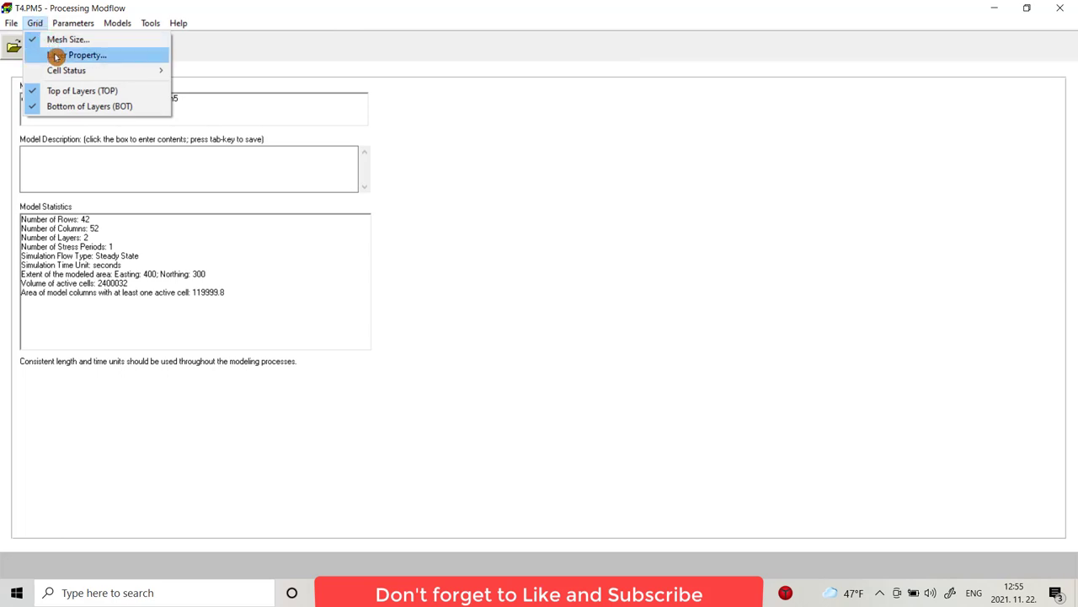
{"action": "left_click", "coordinate": [53, 53]}
{"action": "left_click", "coordinate": [148, 188]}
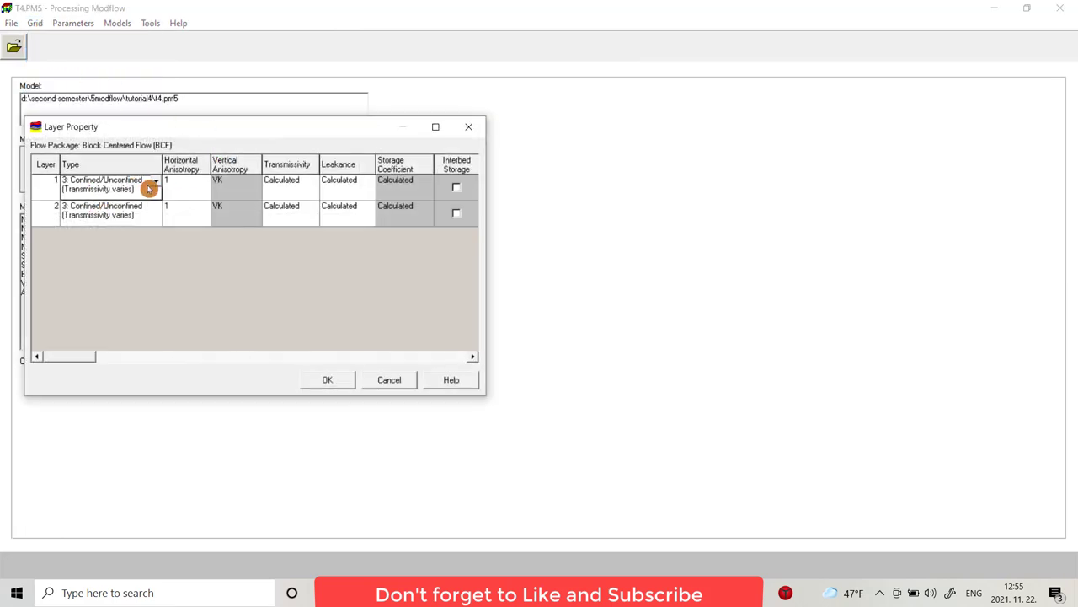
{"action": "left_click", "coordinate": [157, 181]}
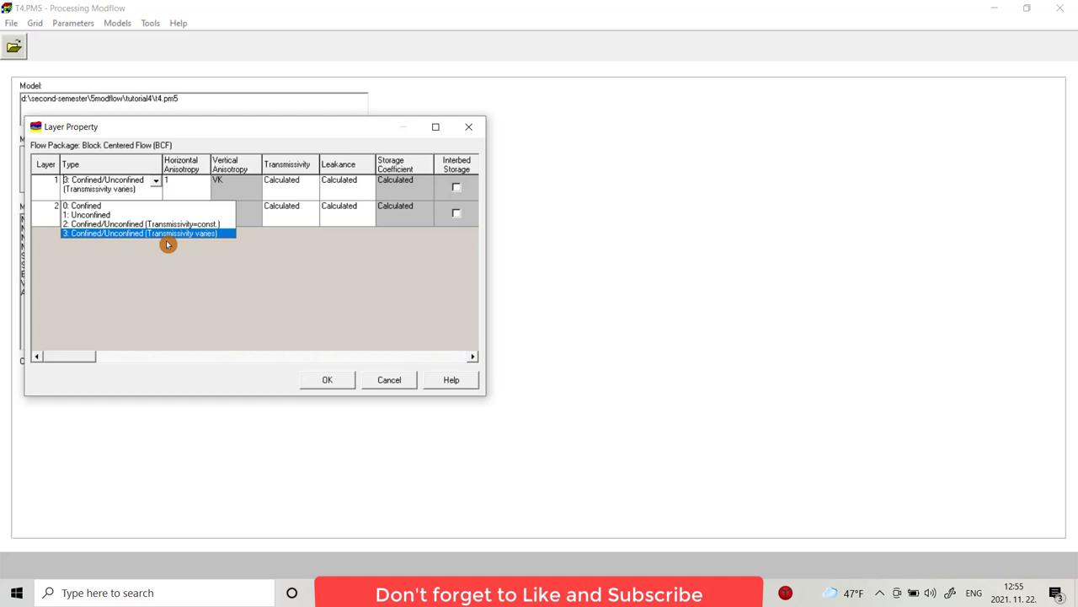
{"action": "left_click", "coordinate": [115, 235]}
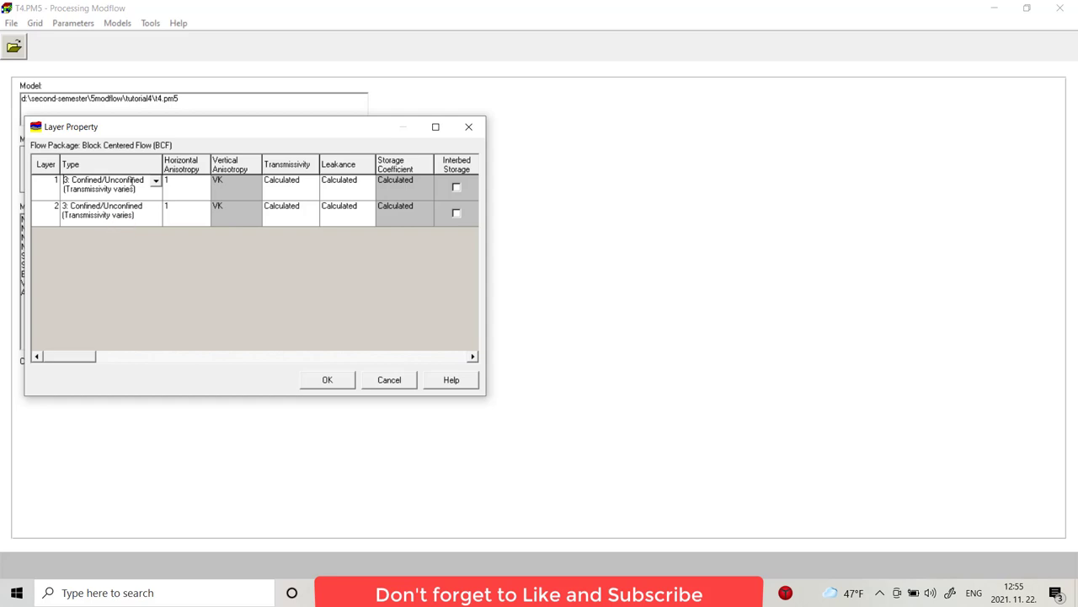
{"action": "left_click", "coordinate": [328, 385]}
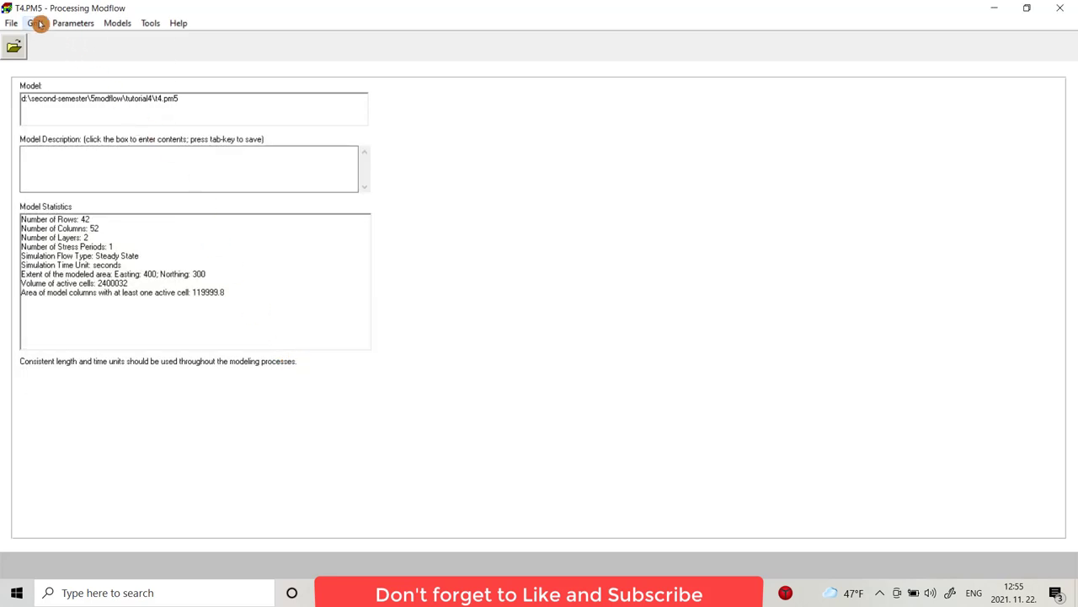
Set the top-left IBOUND cell to -1 and enable value duplication
{"action": "left_click", "coordinate": [34, 23]}
{"action": "mouse_move", "coordinate": [79, 70]}
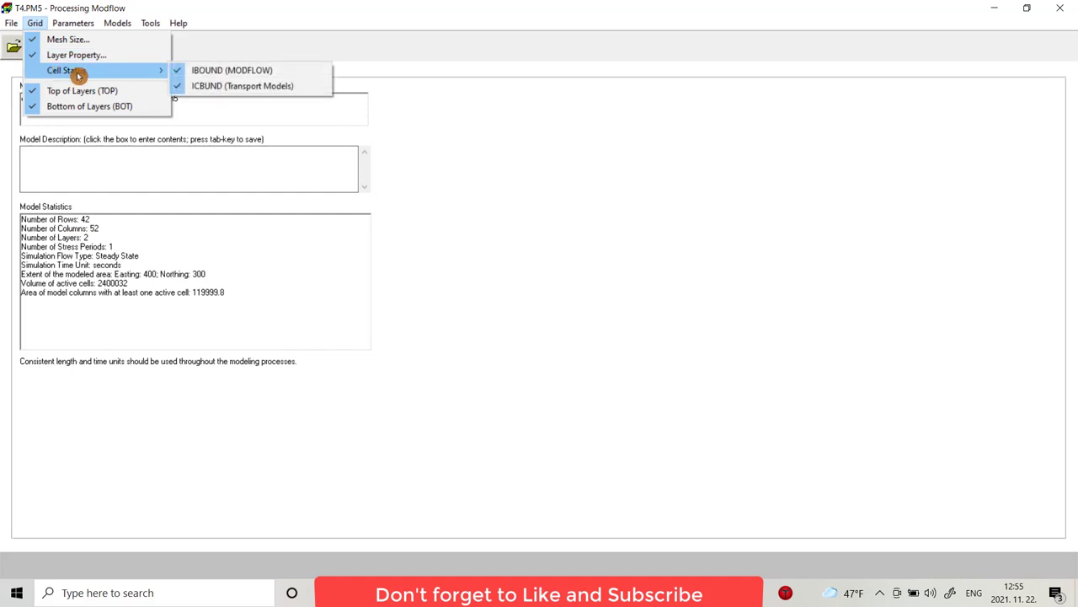
{"action": "left_click", "coordinate": [215, 73]}
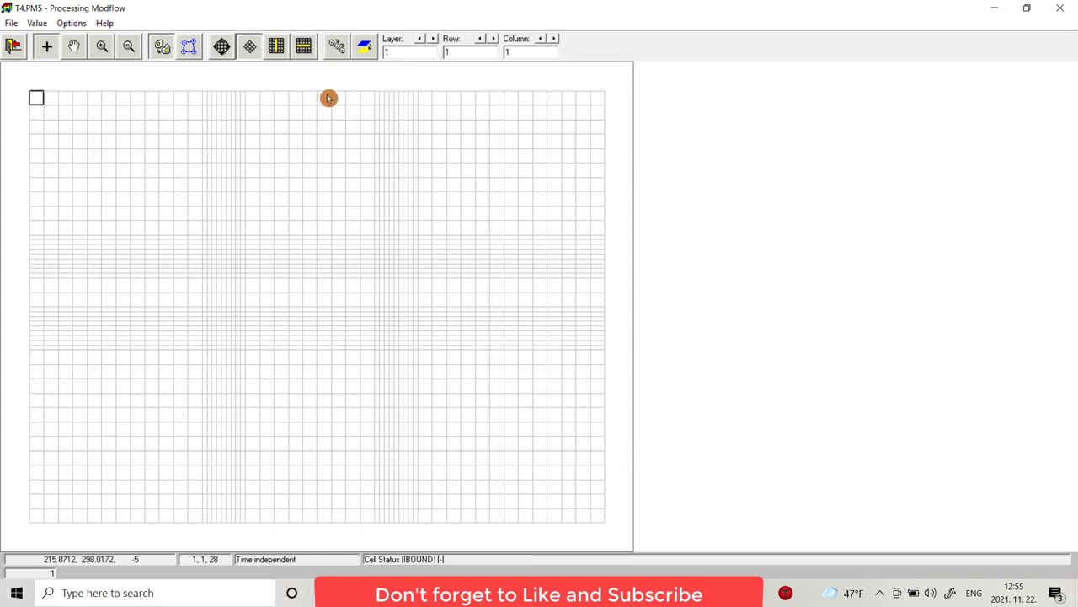
{"action": "right_click", "coordinate": [38, 99]}
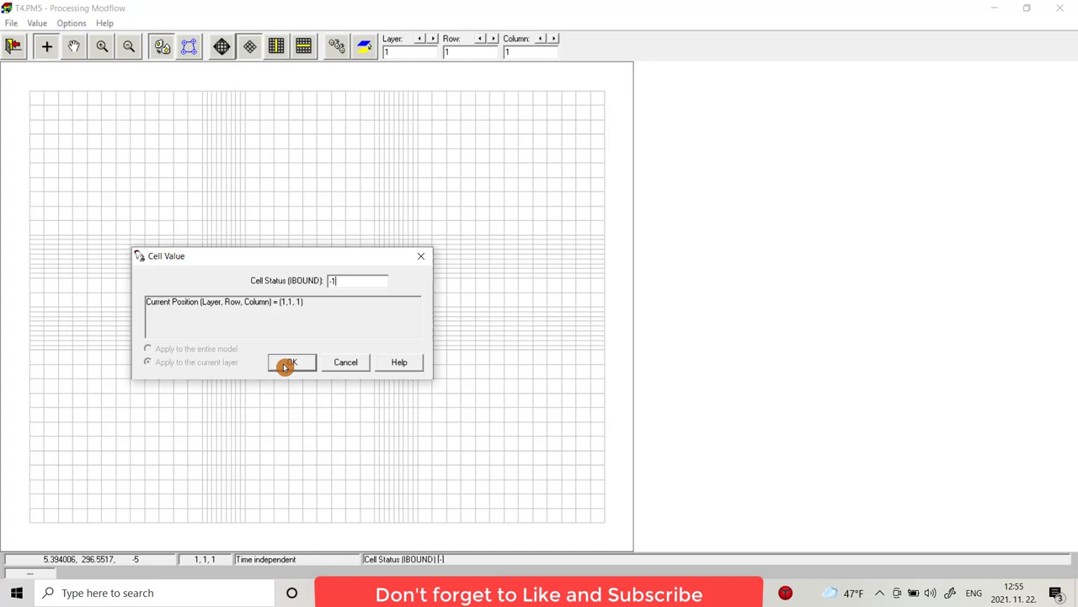
{"action": "left_click", "coordinate": [284, 362]}
{"action": "left_click", "coordinate": [340, 49]}
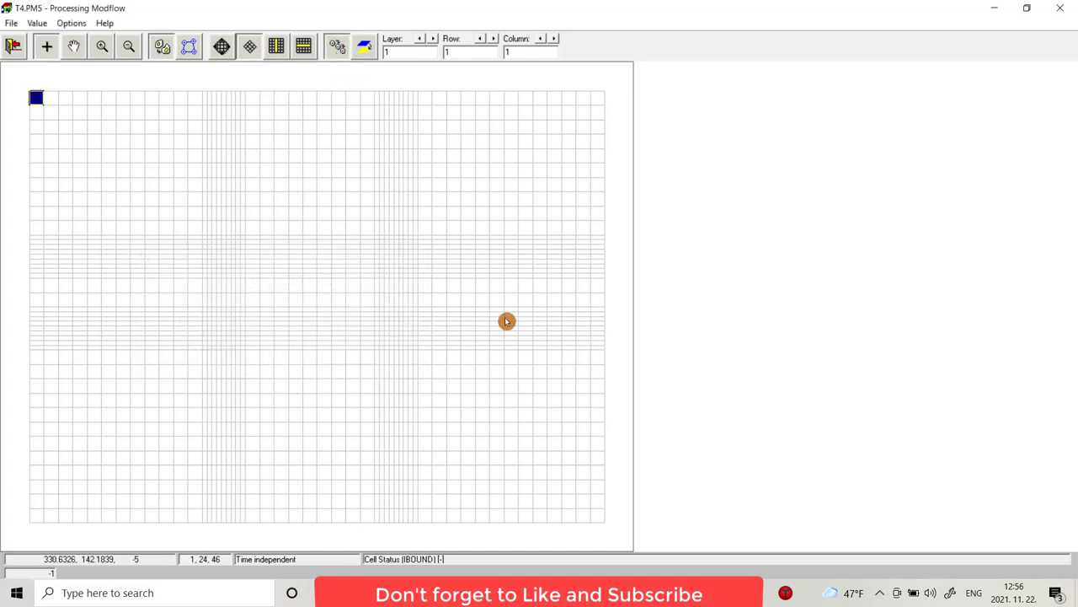
Fill the whole model border with -1, then check layer 2
{"action": "key", "text": "Down"}
{"action": "key", "text": "Down"}
{"action": "key", "text": "Down"}
{"action": "key", "text": "Down"}
{"action": "key", "text": "Down"}
{"action": "key", "text": "Down"}
{"action": "key", "text": "Down"}
{"action": "key", "text": "Down"}
{"action": "key", "text": "Down"}
{"action": "key", "text": "Down"}
{"action": "key", "text": "Down"}
{"action": "key", "text": "Down"}
{"action": "key", "text": "Down"}
{"action": "key", "text": "Down"}
{"action": "key", "text": "Down"}
{"action": "key", "text": "Down"}
{"action": "key", "text": "Down"}
{"action": "key", "text": "Down"}
{"action": "key", "text": "Down"}
{"action": "key", "text": "Down"}
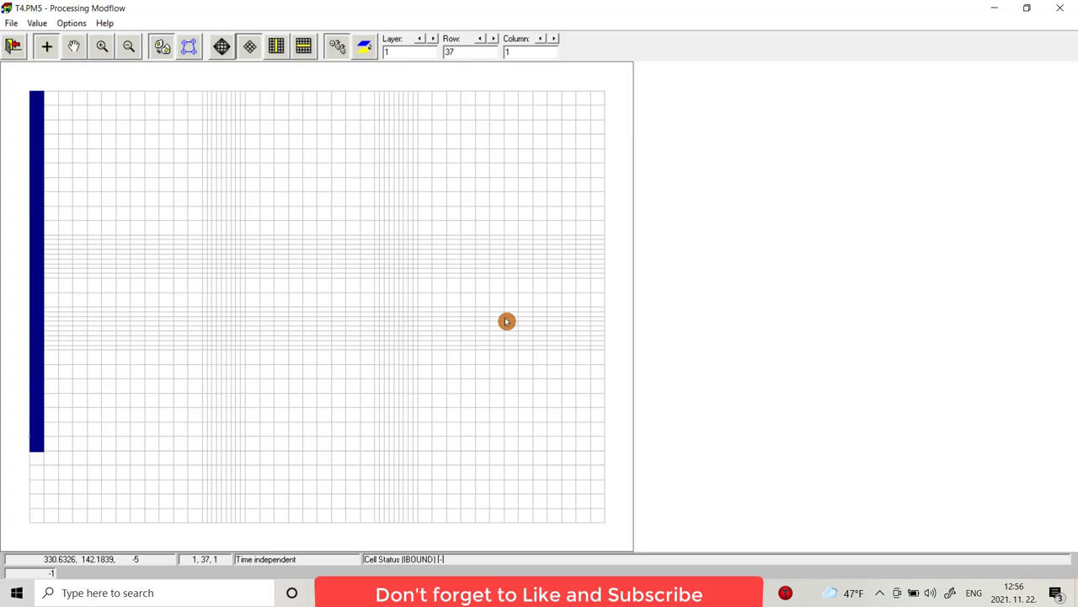
{"action": "key", "text": "Down"}
{"action": "key", "text": "Down"}
{"action": "key", "text": "Down"}
{"action": "key", "text": "Down"}
{"action": "key", "text": "Down"}
{"action": "key", "text": "Right"}
{"action": "key", "text": "Right"}
{"action": "key", "text": "Right"}
{"action": "key", "text": "Right"}
{"action": "key", "text": "Right"}
{"action": "key", "text": "Right"}
{"action": "key", "text": "Right"}
{"action": "key", "text": "Right"}
{"action": "key", "text": "Right"}
{"action": "key", "text": "Right"}
{"action": "key", "text": "Right"}
{"action": "key", "text": "Right"}
{"action": "key", "text": "Right"}
{"action": "key", "text": "Right"}
{"action": "key", "text": "Right"}
{"action": "key", "text": "Right"}
{"action": "key", "text": "Right"}
{"action": "key", "text": "Right"}
{"action": "key", "text": "Right"}
{"action": "key", "text": "Right"}
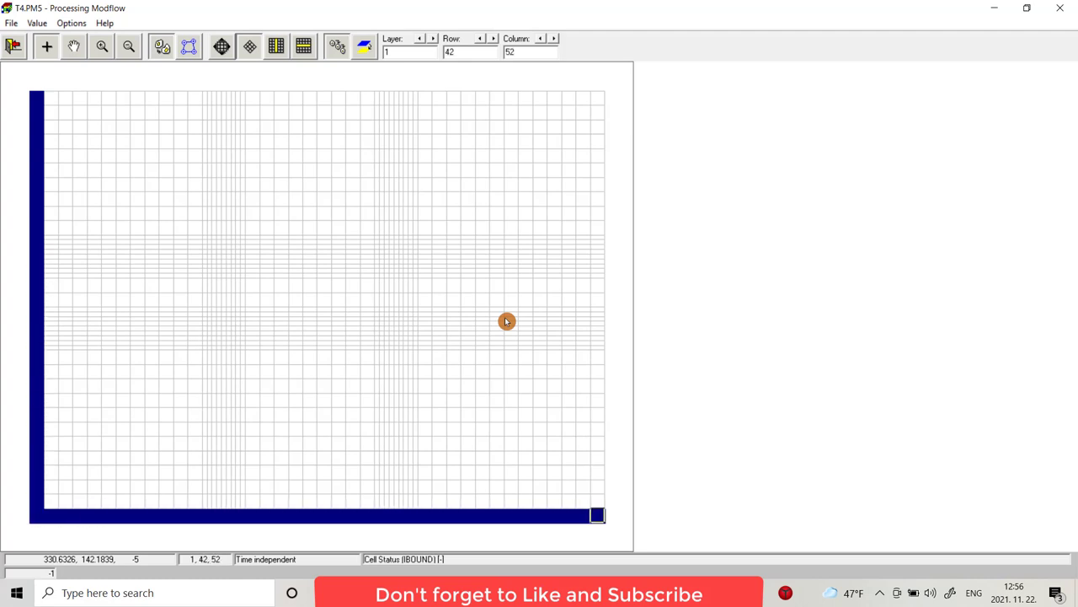
{"action": "key", "text": "Up"}
{"action": "key", "text": "Up"}
{"action": "key", "text": "Up"}
{"action": "key", "text": "Up"}
{"action": "key", "text": "Up"}
{"action": "key", "text": "Up"}
{"action": "key", "text": "Up"}
{"action": "key", "text": "Up"}
{"action": "key", "text": "Up"}
{"action": "key", "text": "Up"}
{"action": "key", "text": "Up"}
{"action": "key", "text": "Up"}
{"action": "key", "text": "Up"}
{"action": "key", "text": "Up"}
{"action": "key", "text": "Up"}
{"action": "key", "text": "Up"}
{"action": "key", "text": "Up"}
{"action": "key", "text": "Up"}
{"action": "key", "text": "Up"}
{"action": "key", "text": "Up"}
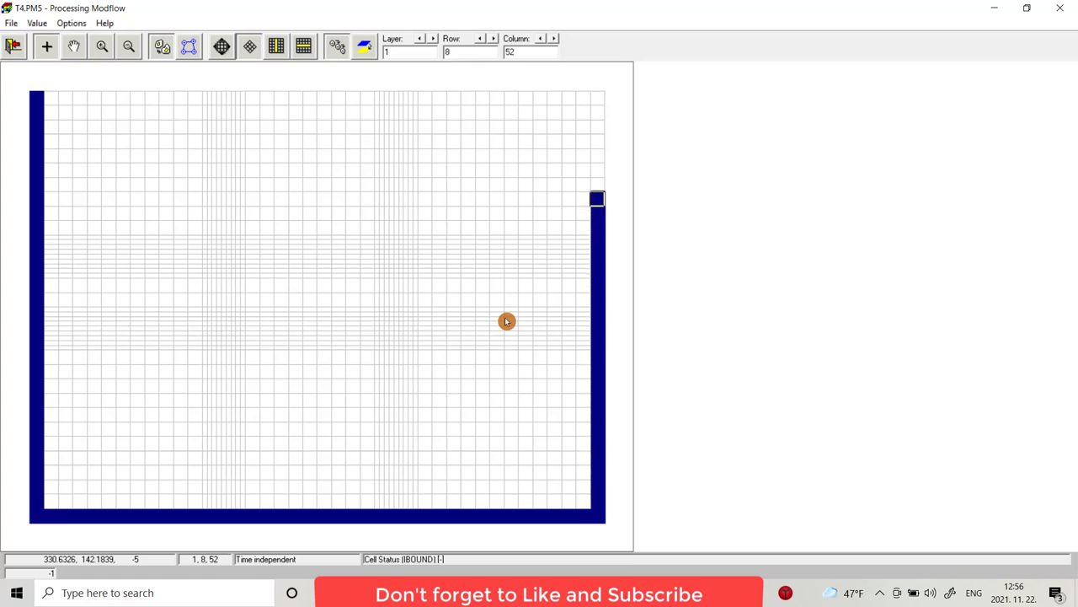
{"action": "key", "text": "Left"}
{"action": "key", "text": "Left"}
{"action": "key", "text": "Left"}
{"action": "key", "text": "Left"}
{"action": "key", "text": "Left"}
{"action": "key", "text": "Left"}
{"action": "key", "text": "Left"}
{"action": "key", "text": "Left"}
{"action": "key", "text": "Left"}
{"action": "key", "text": "Left"}
{"action": "key", "text": "Left"}
{"action": "key", "text": "Left"}
{"action": "key", "text": "Left"}
{"action": "key", "text": "Left"}
{"action": "key", "text": "Left"}
{"action": "key", "text": "Left"}
{"action": "key", "text": "Left"}
{"action": "key", "text": "Left"}
{"action": "key", "text": "Left"}
{"action": "key", "text": "Left"}
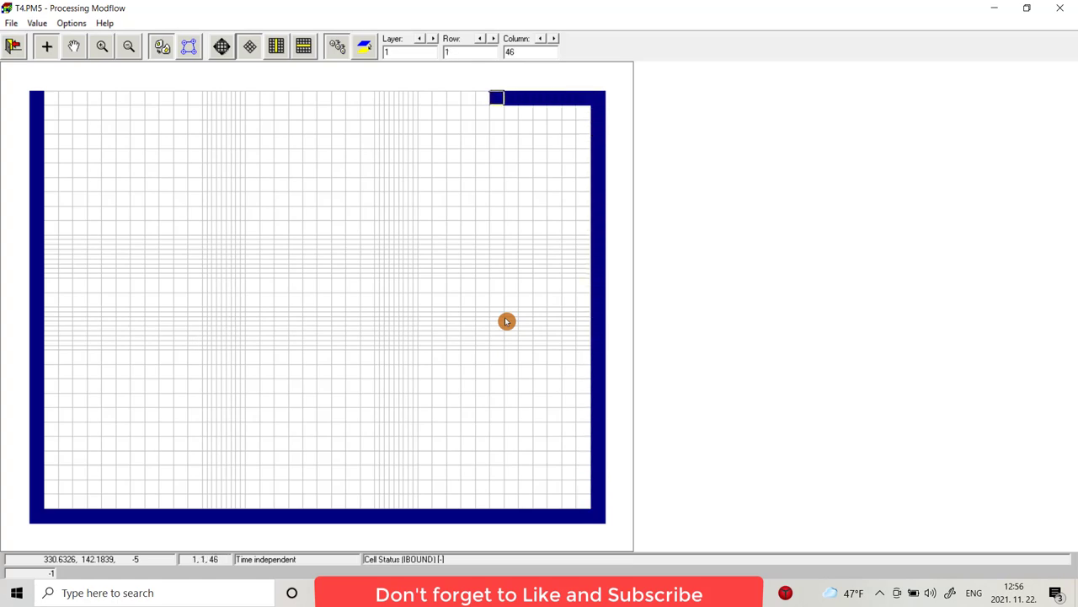
{"action": "key", "text": "Left"}
{"action": "key", "text": "Left"}
{"action": "key", "text": "Left"}
{"action": "key", "text": "Left"}
{"action": "key", "text": "Left"}
{"action": "key", "text": "Left"}
{"action": "key", "text": "Left"}
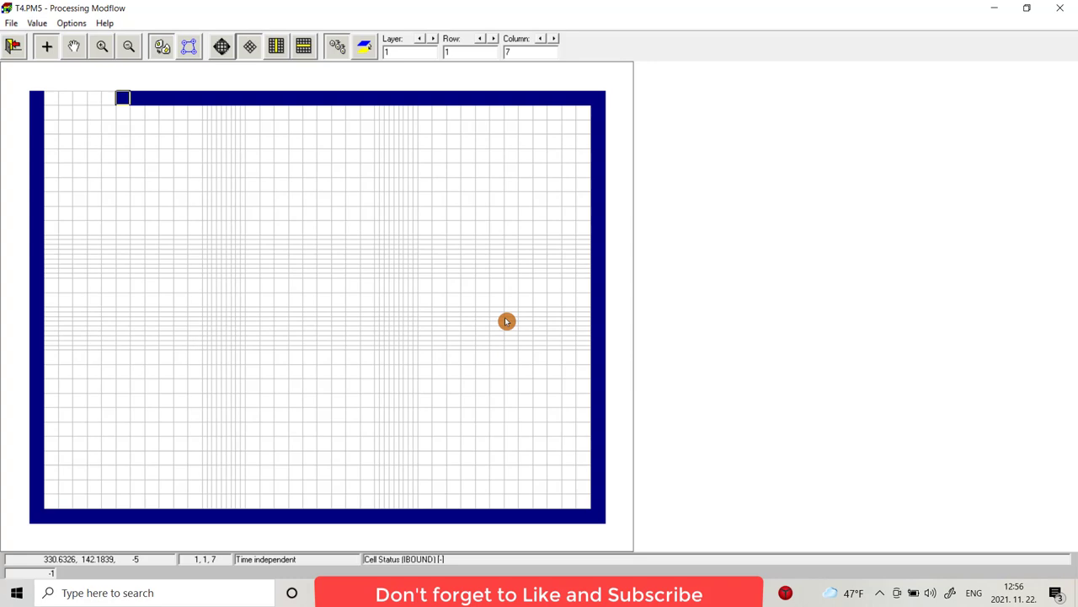
{"action": "key", "text": "Left"}
{"action": "key", "text": "Left"}
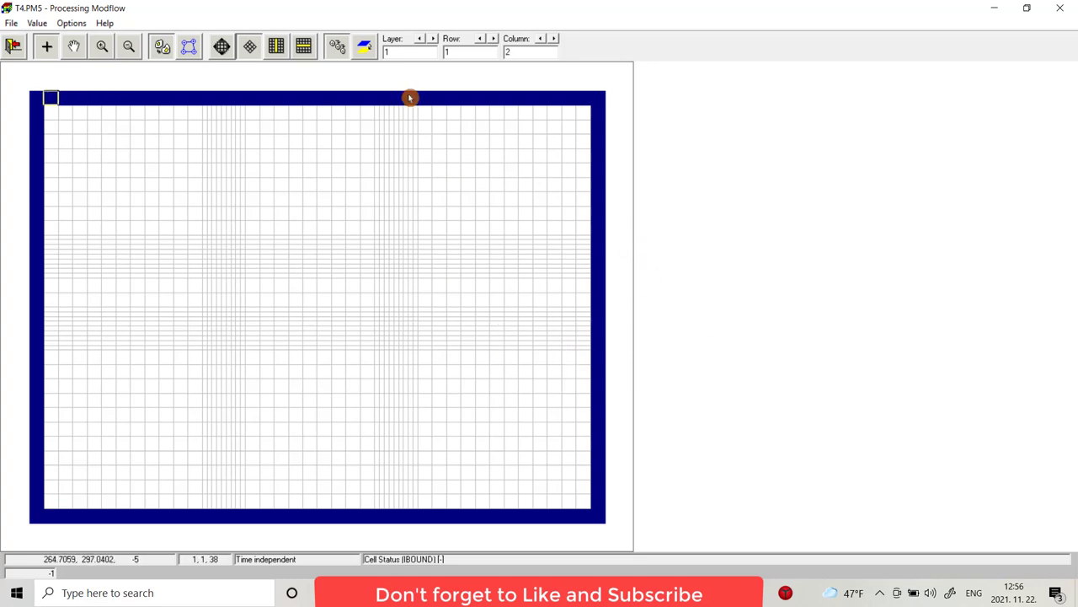
{"action": "left_click", "coordinate": [364, 49]}
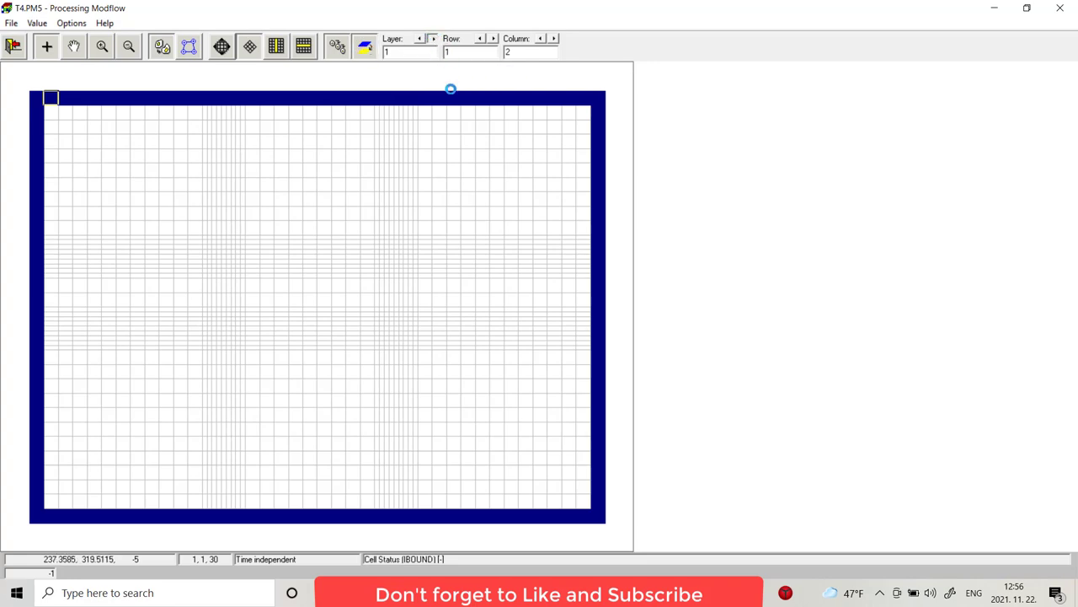
{"action": "key", "text": "Page_Down"}
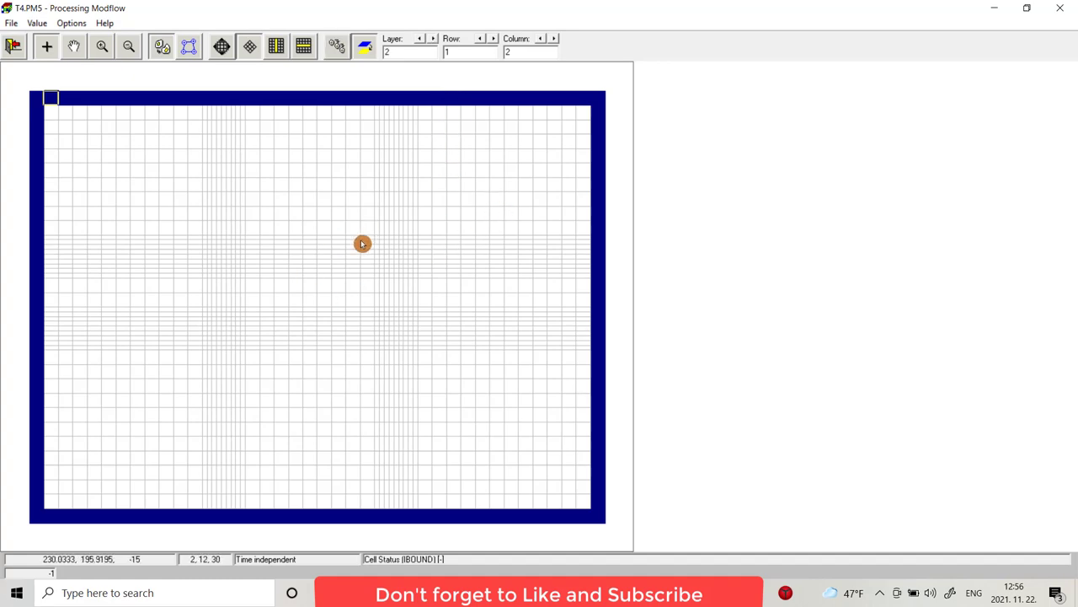
{"action": "left_click", "coordinate": [12, 46]}
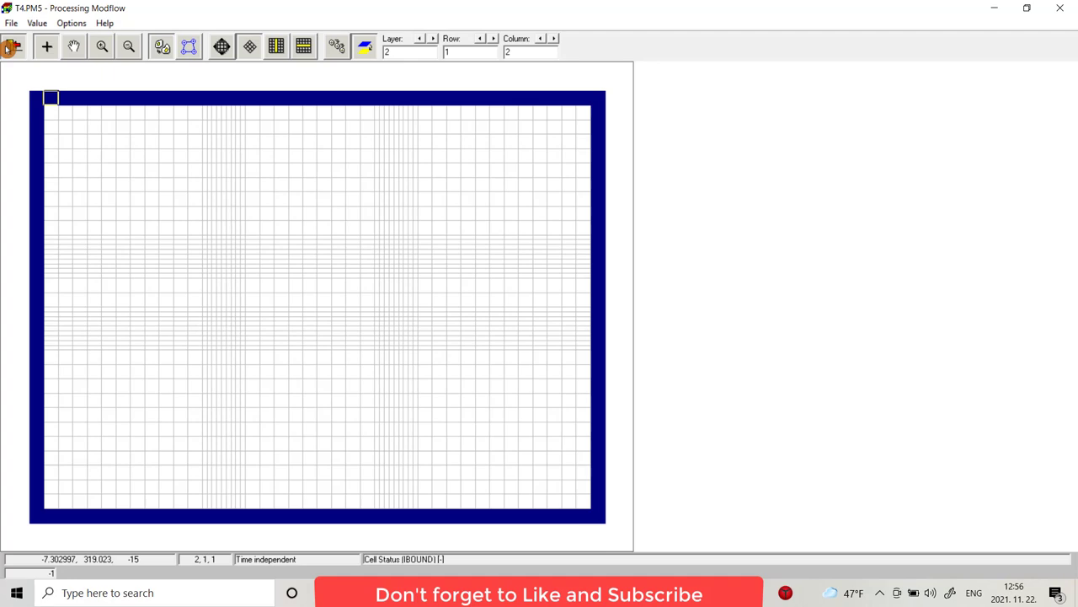
Save IBOUND, then accept and save the top elevations for both layers
{"action": "left_click", "coordinate": [496, 337]}
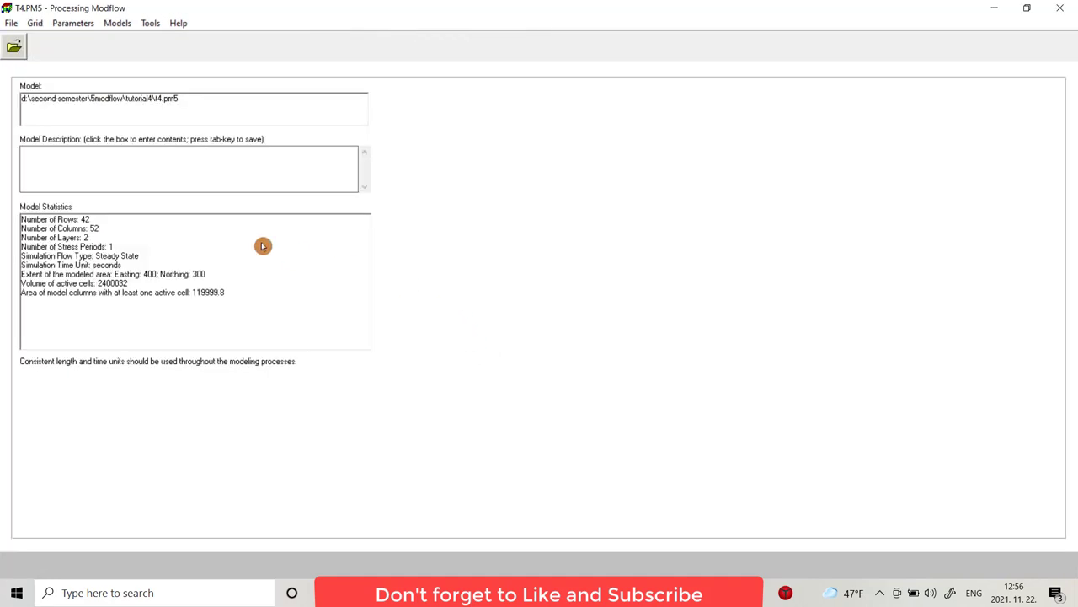
{"action": "left_click", "coordinate": [38, 23]}
{"action": "mouse_move", "coordinate": [74, 22]}
{"action": "mouse_move", "coordinate": [34, 23]}
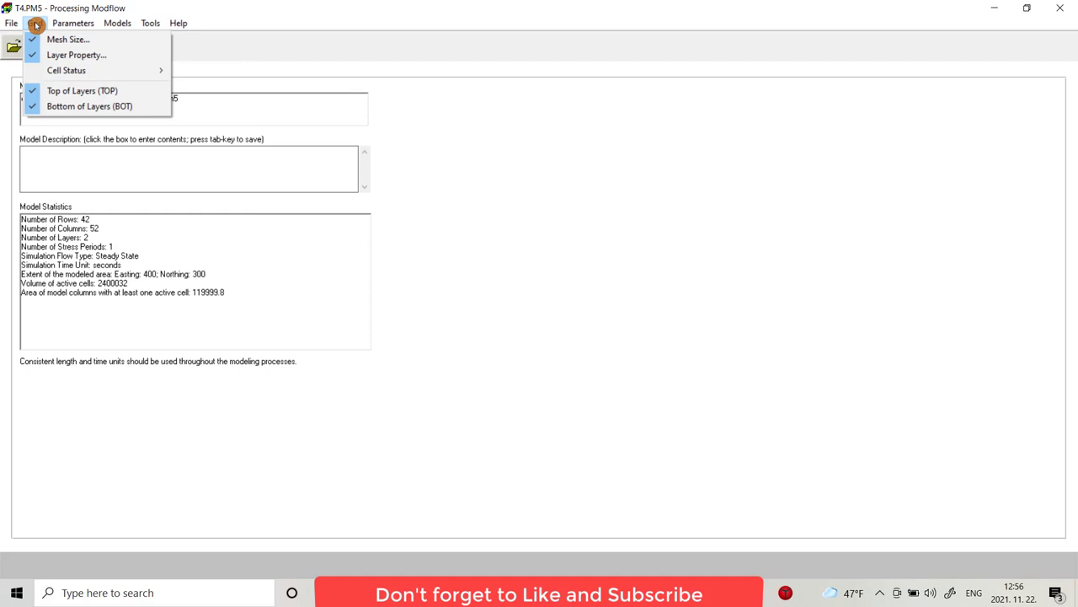
{"action": "left_click", "coordinate": [60, 91]}
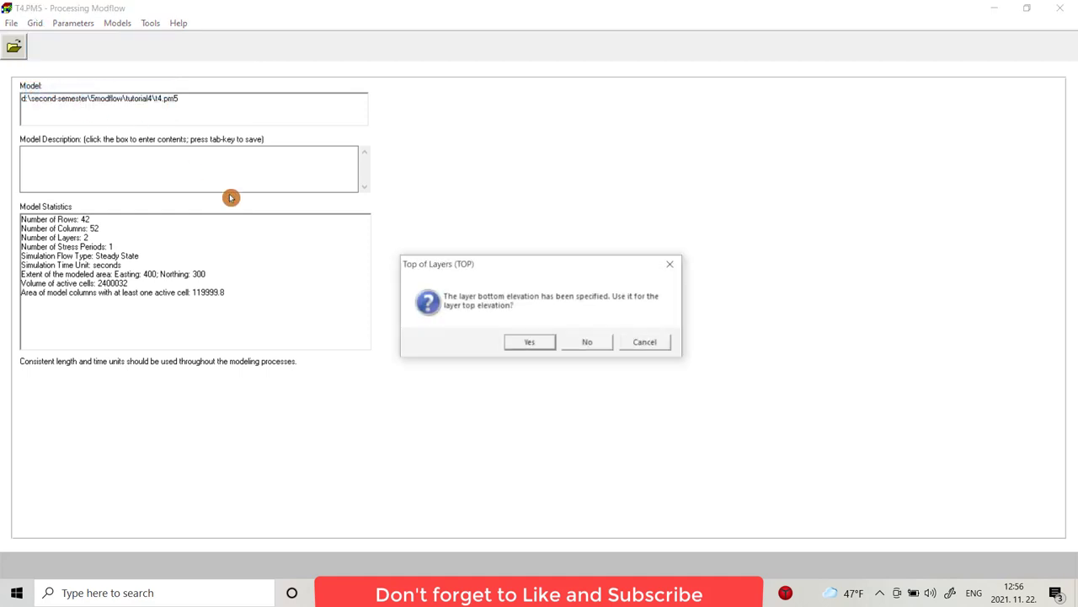
{"action": "left_click", "coordinate": [530, 343]}
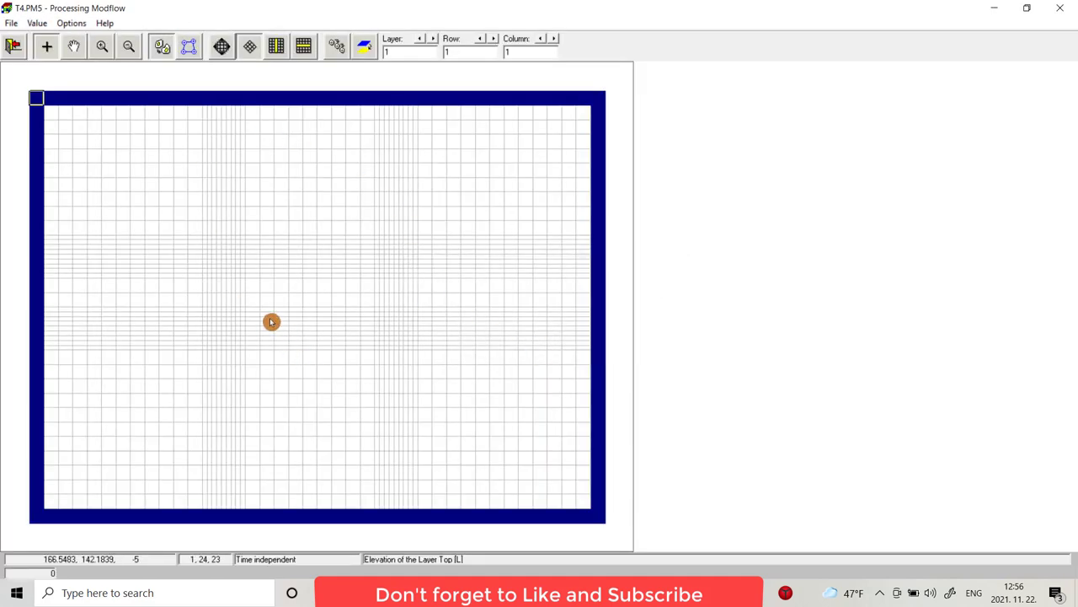
{"action": "left_click", "coordinate": [435, 39]}
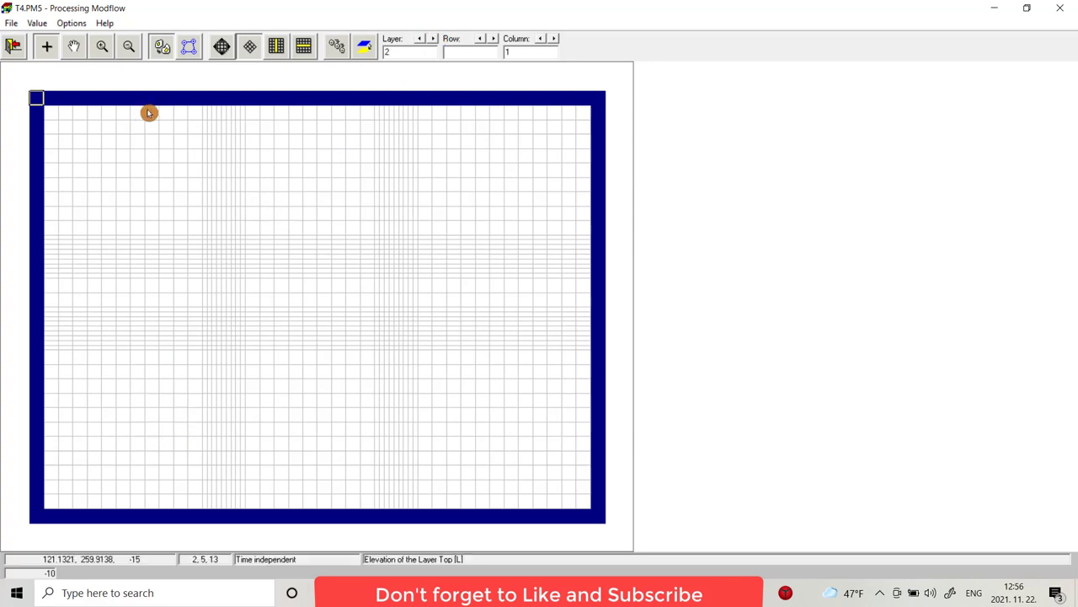
{"action": "left_click", "coordinate": [14, 46]}
{"action": "left_click", "coordinate": [493, 335]}
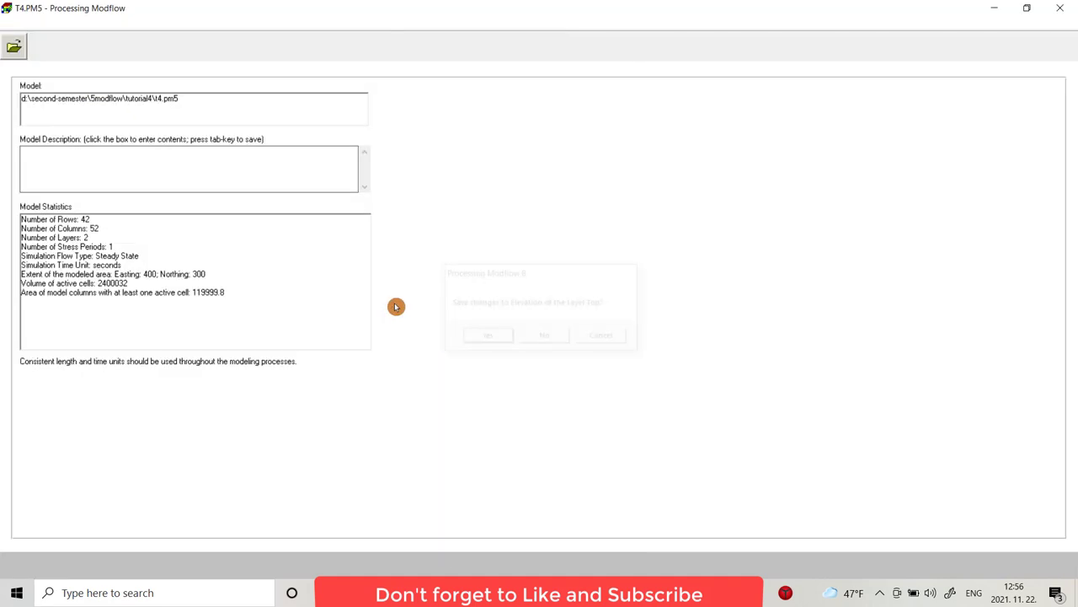
Accept and save layer bottoms of -10 for layer 1 and -20 for layer 2
{"action": "left_click", "coordinate": [38, 23]}
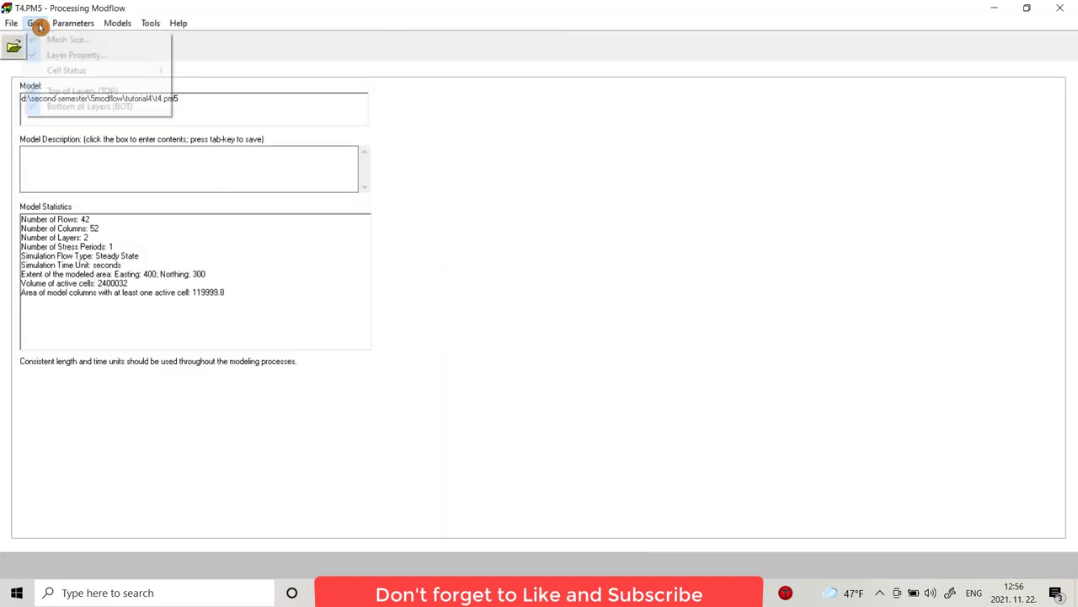
{"action": "left_click", "coordinate": [59, 107]}
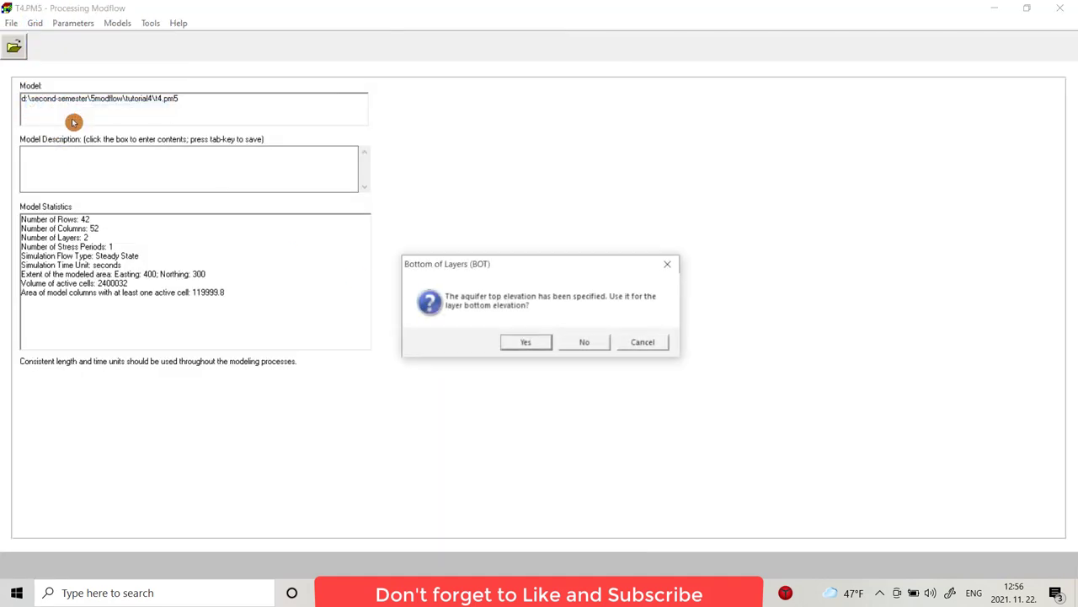
{"action": "left_click", "coordinate": [527, 343]}
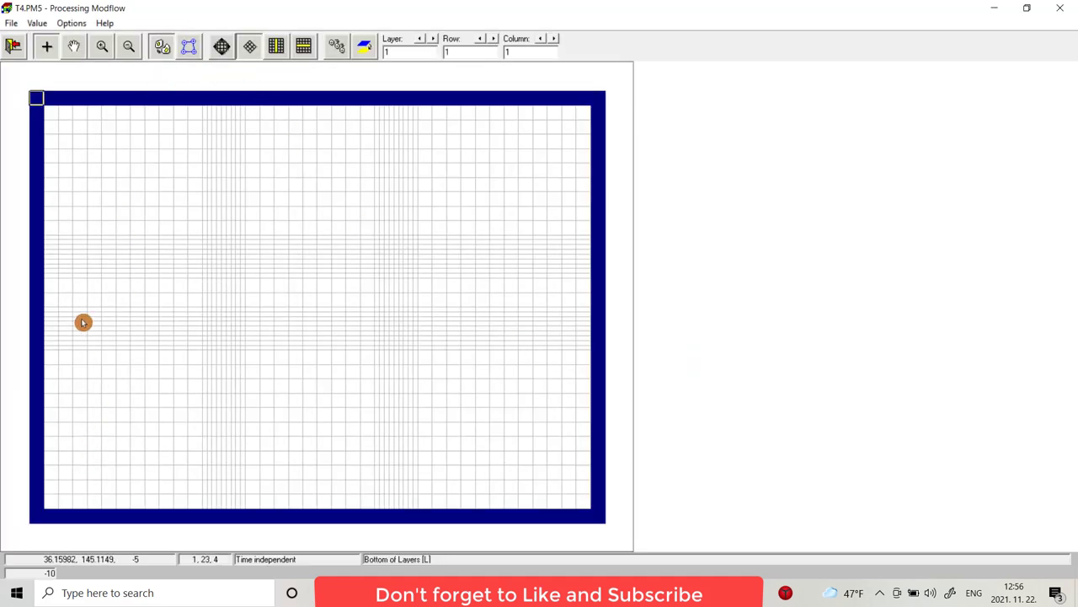
{"action": "left_click", "coordinate": [434, 40]}
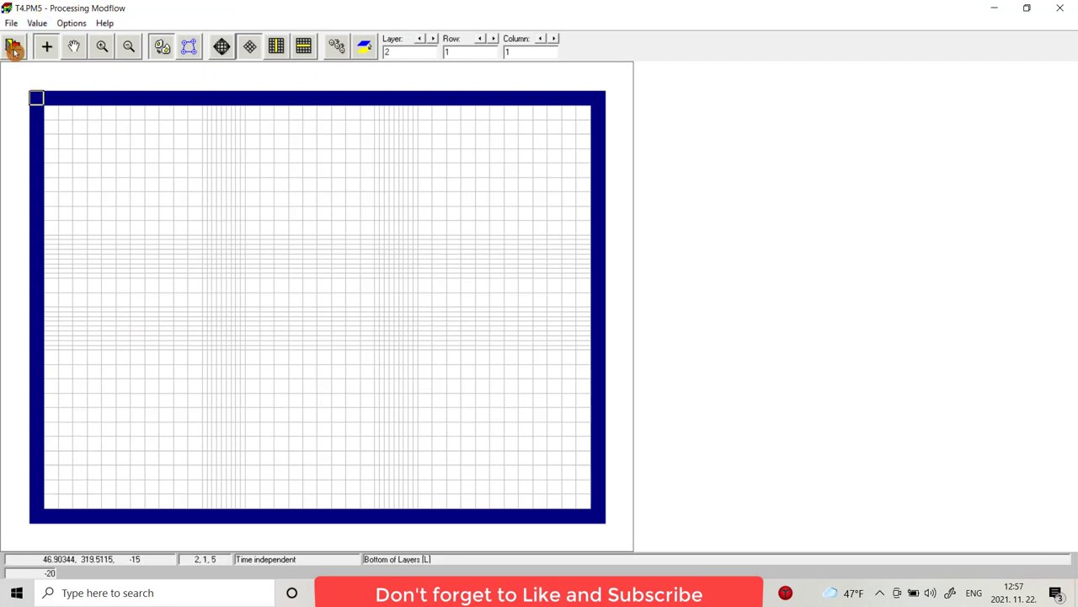
{"action": "left_click", "coordinate": [14, 51]}
{"action": "left_click", "coordinate": [479, 335]}
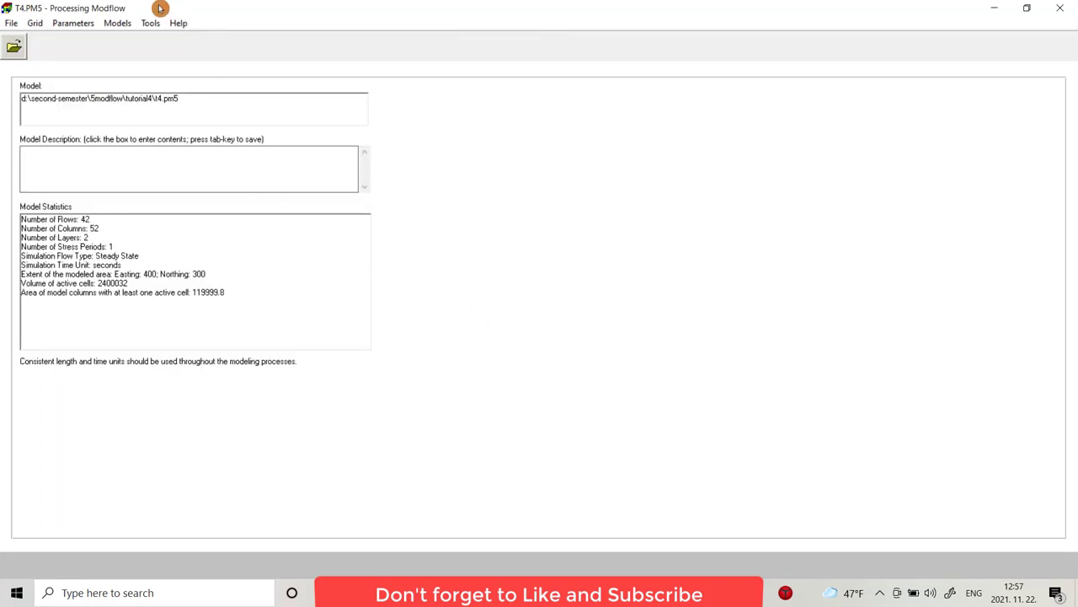
Change the simulation time unit to days in the Time parameters
{"action": "left_click", "coordinate": [76, 23]}
{"action": "left_click", "coordinate": [99, 40]}
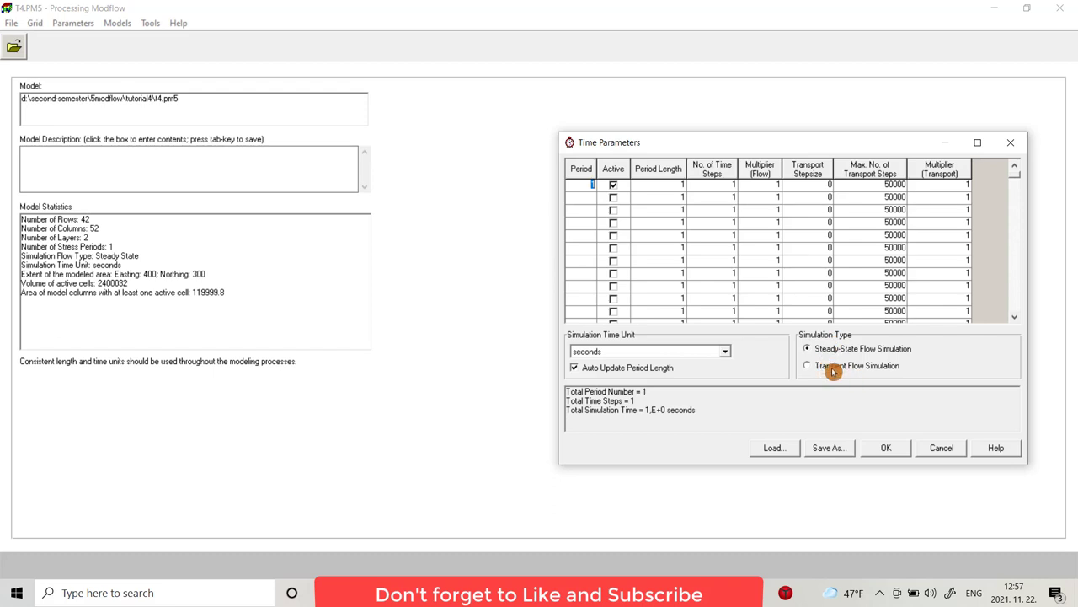
{"action": "left_click", "coordinate": [723, 351]}
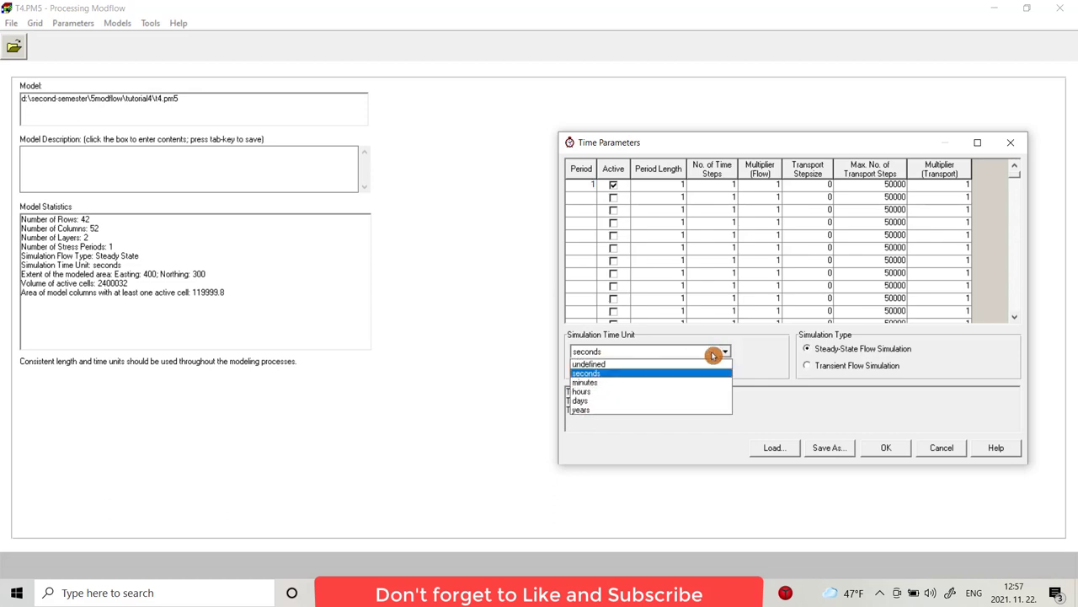
{"action": "left_click", "coordinate": [593, 401]}
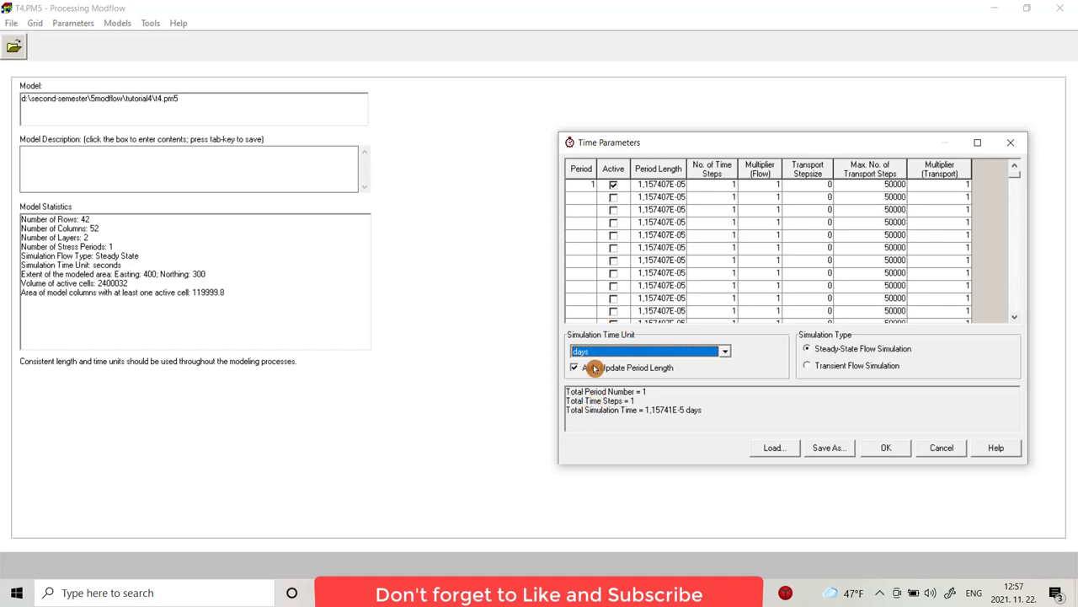
{"action": "left_click", "coordinate": [885, 449]}
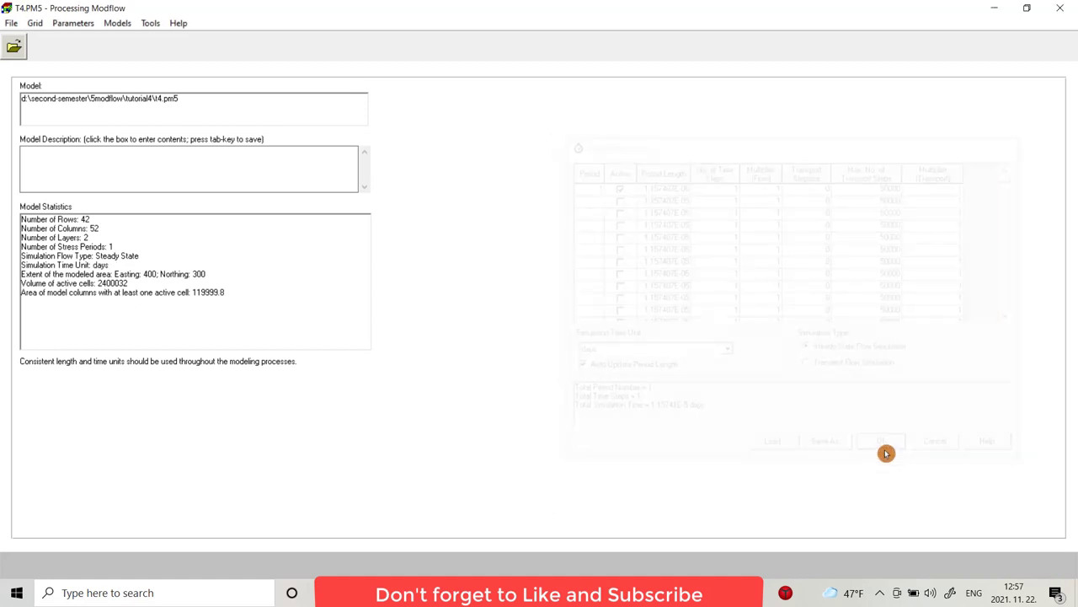
Reset every layer-1 cell's initial hydraulic head to -2 and save the heads
{"action": "left_click", "coordinate": [81, 24]}
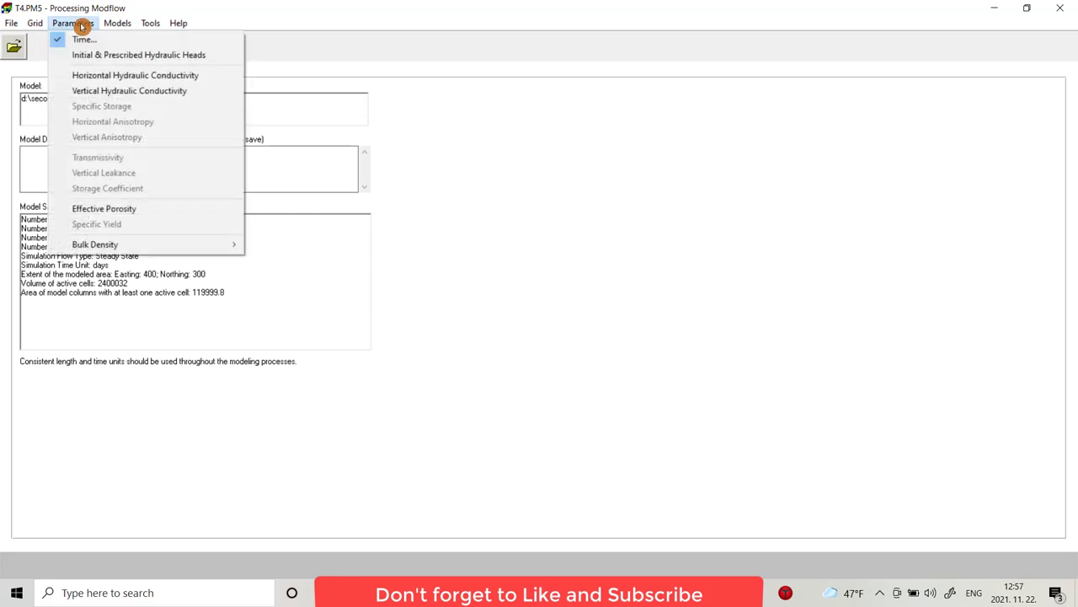
{"action": "left_click", "coordinate": [95, 56]}
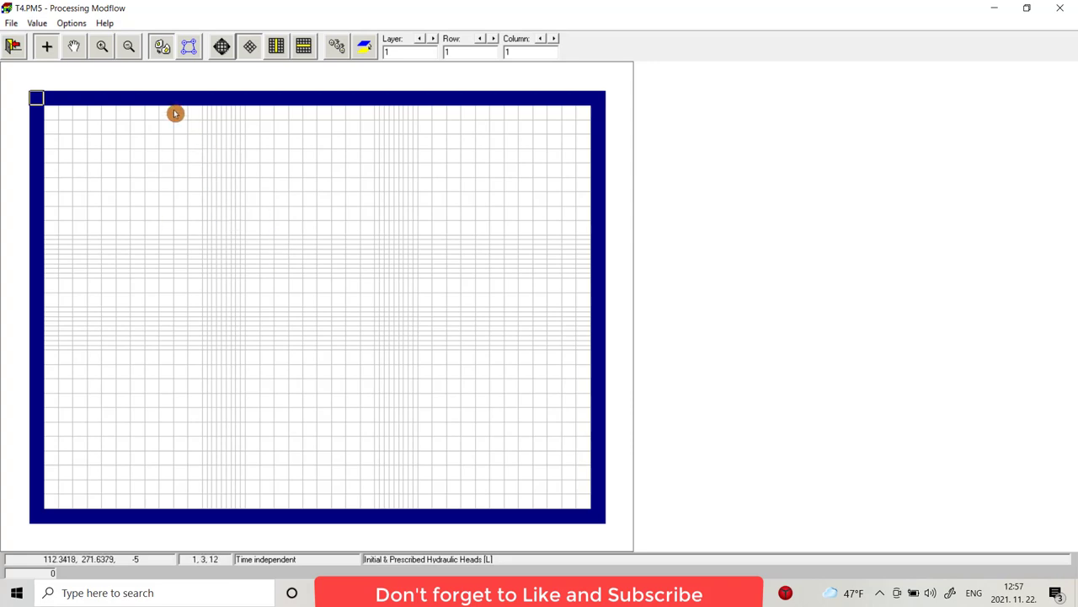
{"action": "left_click", "coordinate": [37, 23]}
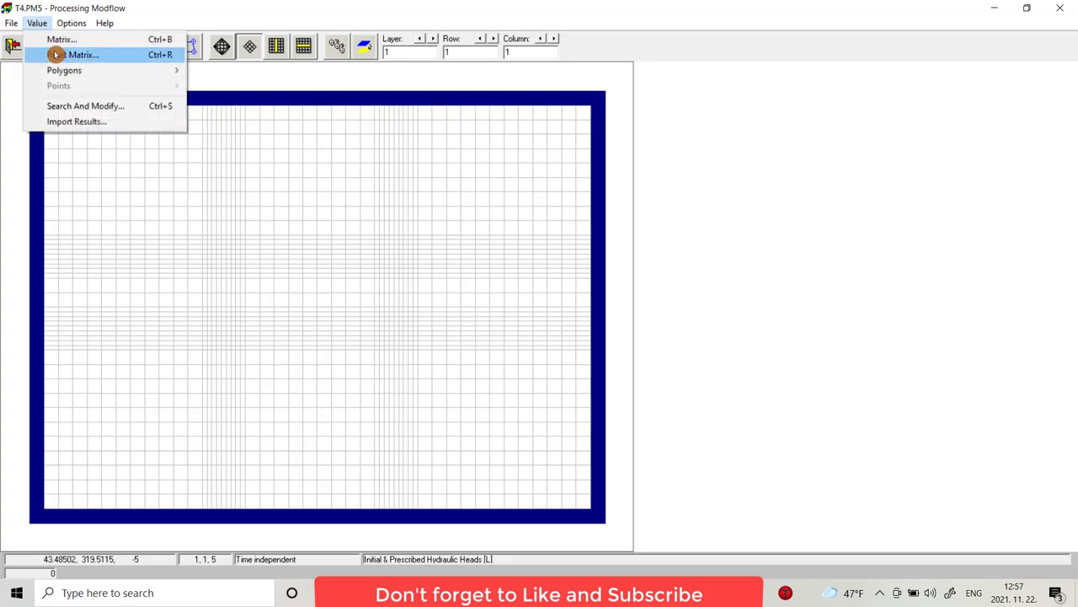
{"action": "left_click", "coordinate": [55, 55]}
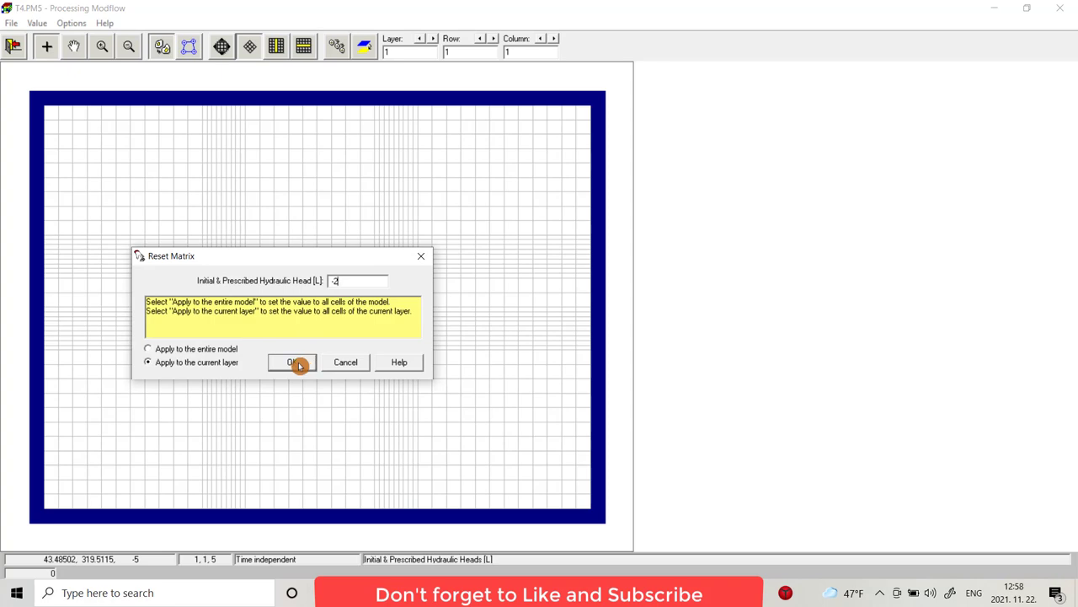
{"action": "left_click", "coordinate": [292, 362]}
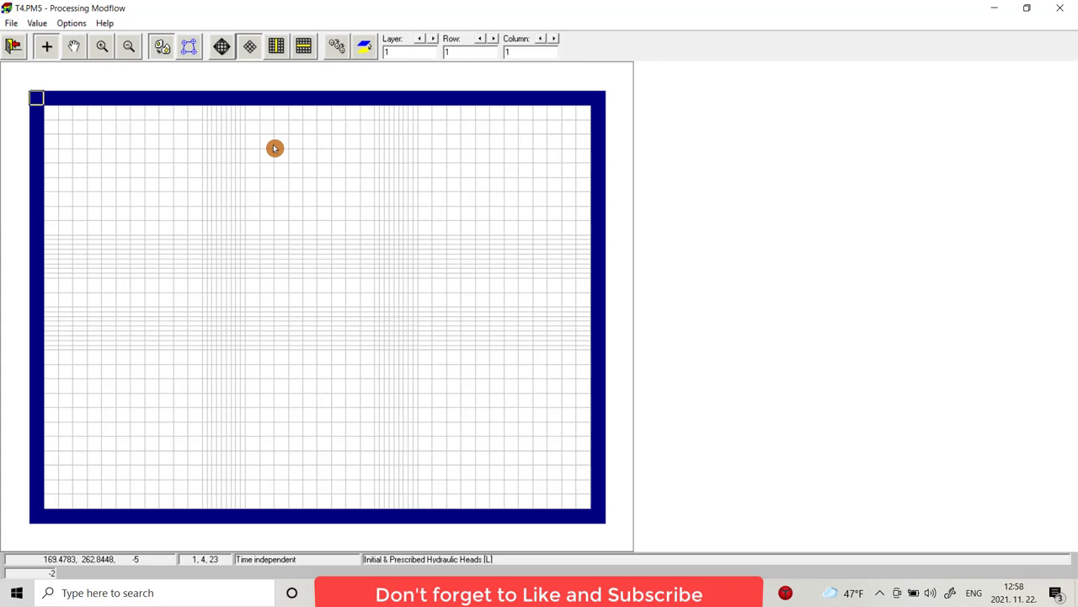
{"action": "left_click", "coordinate": [12, 48]}
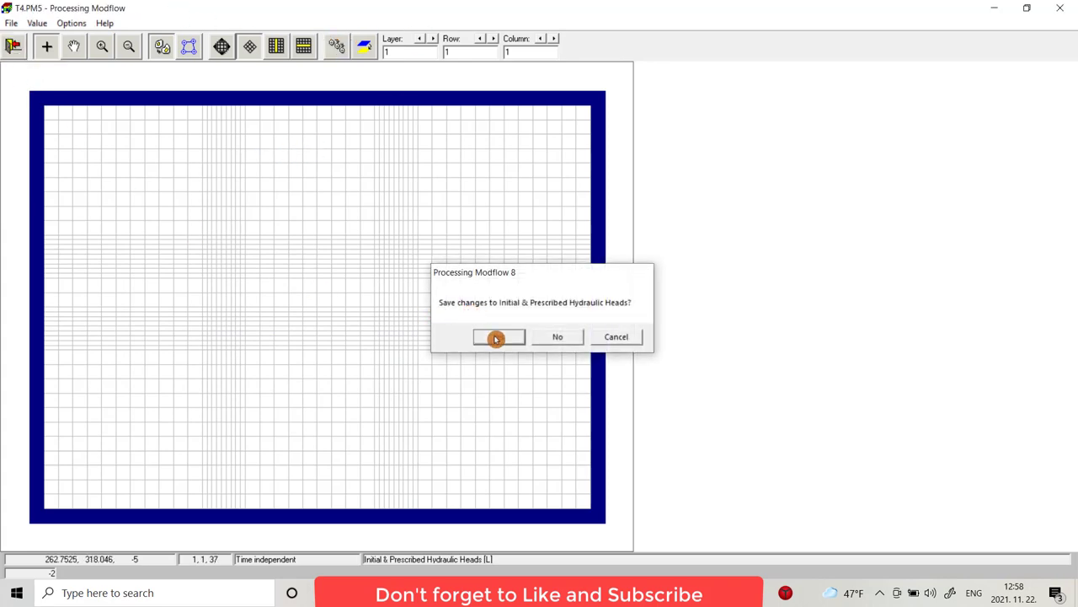
{"action": "left_click", "coordinate": [496, 338]}
Reset horizontal hydraulic conductivity to 1 for the entire model
{"action": "left_click", "coordinate": [72, 23]}
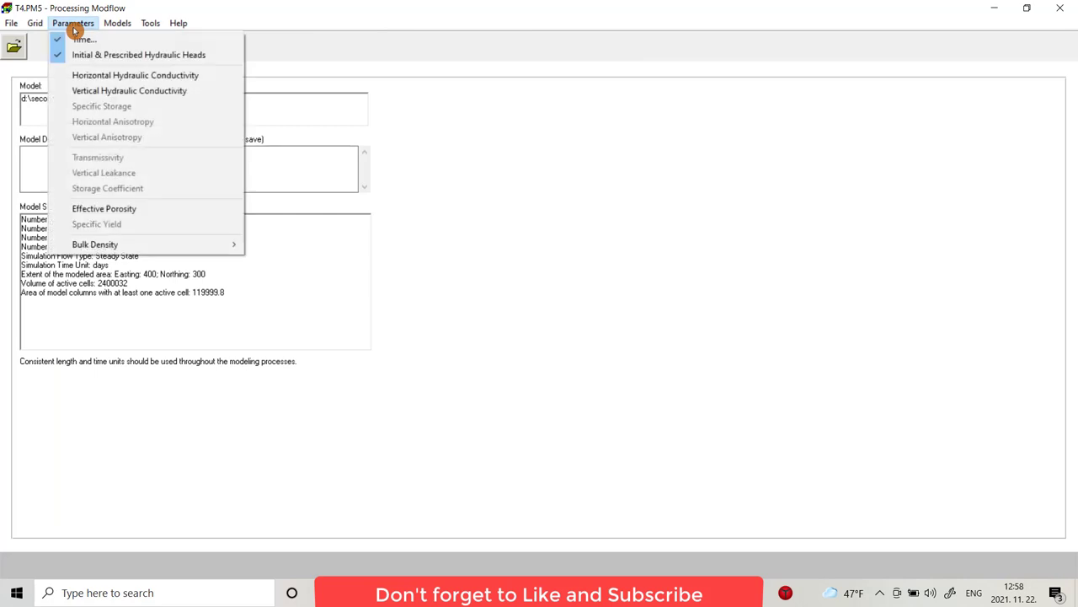
{"action": "left_click", "coordinate": [89, 75]}
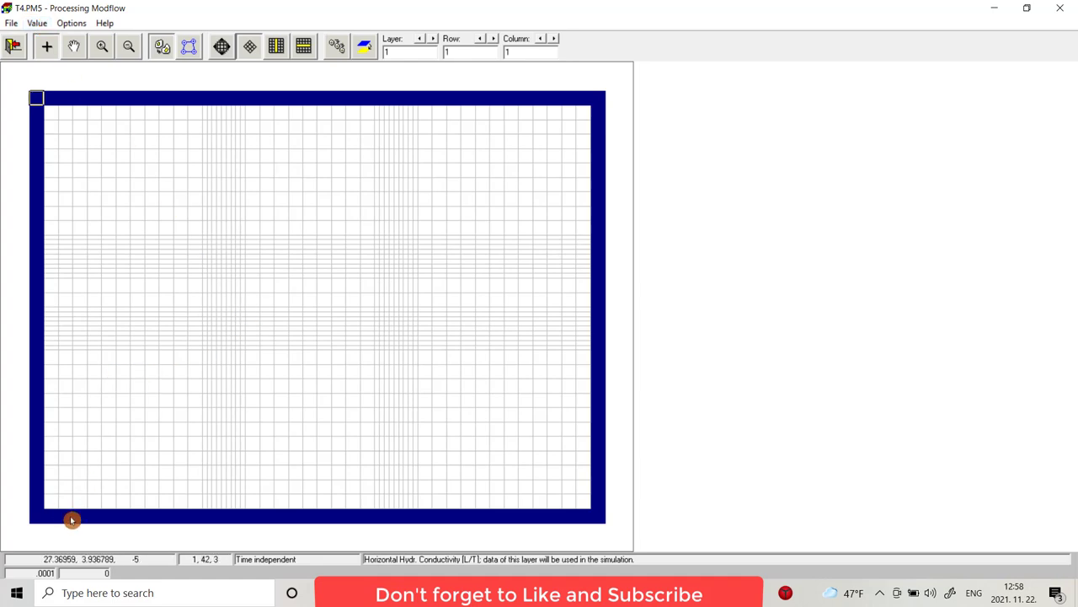
{"action": "left_click", "coordinate": [38, 25]}
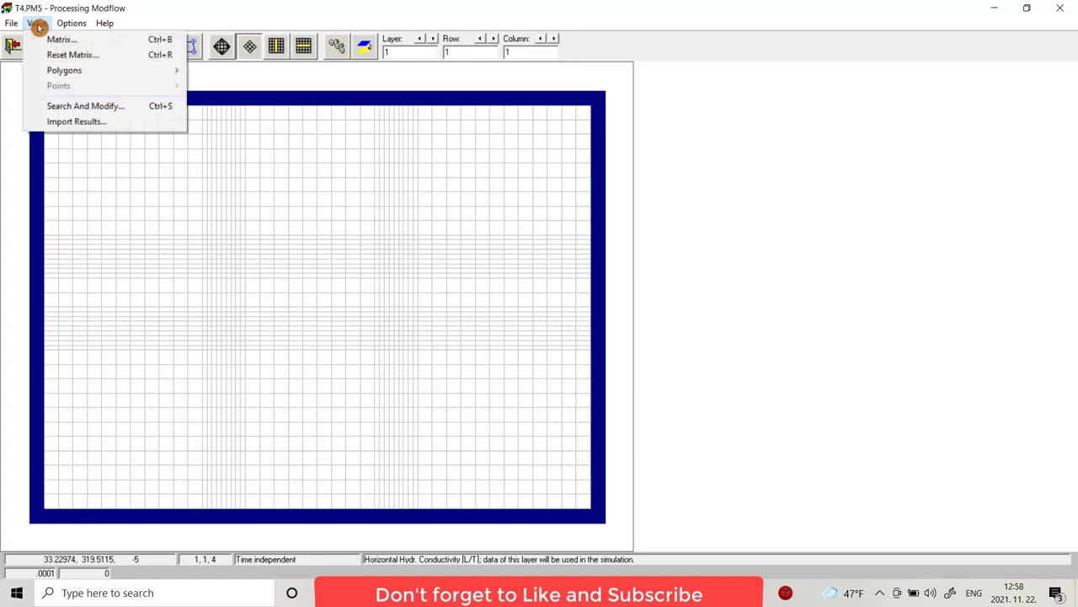
{"action": "left_click", "coordinate": [54, 54]}
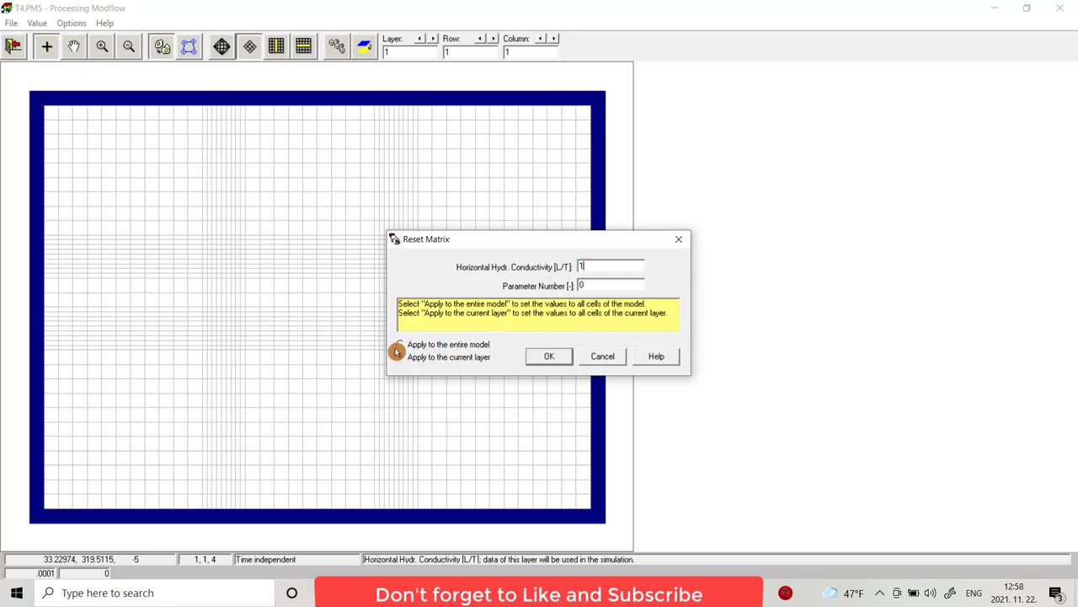
{"action": "left_click", "coordinate": [406, 344]}
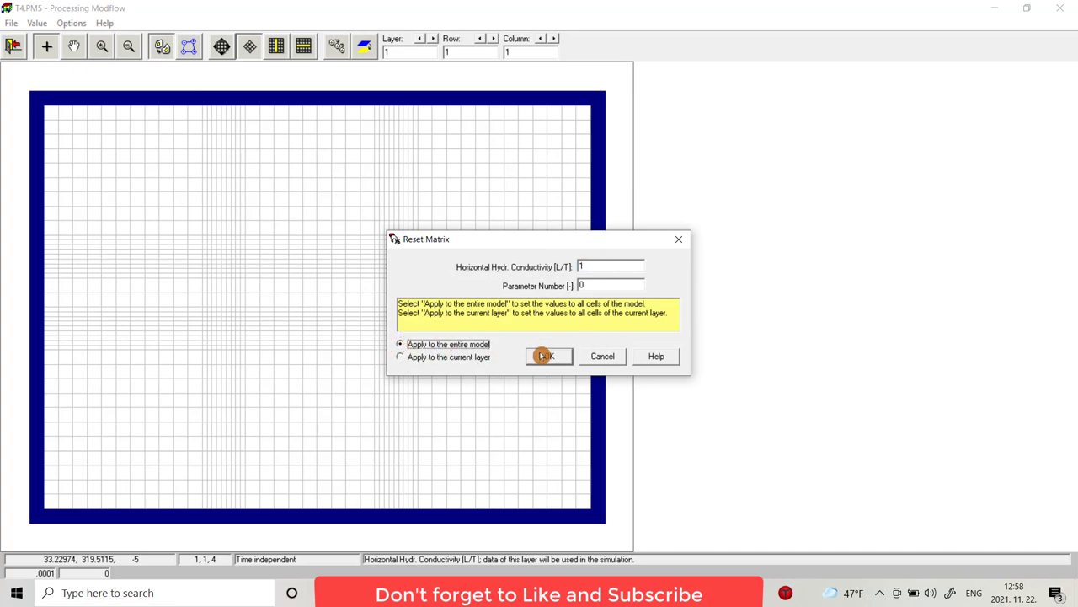
{"action": "left_click", "coordinate": [547, 355]}
Check cell conductivity values on layers 1 and 2, then save the conductivity
{"action": "left_click", "coordinate": [323, 211]}
{"action": "left_click", "coordinate": [196, 299]}
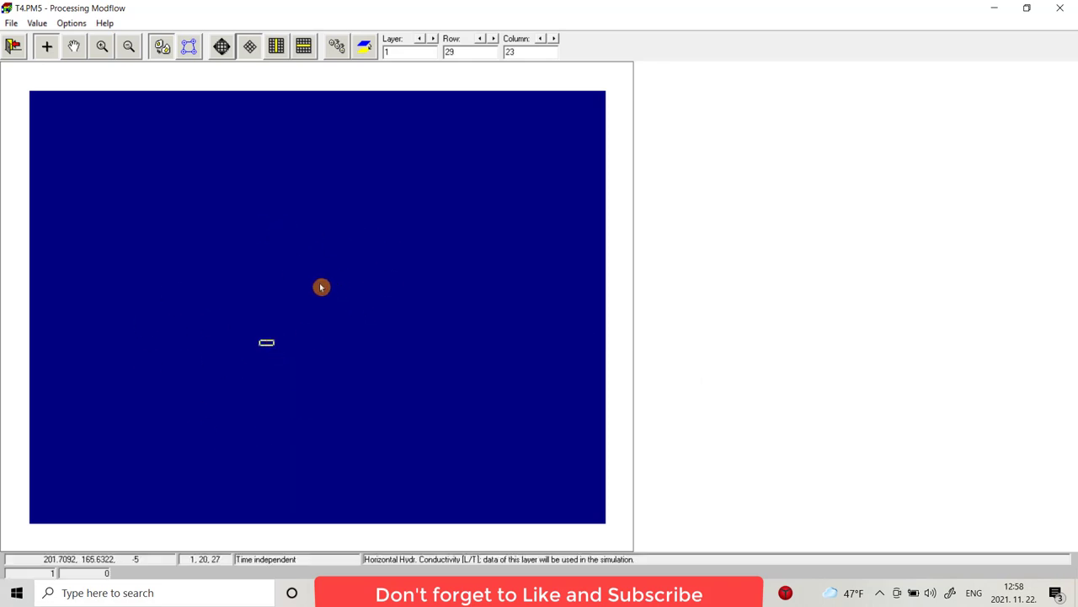
{"action": "left_click", "coordinate": [432, 38]}
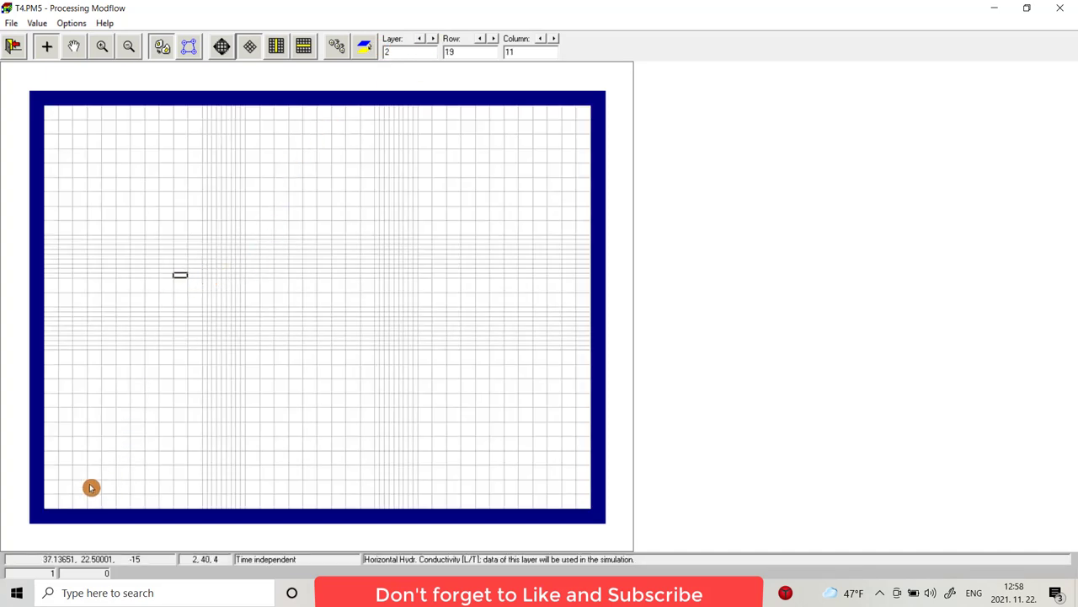
{"action": "left_click", "coordinate": [13, 46]}
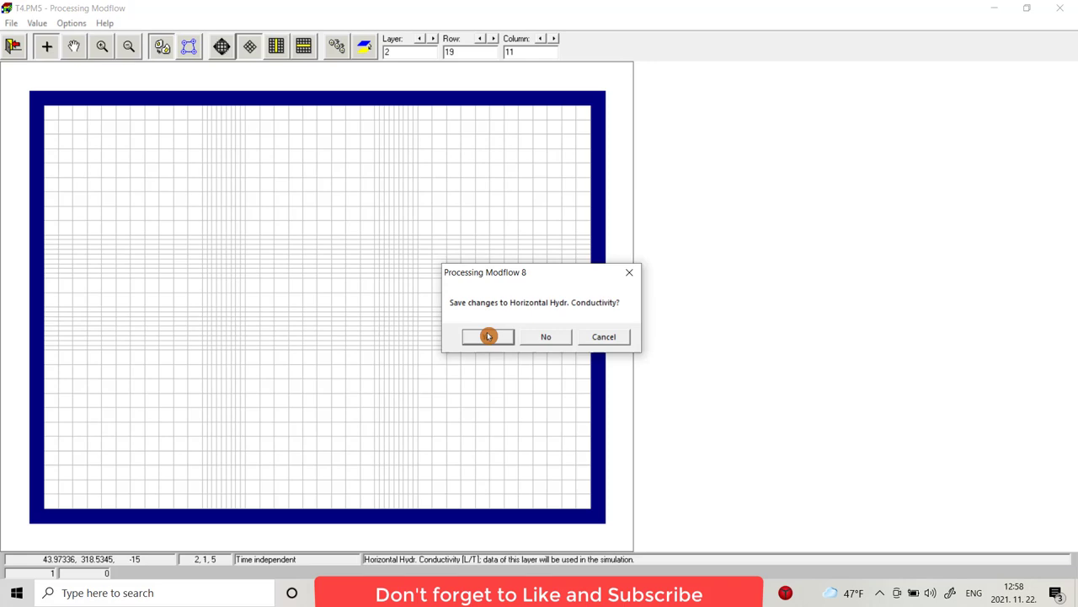
{"action": "left_click", "coordinate": [489, 337]}
Reset vertical hydraulic conductivity to 0.1 across the entire model and save it
{"action": "left_click", "coordinate": [74, 23]}
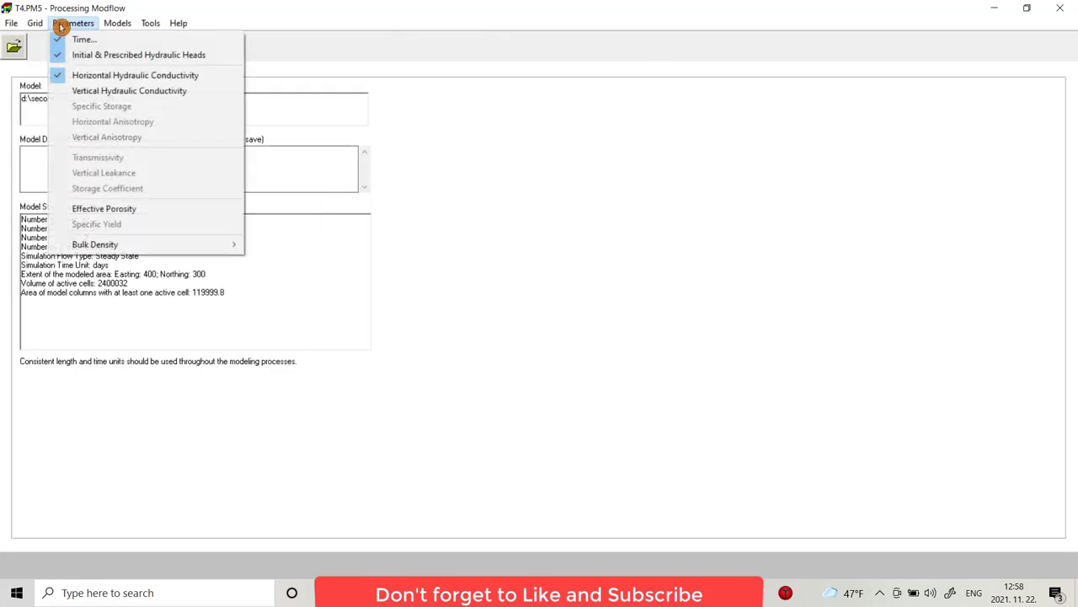
{"action": "left_click", "coordinate": [96, 91]}
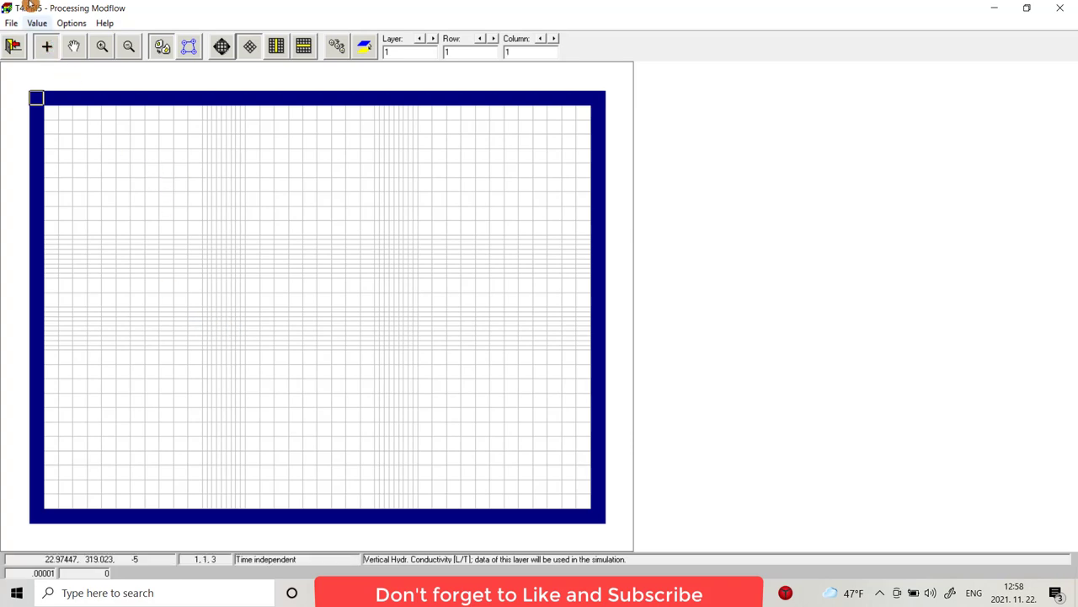
{"action": "left_click", "coordinate": [37, 24]}
{"action": "left_click", "coordinate": [53, 53]}
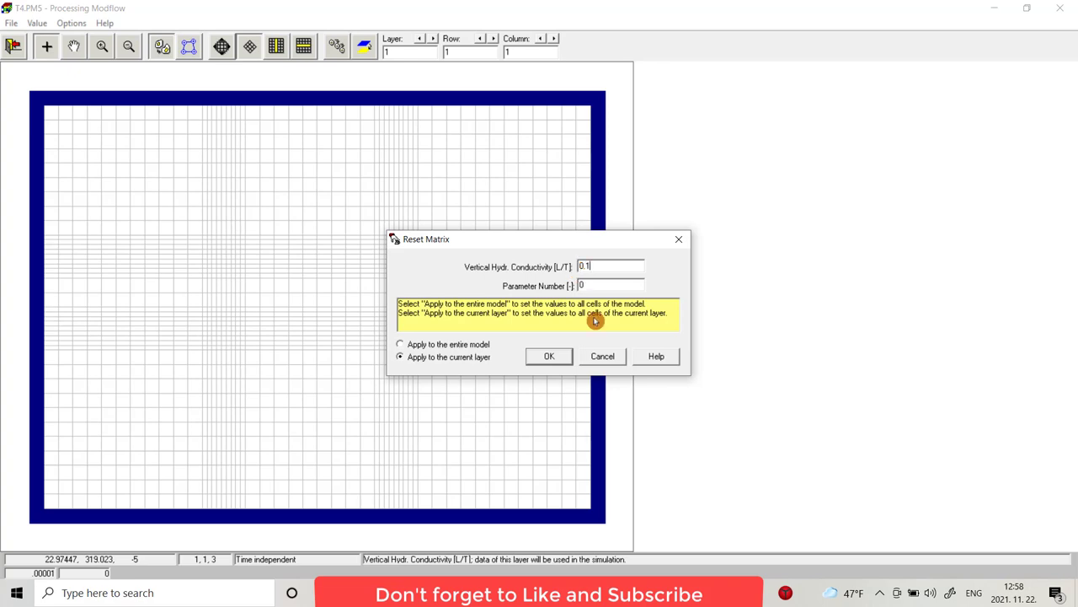
{"action": "left_click", "coordinate": [403, 346]}
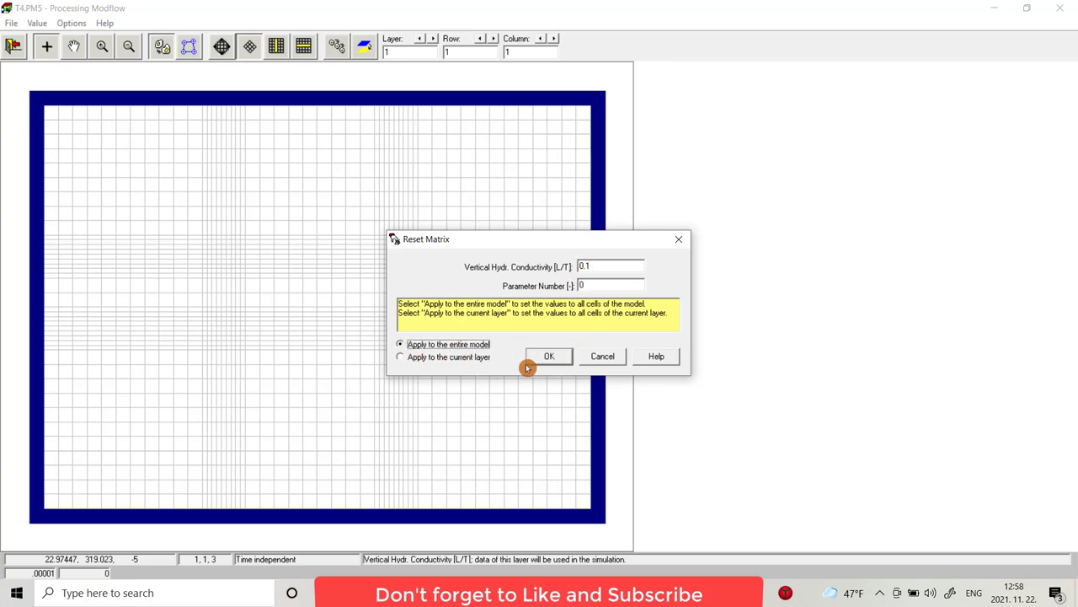
{"action": "left_click", "coordinate": [544, 358]}
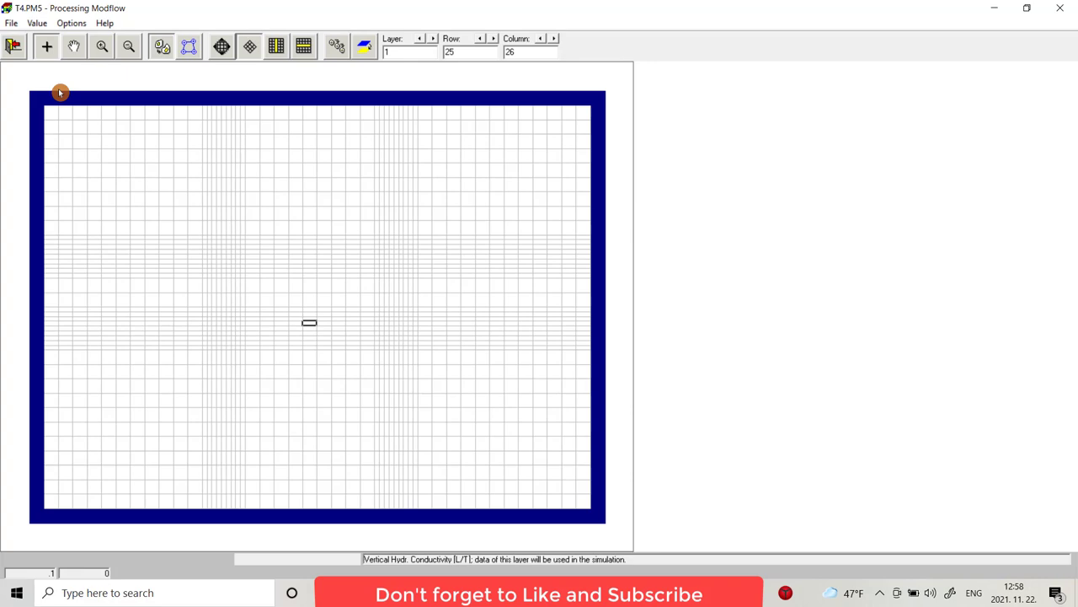
{"action": "left_click", "coordinate": [15, 45]}
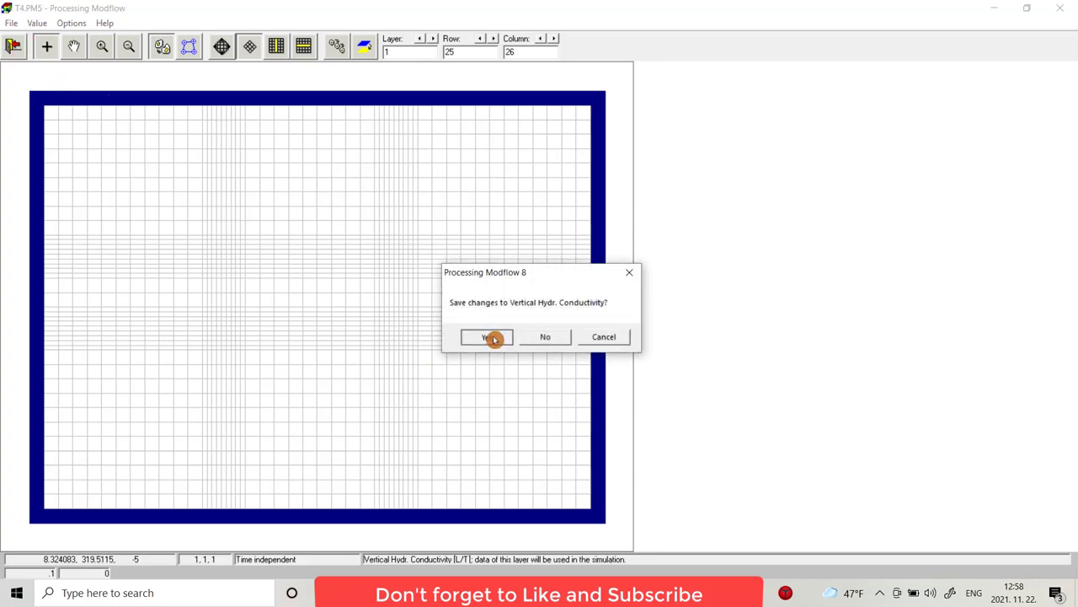
{"action": "left_click", "coordinate": [492, 338]}
Reset effective porosity to 0.1 for the entire model and save it
{"action": "left_click", "coordinate": [78, 23]}
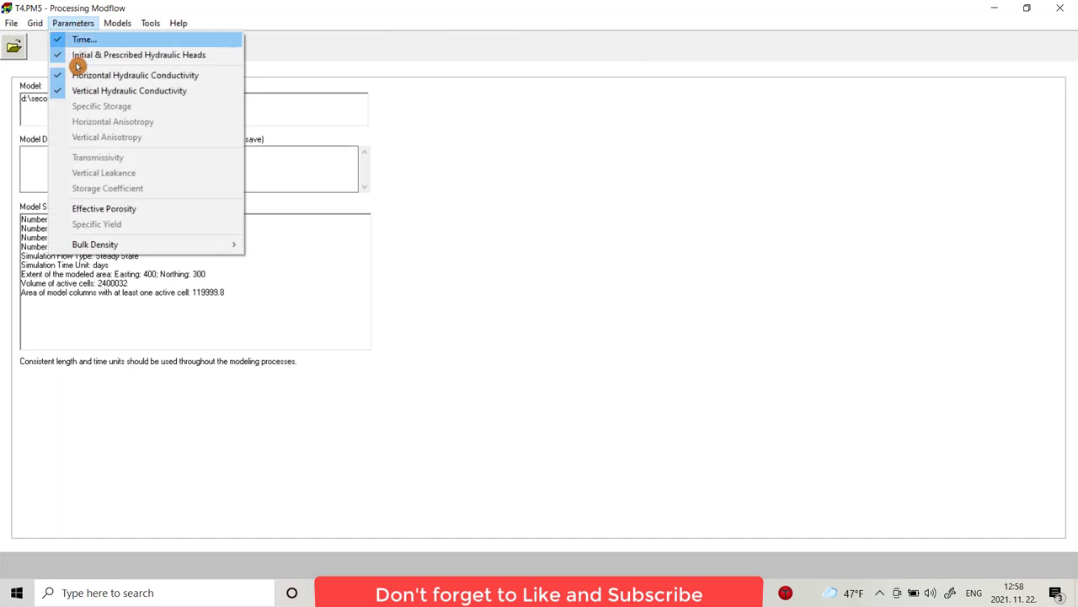
{"action": "left_click", "coordinate": [116, 209]}
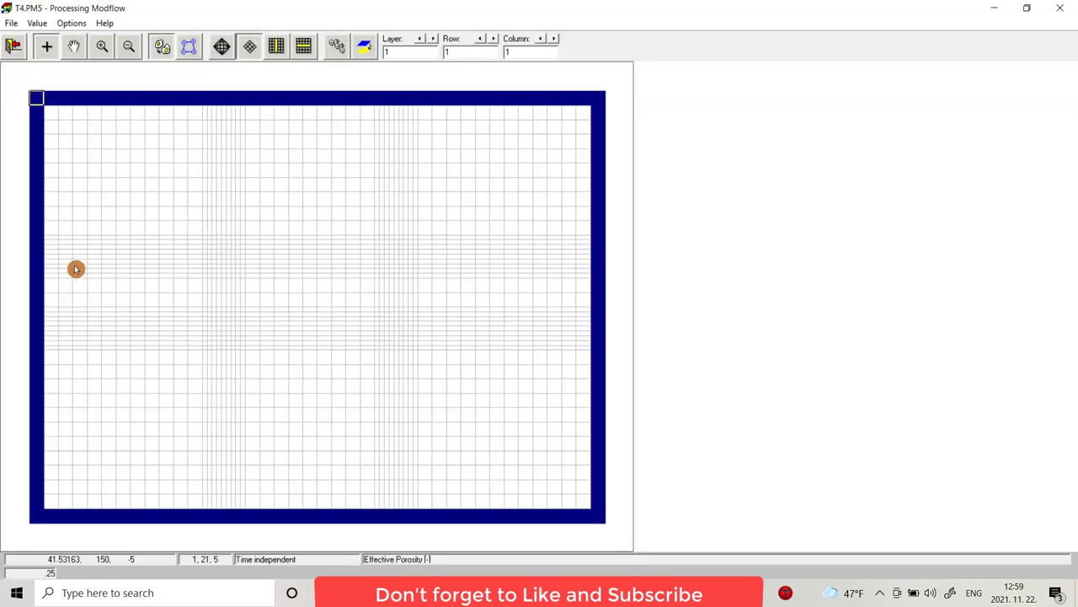
{"action": "left_click", "coordinate": [37, 23]}
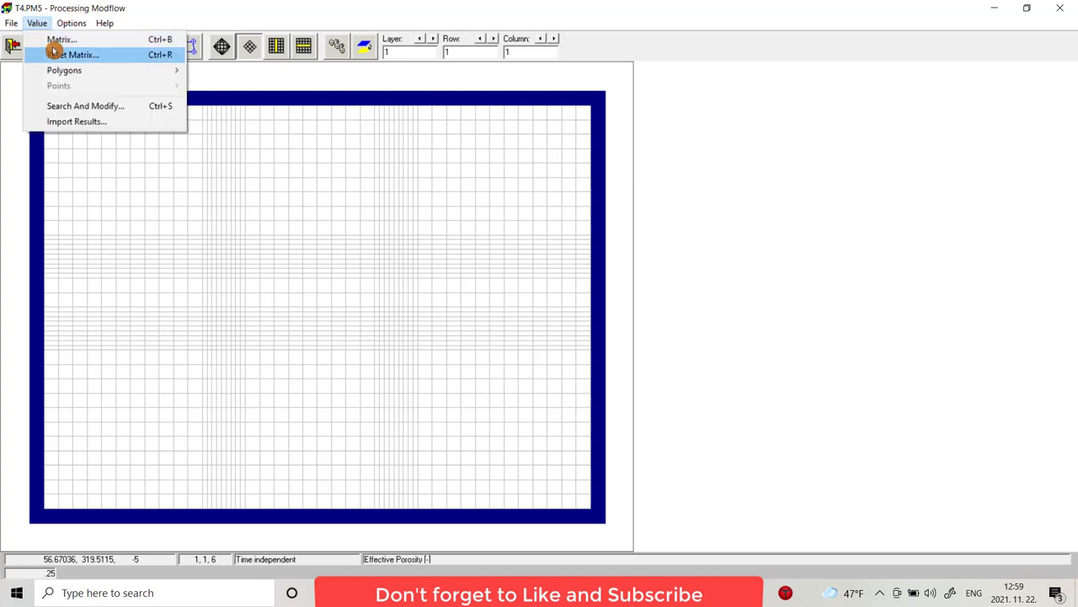
{"action": "left_click", "coordinate": [63, 54]}
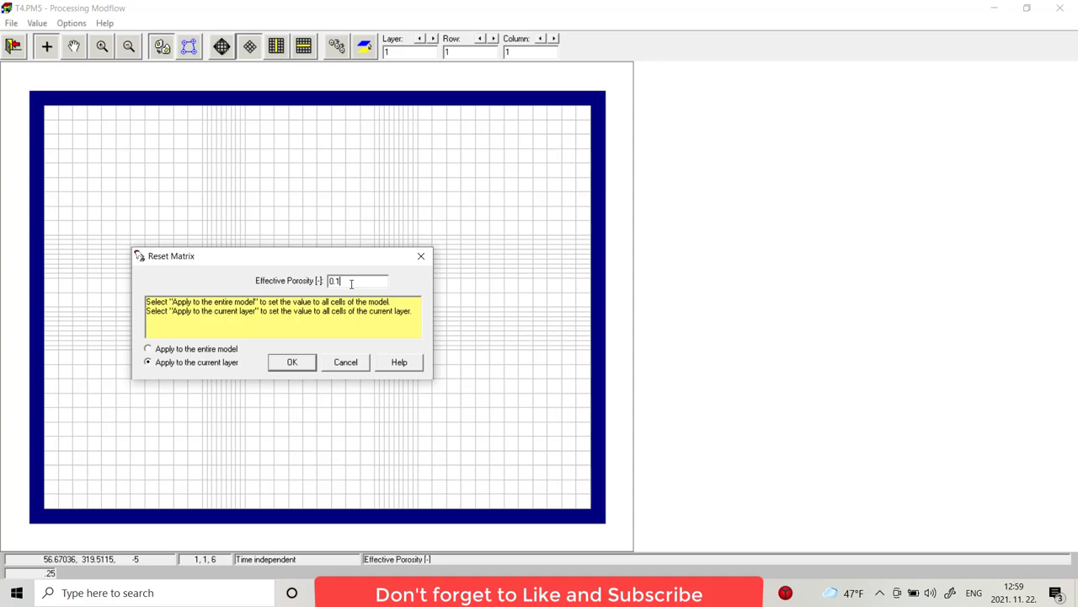
{"action": "left_click", "coordinate": [151, 349]}
{"action": "left_click", "coordinate": [281, 363]}
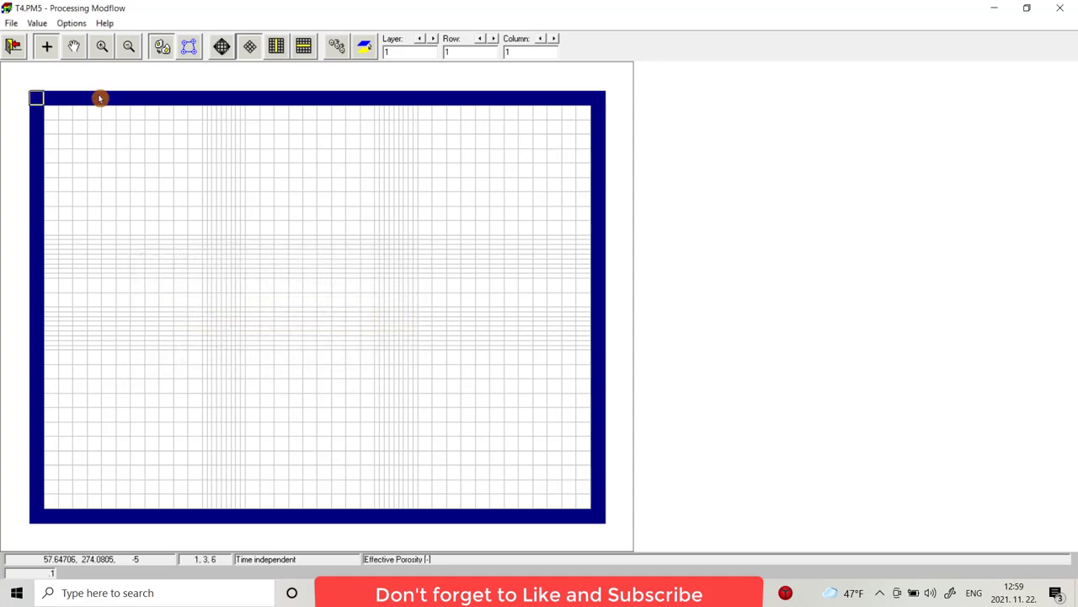
{"action": "left_click", "coordinate": [38, 23]}
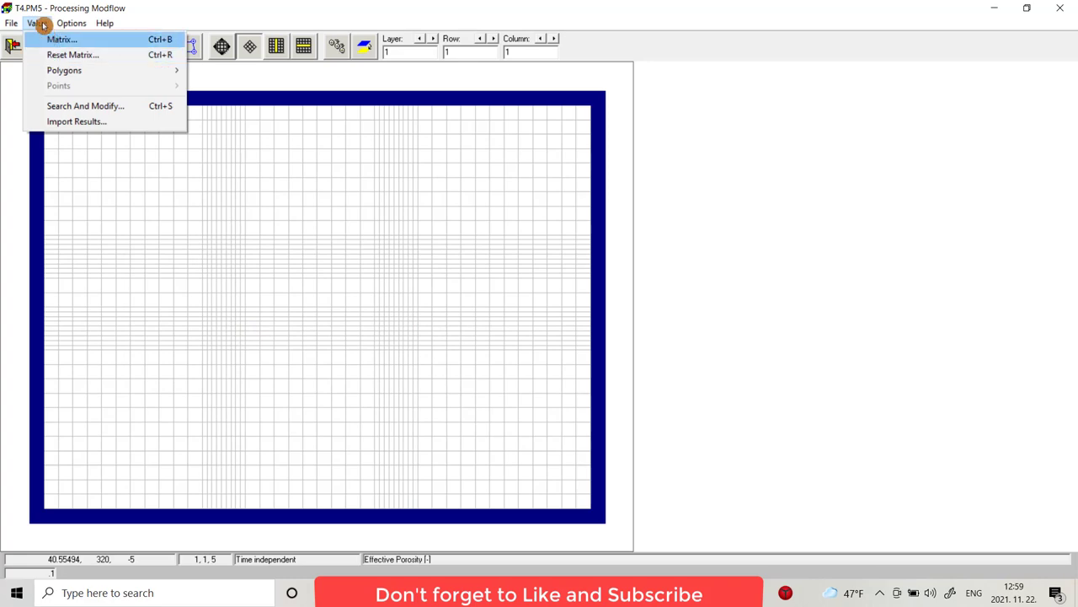
{"action": "mouse_move", "coordinate": [65, 26]}
{"action": "left_click", "coordinate": [12, 47]}
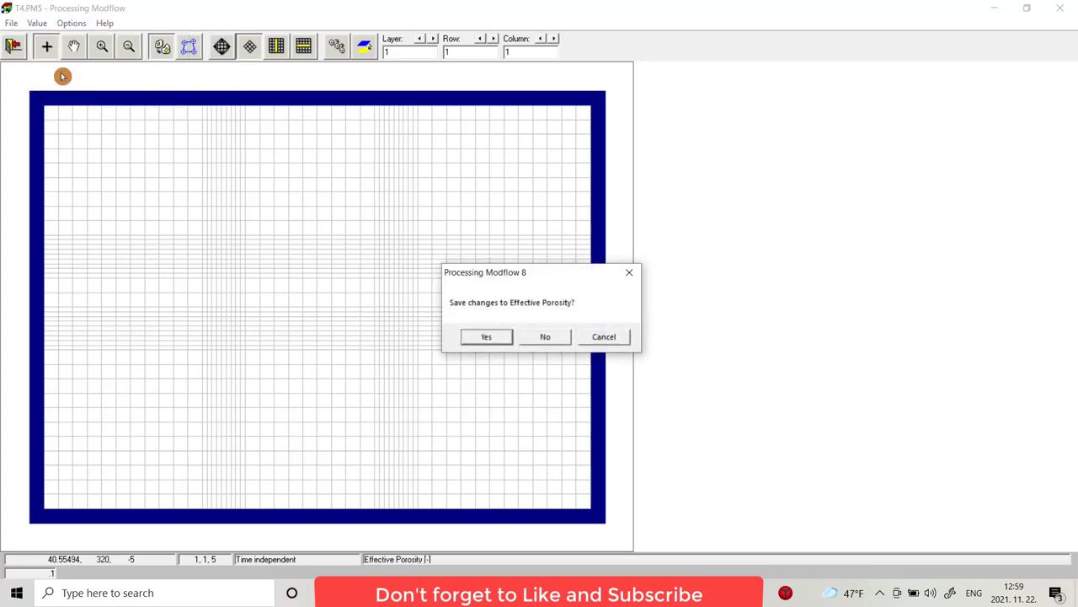
{"action": "left_click", "coordinate": [481, 340]}
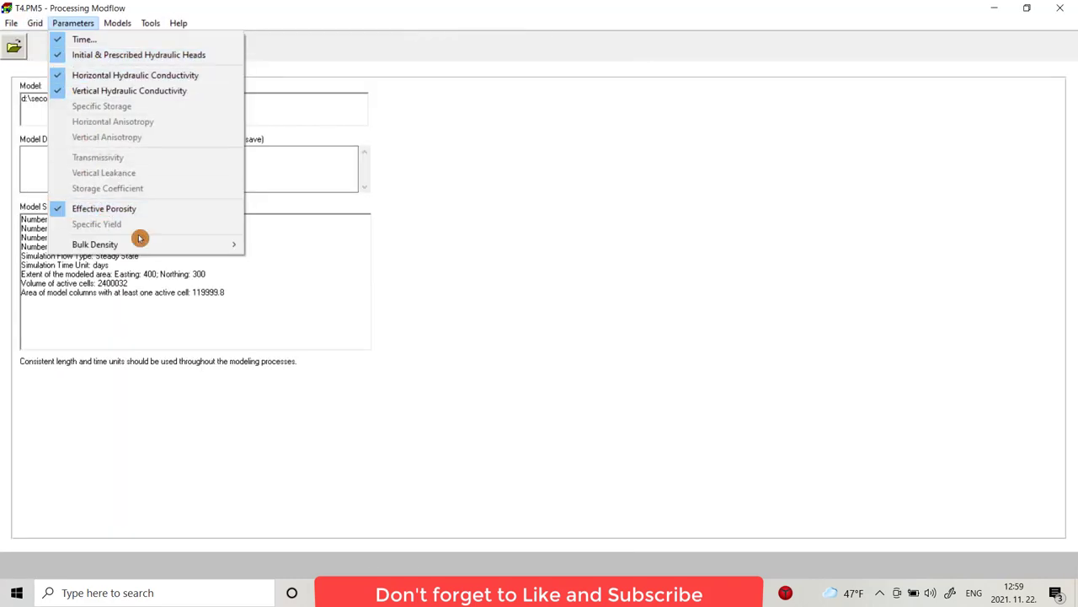
Accept bulk density of 0 for both layers in the layer-by-layer settings
{"action": "mouse_move", "coordinate": [229, 245]}
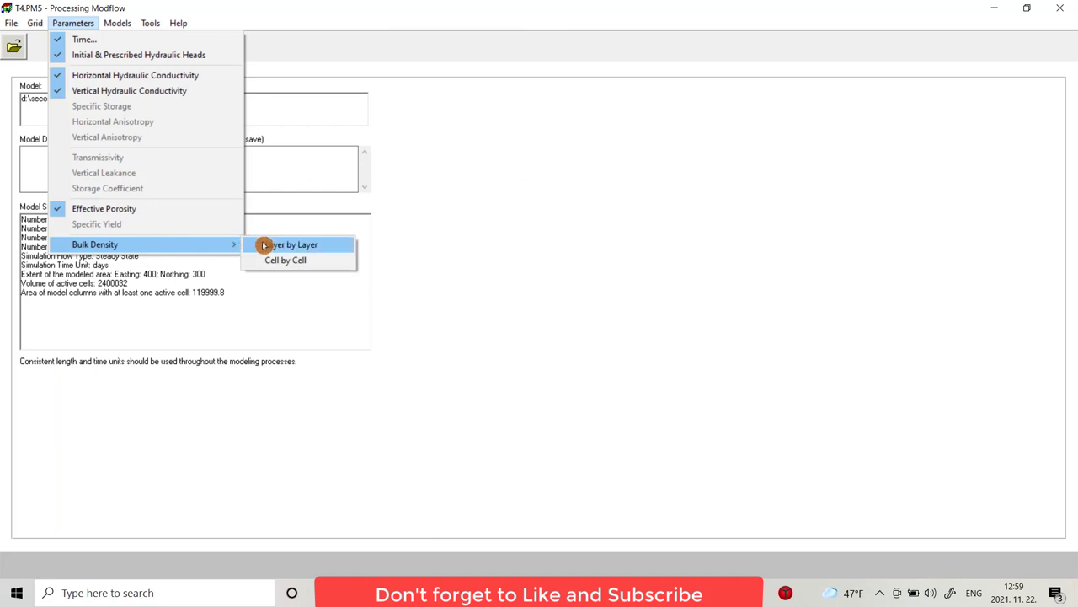
{"action": "left_click", "coordinate": [262, 243]}
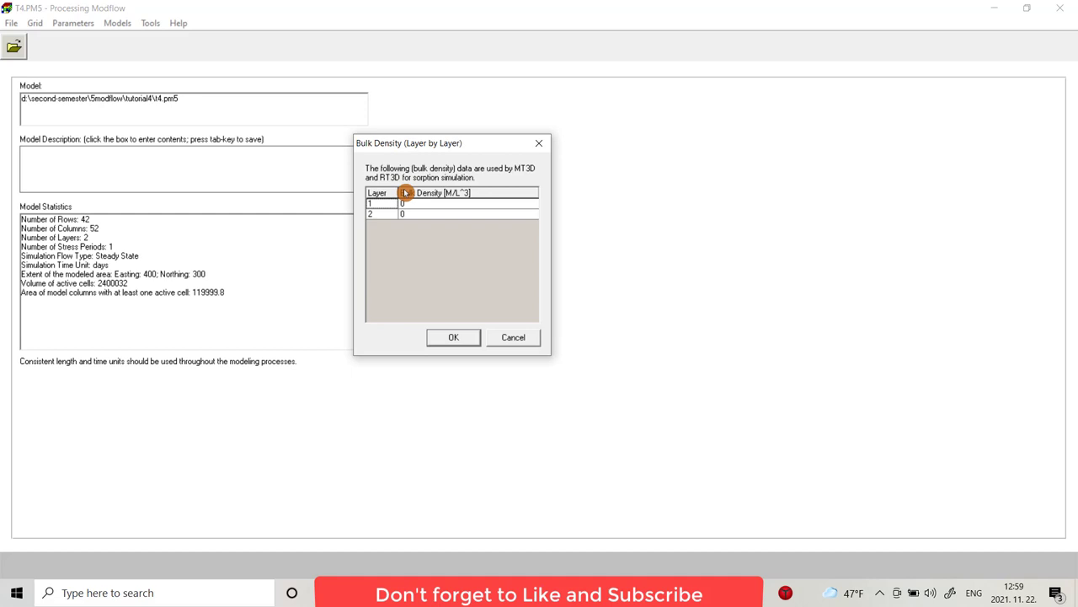
{"action": "left_click", "coordinate": [469, 339]}
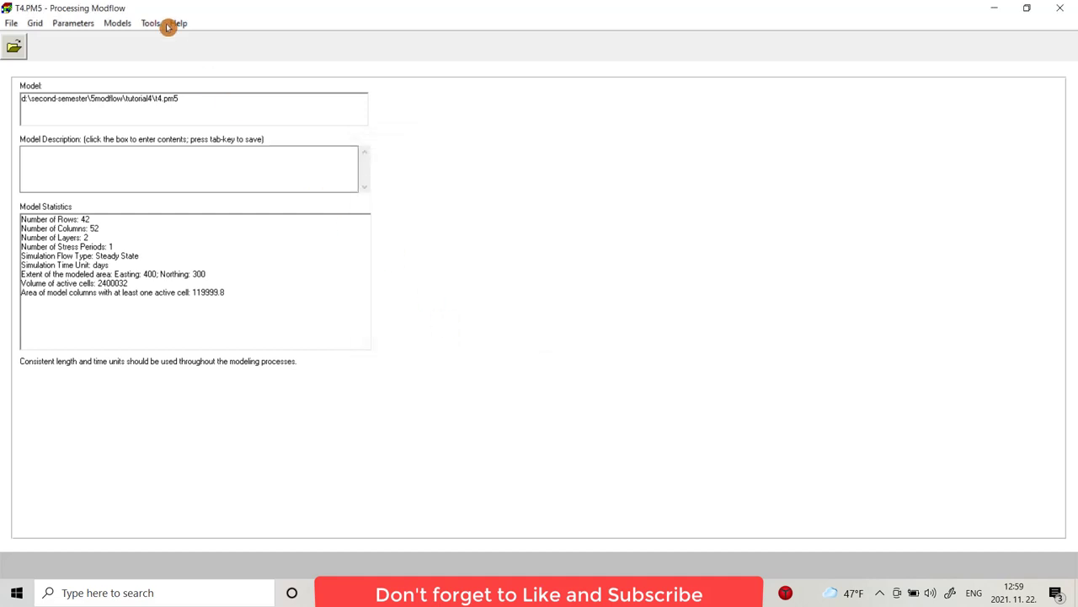
Open the MODFLOW Well package editor
{"action": "left_click", "coordinate": [116, 24]}
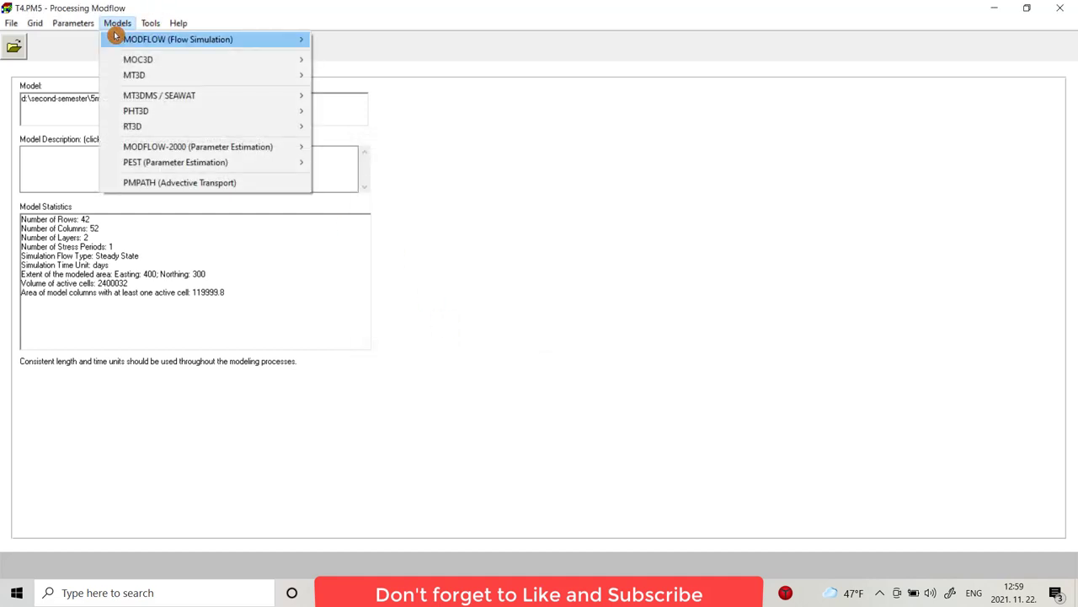
{"action": "mouse_move", "coordinate": [118, 37]}
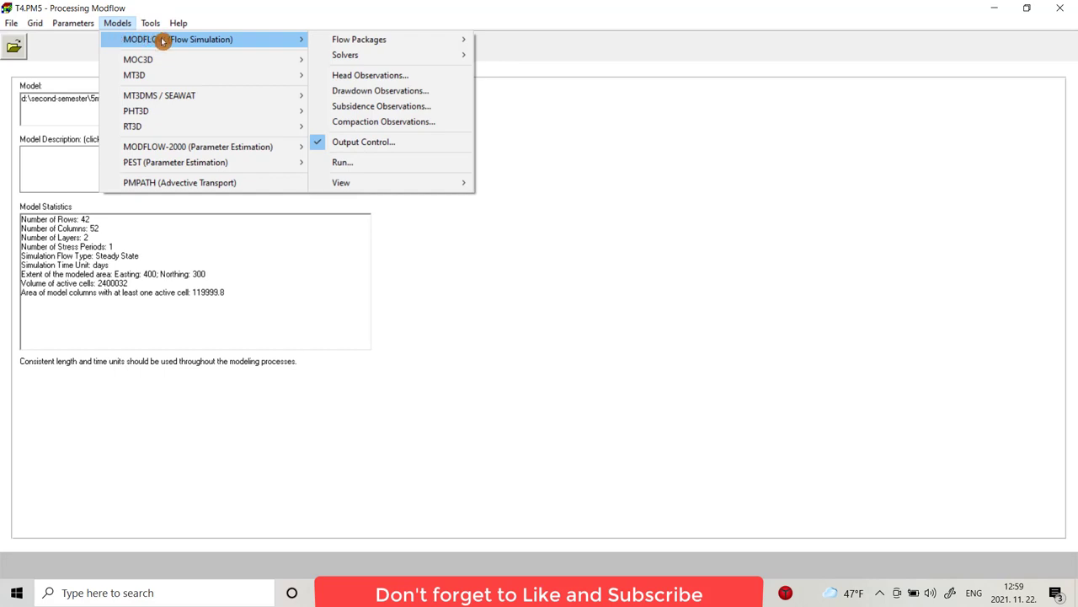
{"action": "mouse_move", "coordinate": [348, 48]}
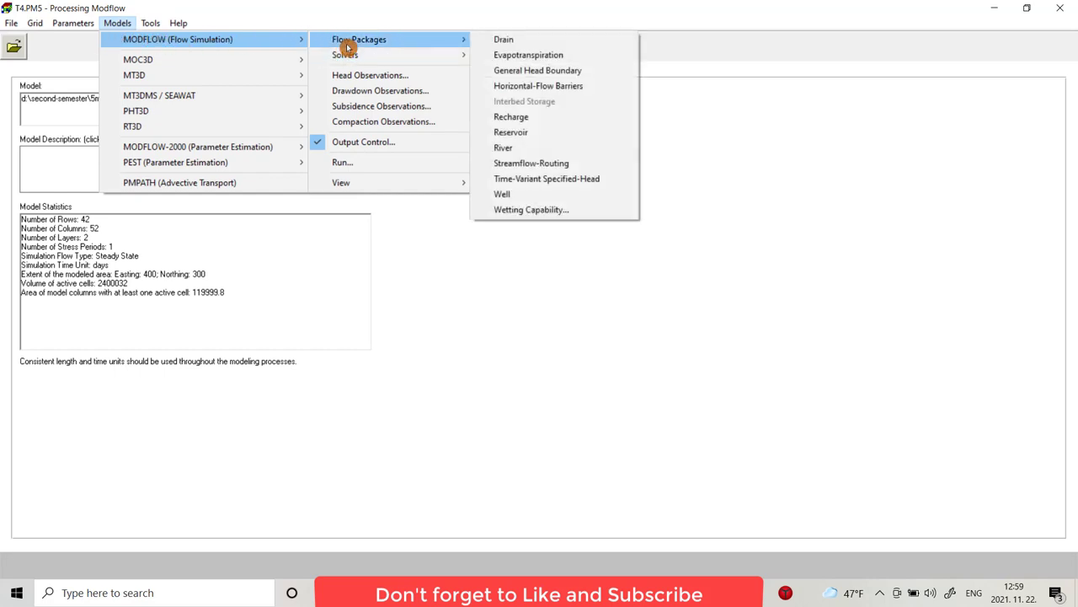
{"action": "left_click", "coordinate": [506, 193]}
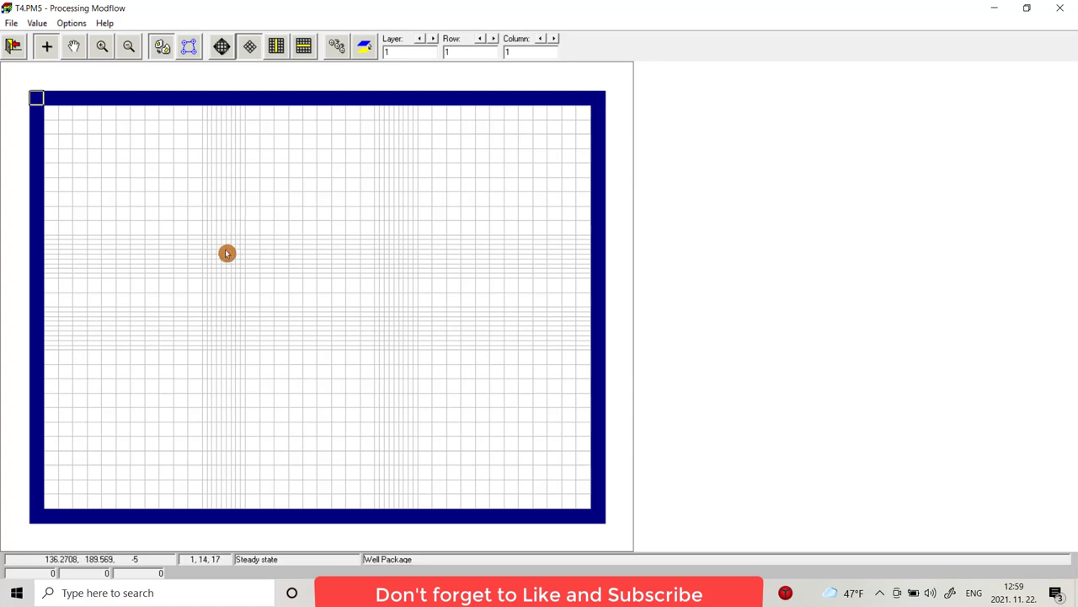
Place a well in cell layer 1, row 15, column 17 with rate -25
{"action": "left_click", "coordinate": [226, 259]}
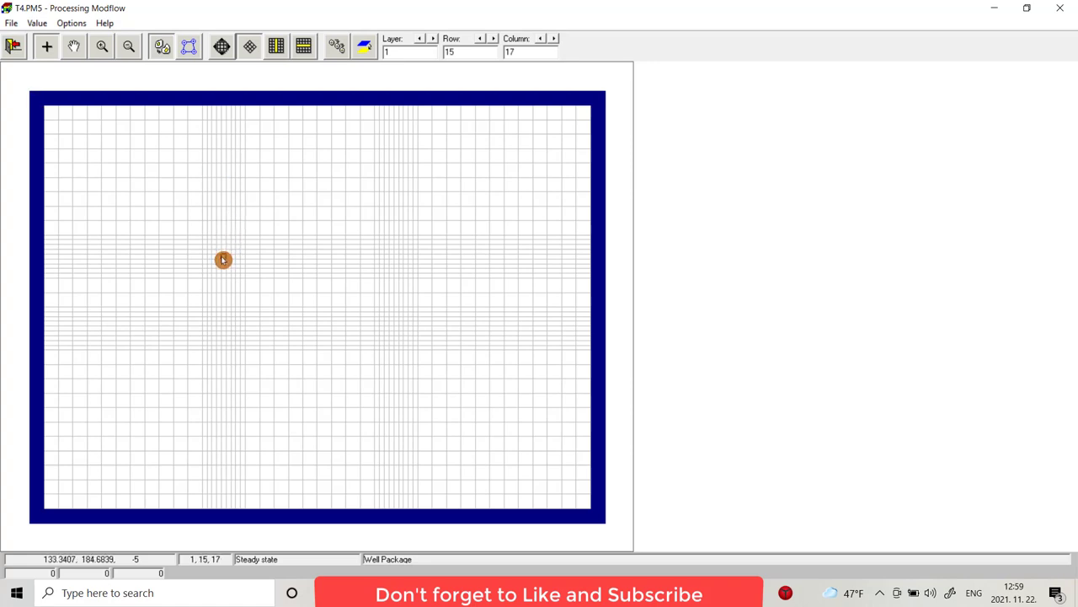
{"action": "right_click", "coordinate": [225, 259]}
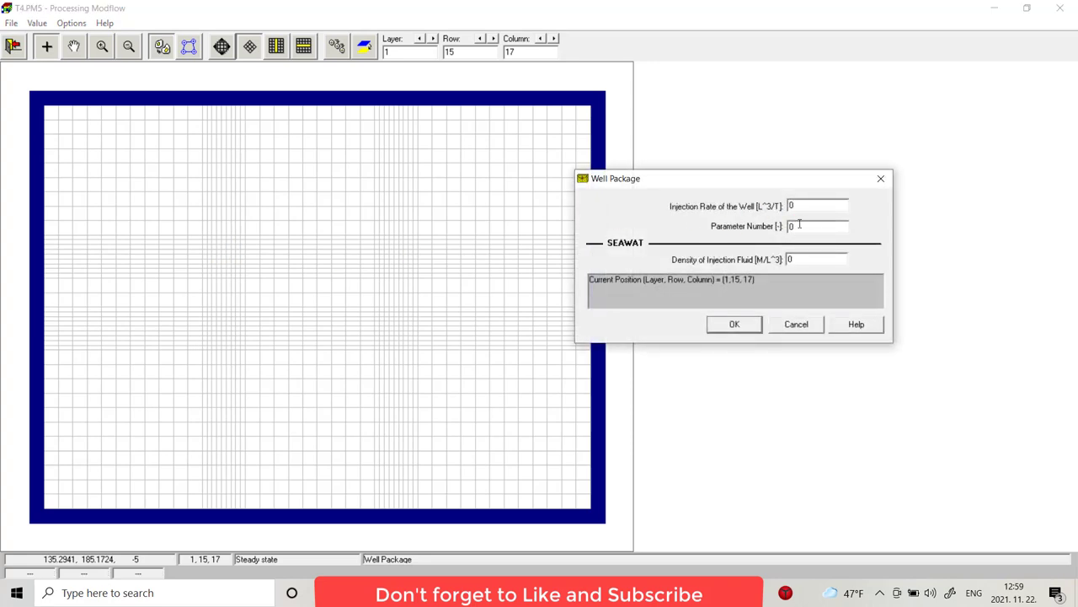
{"action": "left_click", "coordinate": [796, 324]}
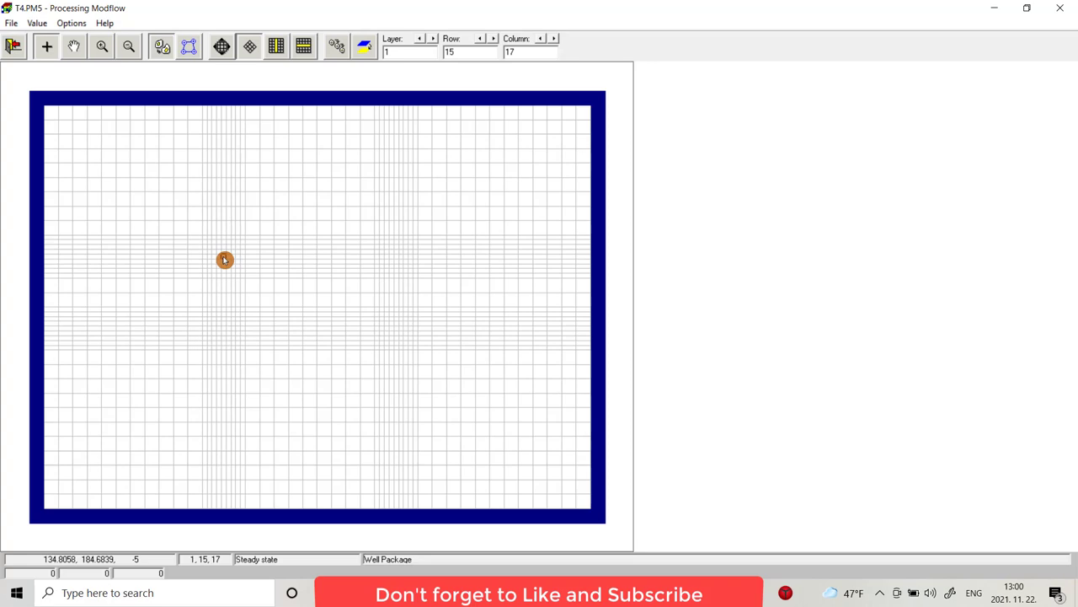
{"action": "left_click", "coordinate": [224, 259]}
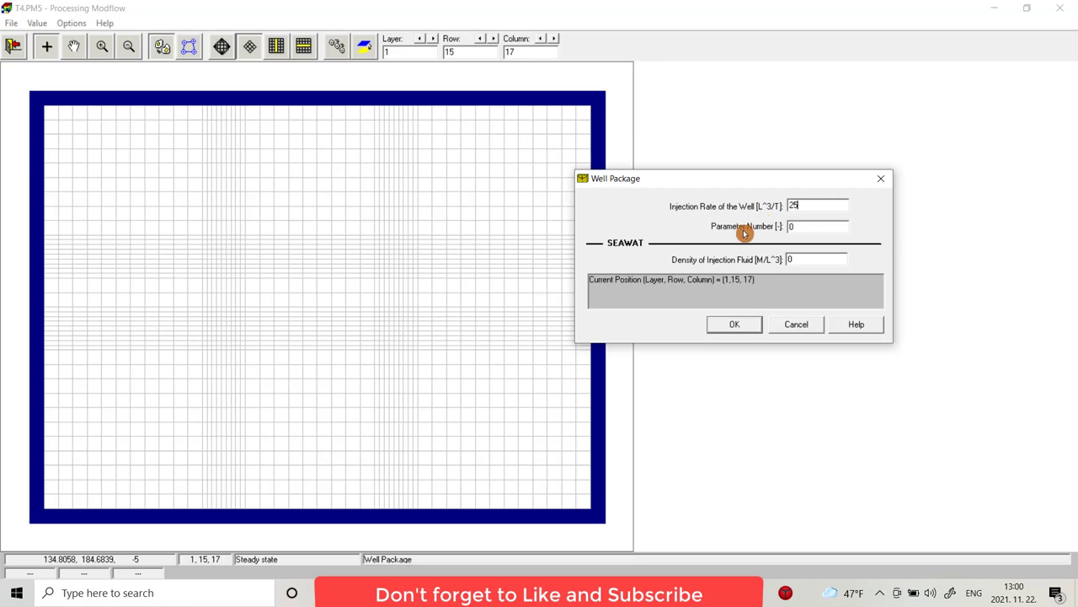
{"action": "left_click", "coordinate": [739, 325]}
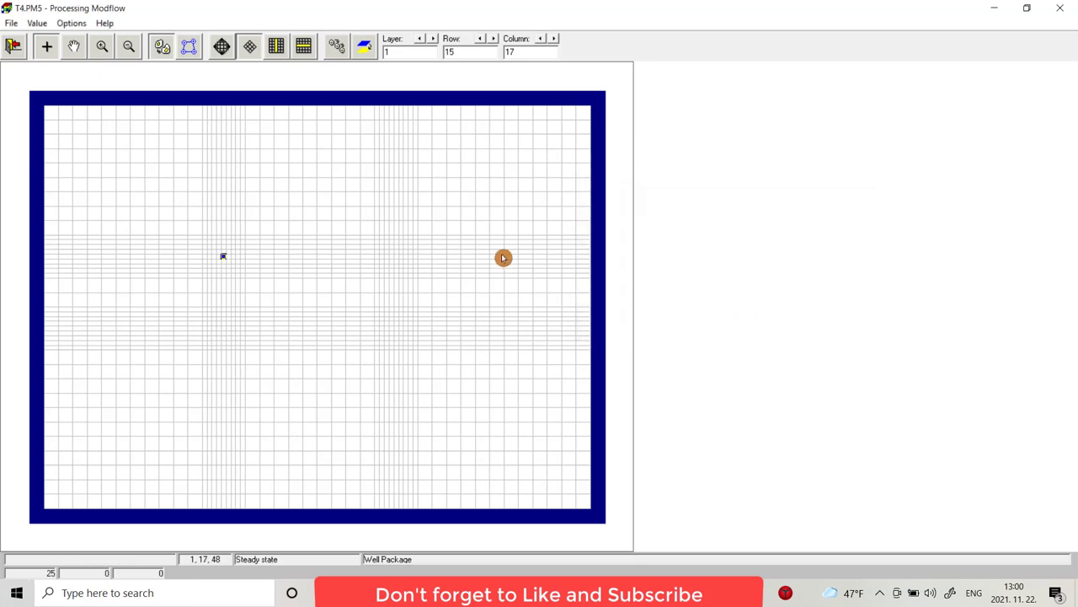
Copy the well eastward, add a layer-2 well at row 26, column 25 with rate -50, and save
{"action": "left_click", "coordinate": [334, 51]}
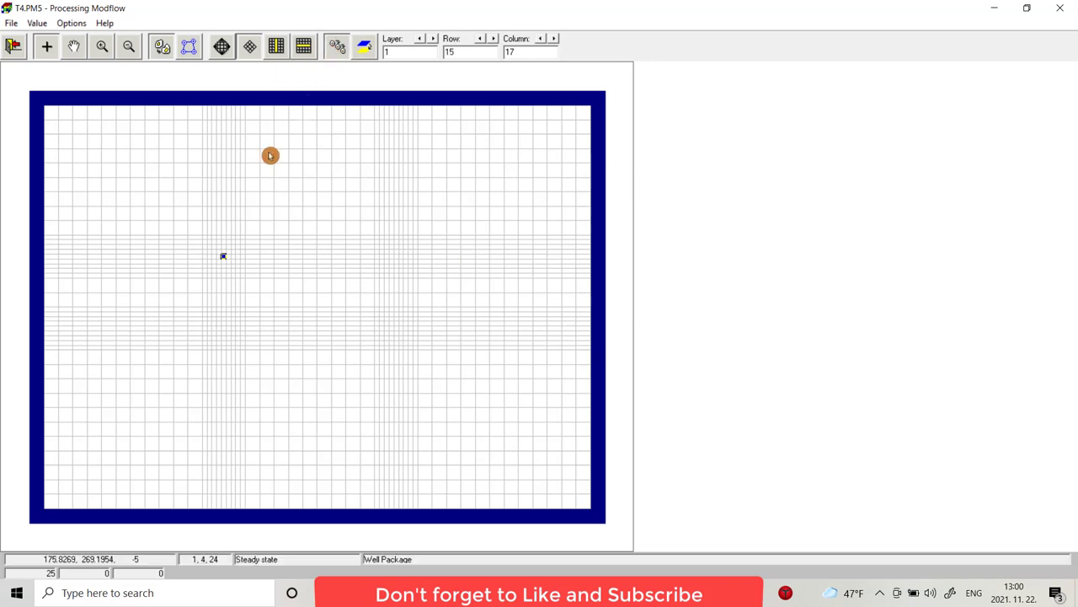
{"action": "left_click", "coordinate": [396, 255]}
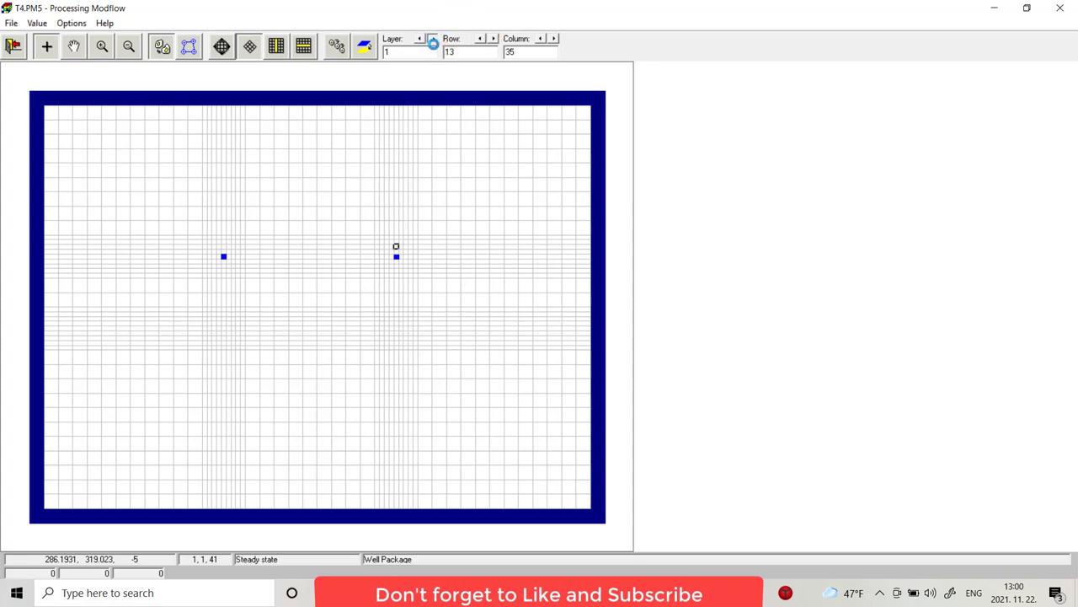
{"action": "left_click", "coordinate": [432, 40]}
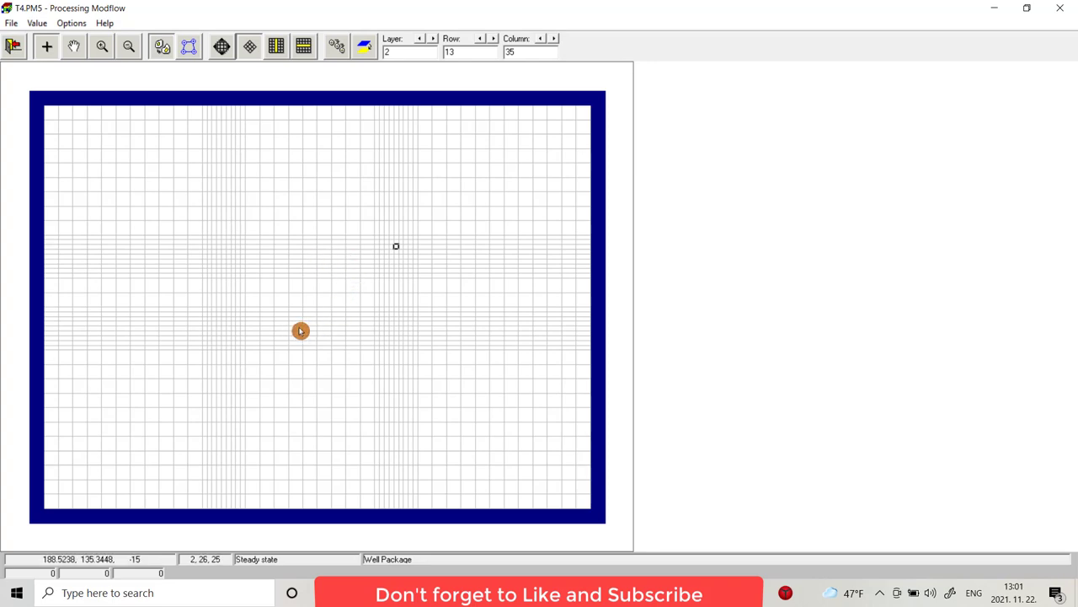
{"action": "left_click", "coordinate": [298, 330]}
{"action": "right_click", "coordinate": [298, 330]}
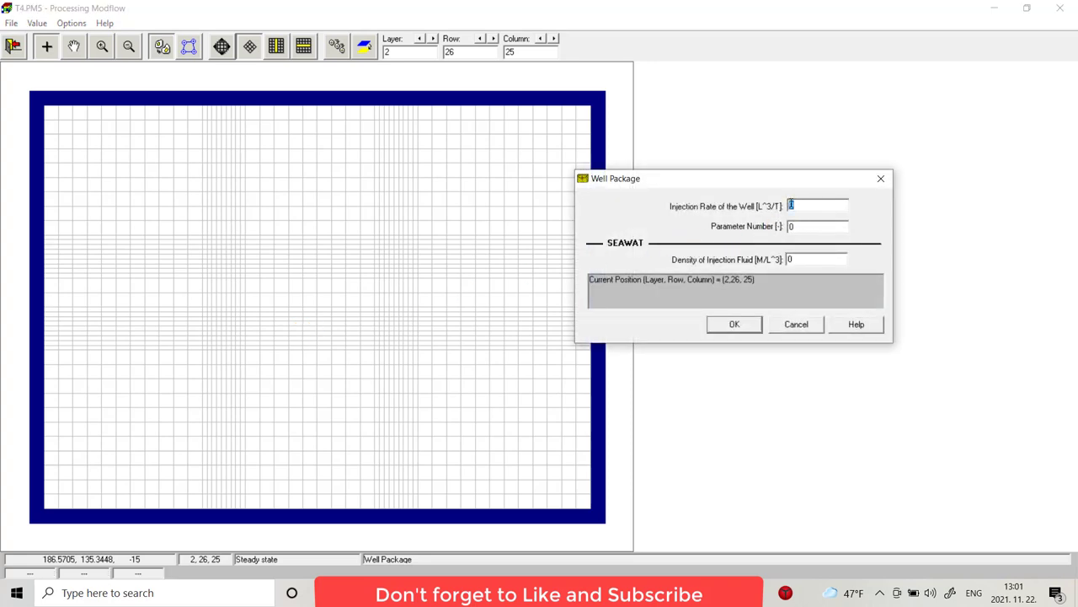
{"action": "type", "text": "-50"}
{"action": "left_click", "coordinate": [746, 317]}
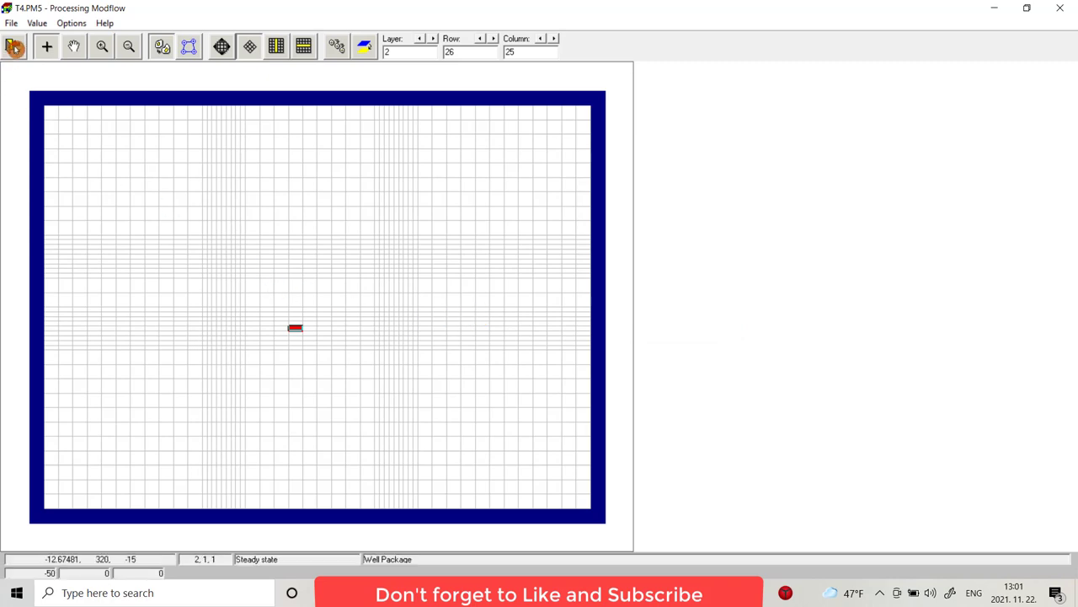
{"action": "left_click", "coordinate": [14, 48]}
{"action": "left_click", "coordinate": [486, 339]}
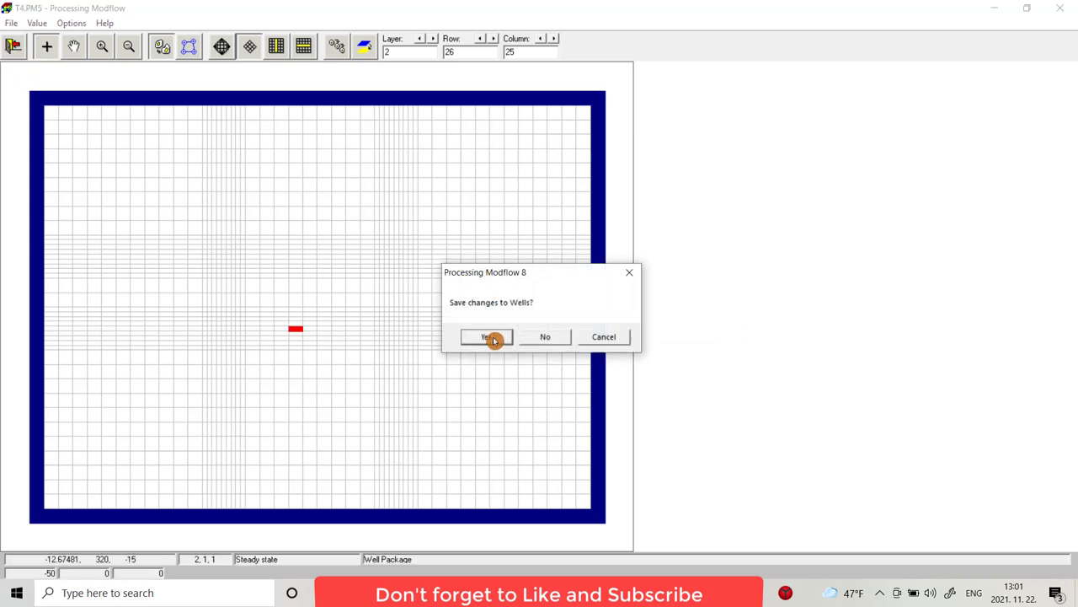
Open the Recharge package editor on the T4 grid with both wells shown
{"action": "left_click", "coordinate": [119, 22]}
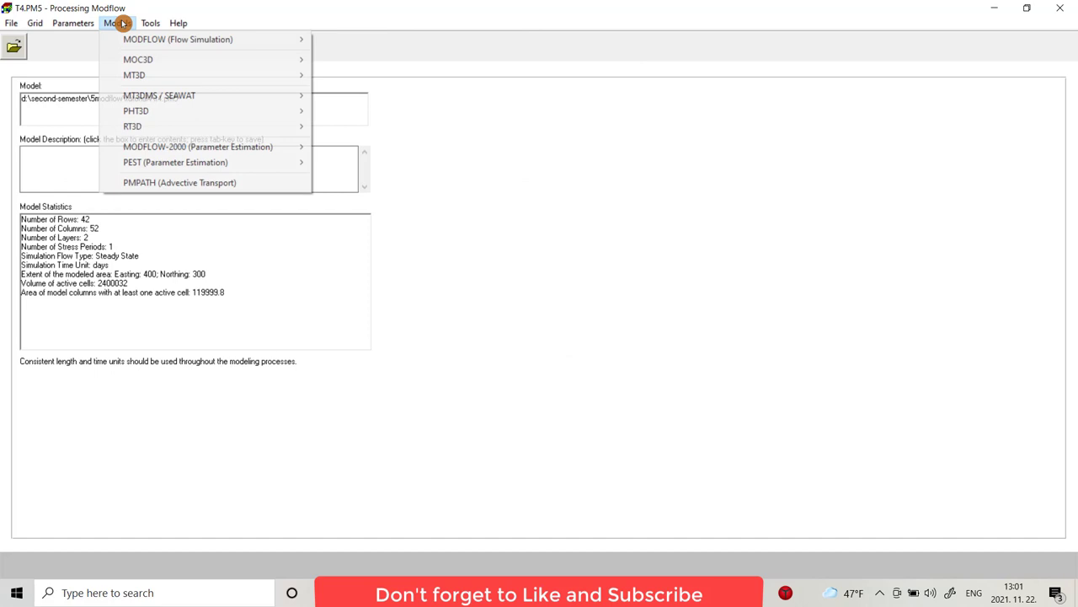
{"action": "mouse_move", "coordinate": [155, 39]}
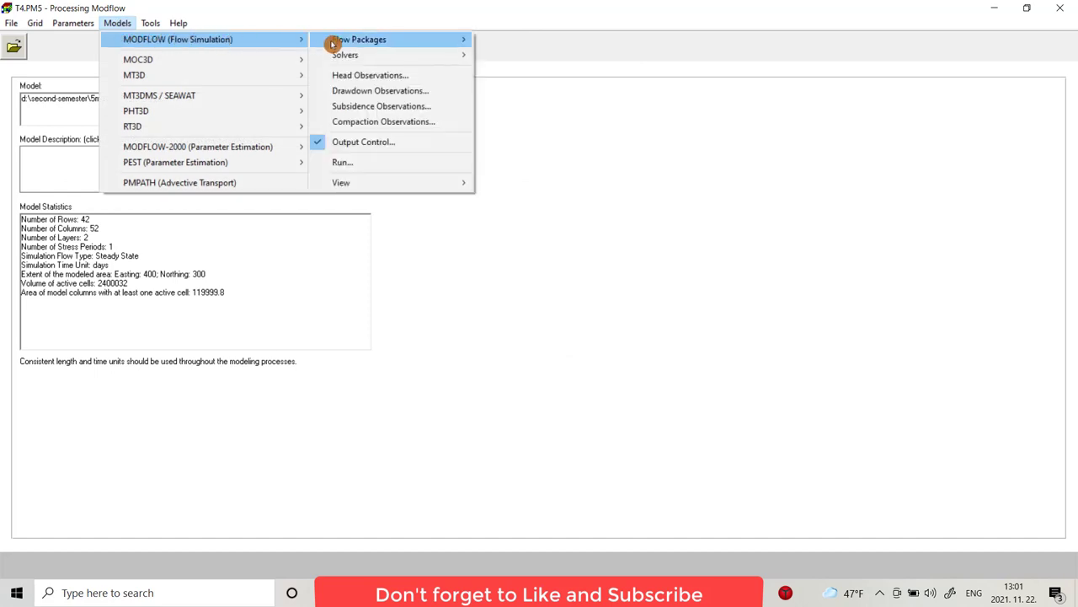
{"action": "mouse_move", "coordinate": [338, 44]}
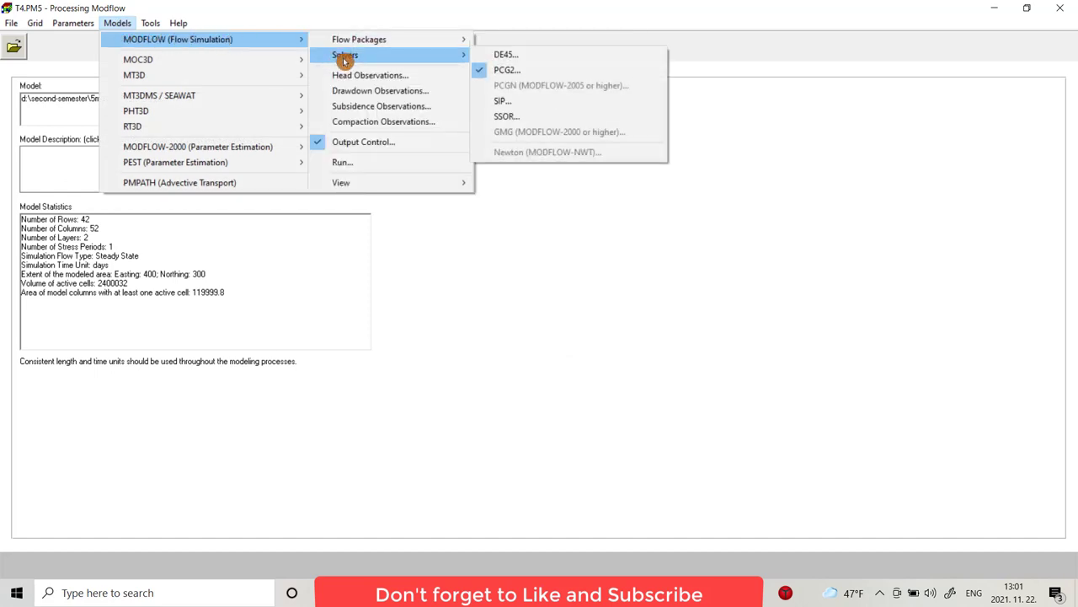
{"action": "mouse_move", "coordinate": [428, 41]}
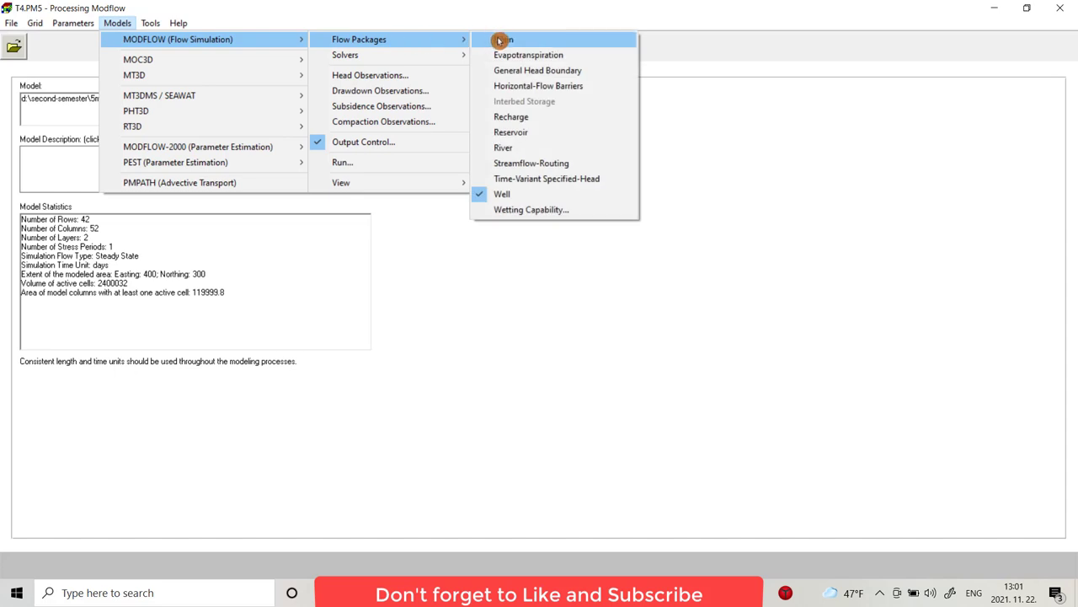
{"action": "left_click", "coordinate": [514, 118]}
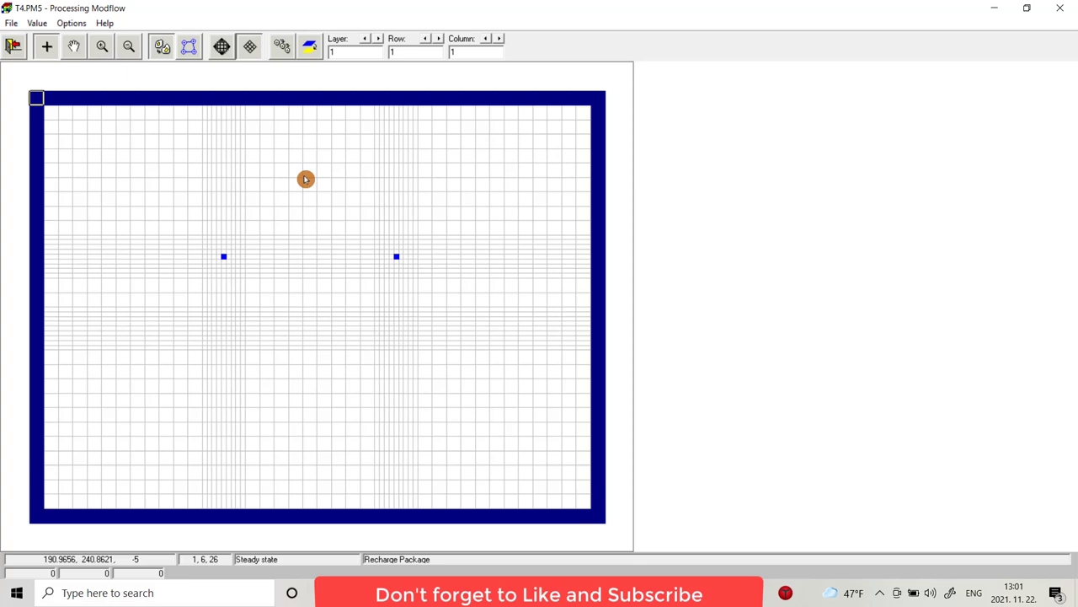
Launch Windows Calculator by searching 'cal'
{"action": "left_click", "coordinate": [106, 594]}
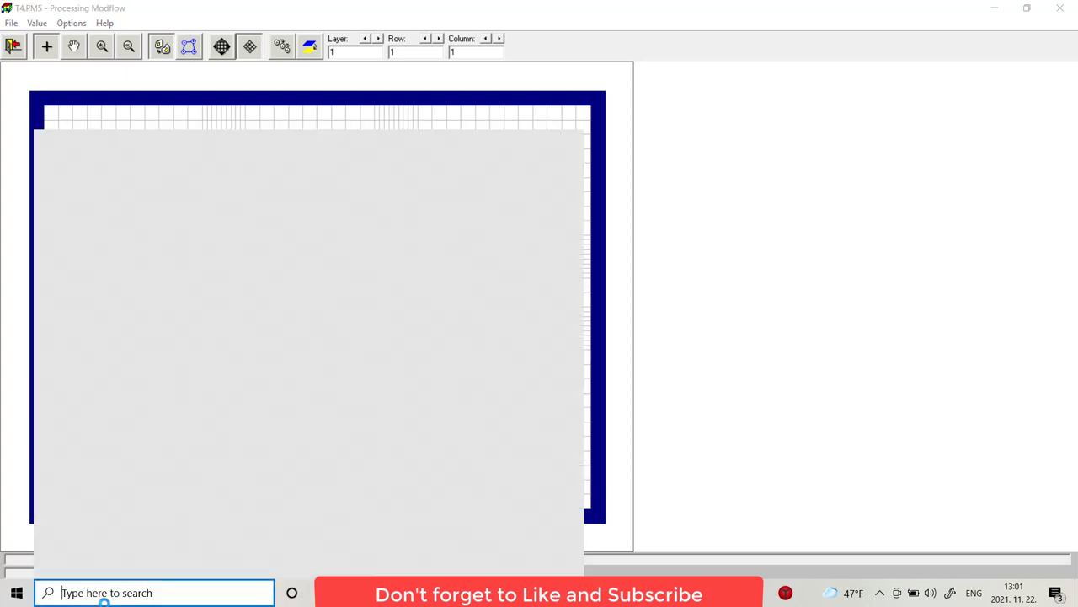
{"action": "type", "text": "cal"}
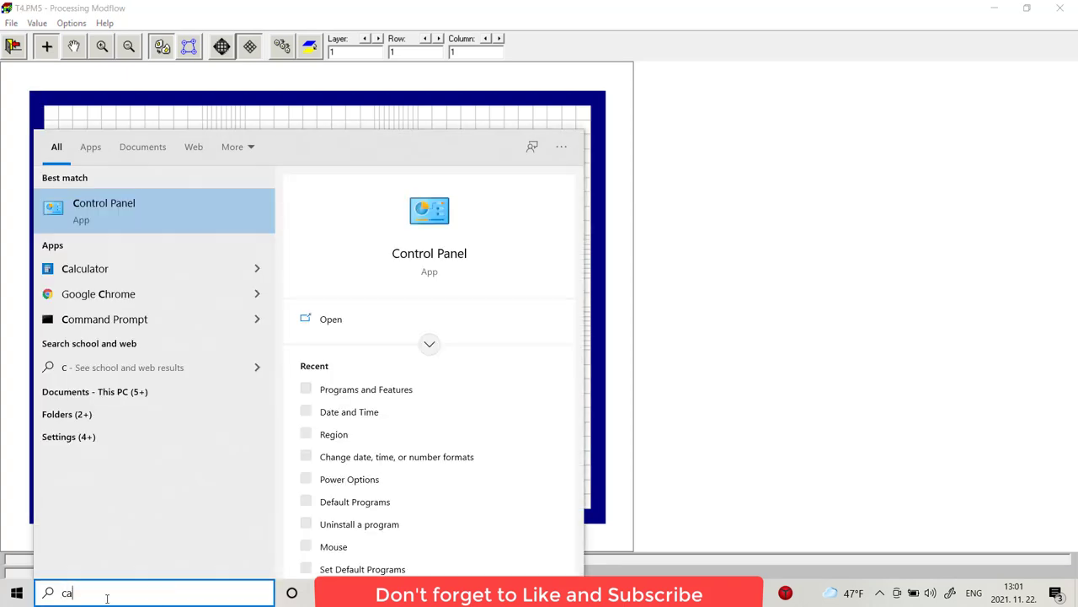
{"action": "left_click", "coordinate": [150, 210]}
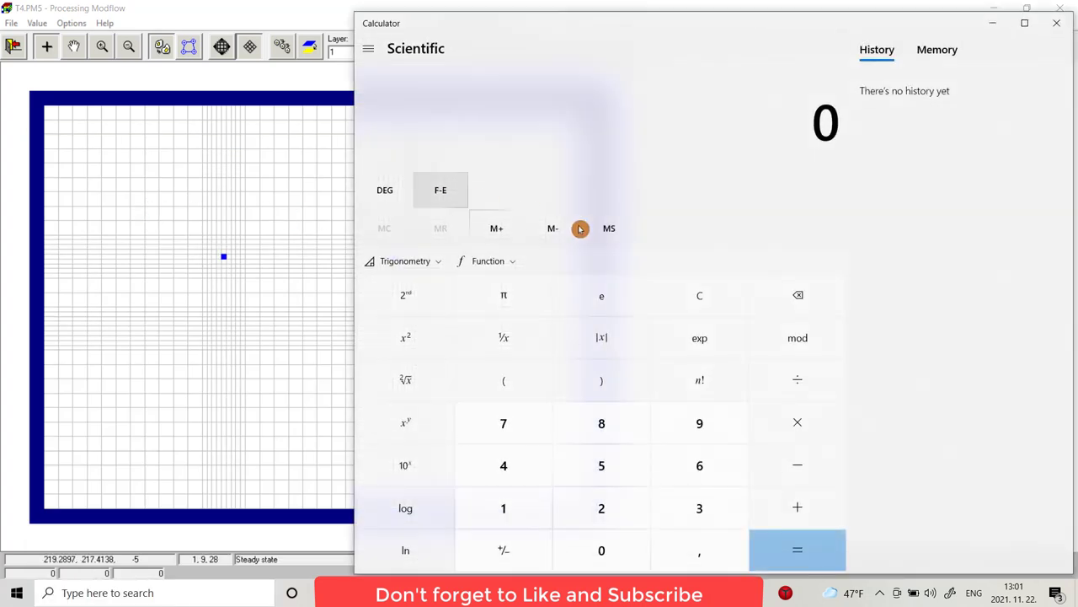
Compute 30 ÷ 1000 to get 0.03
{"action": "left_click", "coordinate": [694, 508]}
{"action": "left_click", "coordinate": [604, 559]}
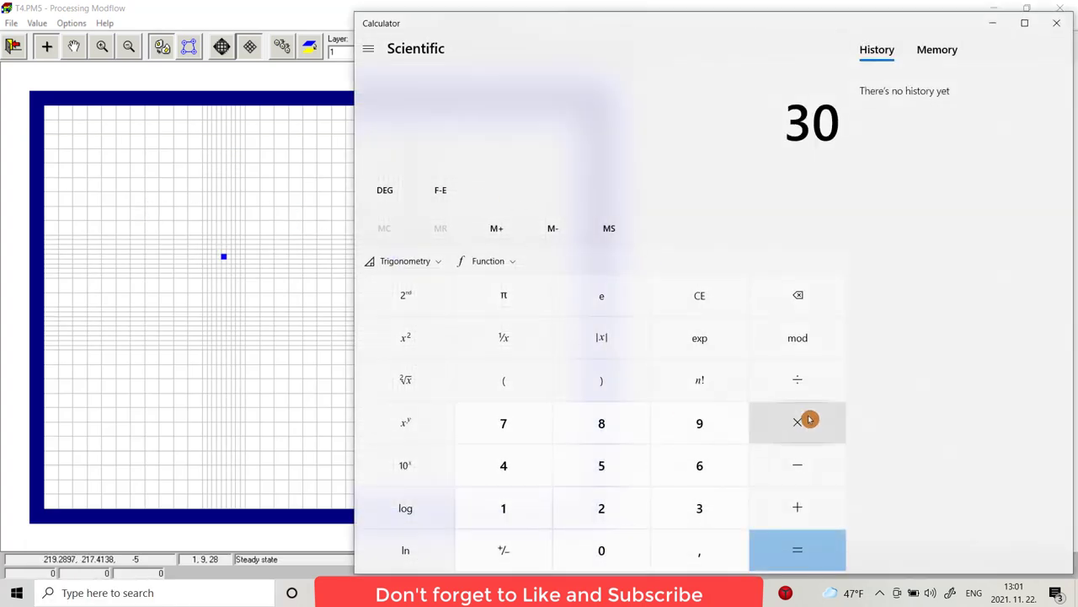
{"action": "left_click", "coordinate": [800, 379]}
{"action": "left_click", "coordinate": [517, 522]}
{"action": "left_click", "coordinate": [578, 551]}
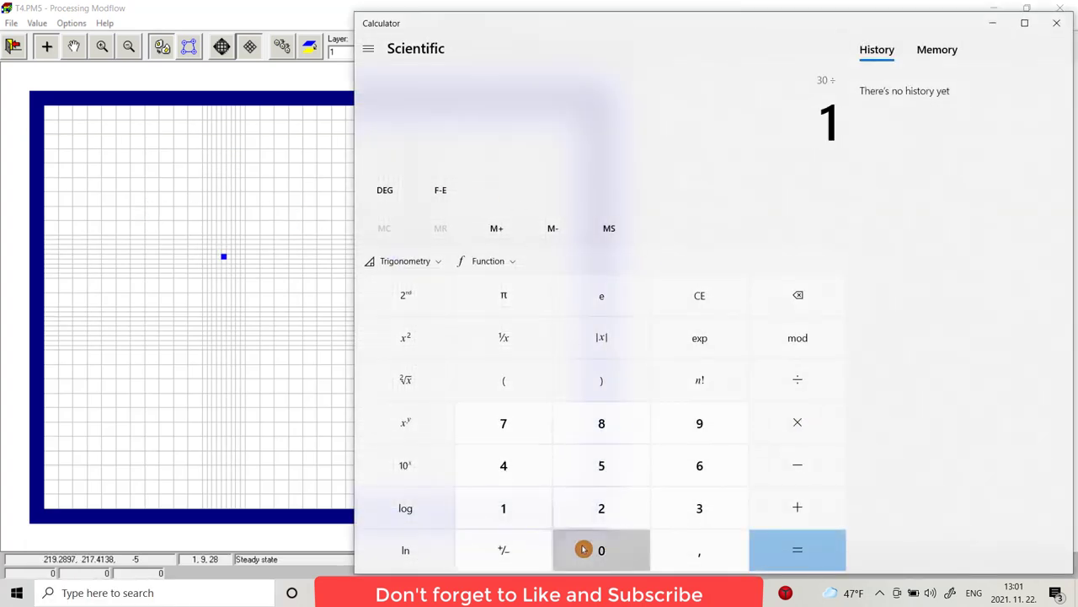
{"action": "left_click", "coordinate": [578, 551]}
{"action": "left_click", "coordinate": [578, 551]}
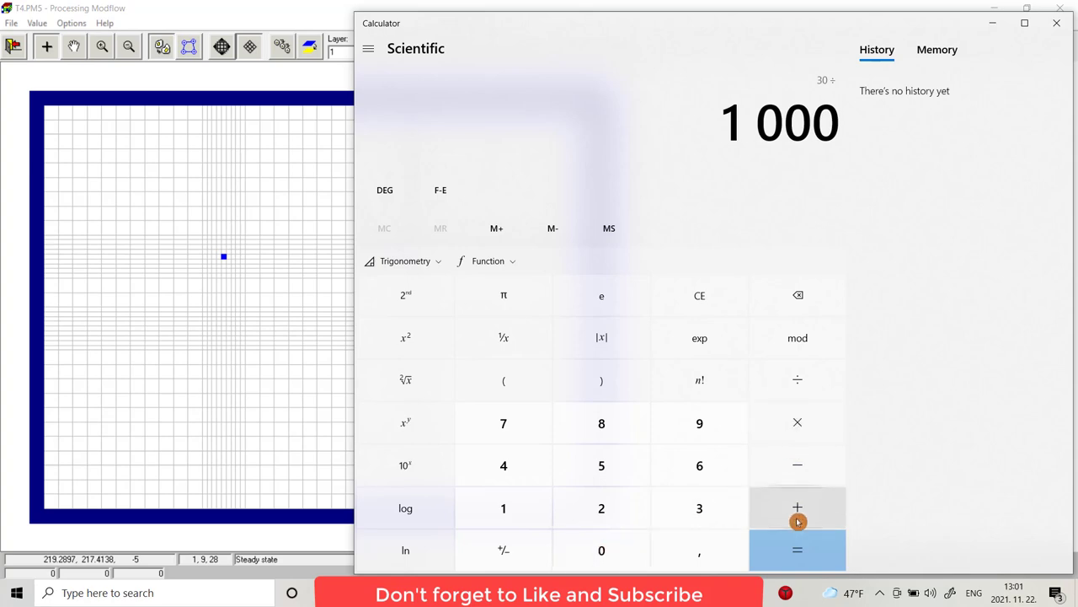
{"action": "left_click", "coordinate": [797, 550]}
Divide 0.03 by 365, giving about 8.22e-5
{"action": "left_click", "coordinate": [797, 379]}
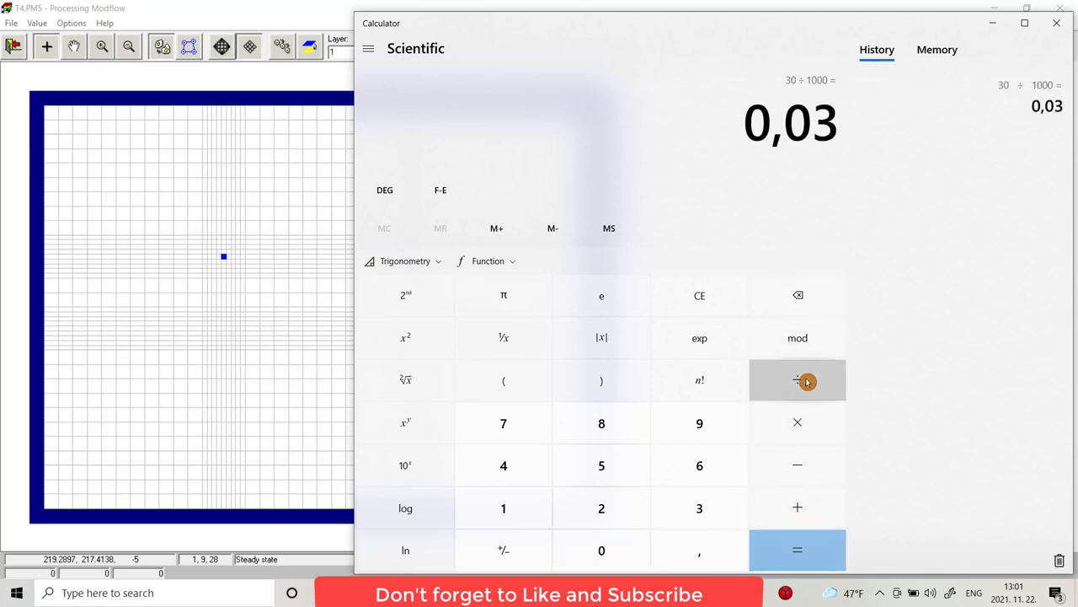
{"action": "left_click", "coordinate": [703, 506]}
{"action": "left_click", "coordinate": [702, 470]}
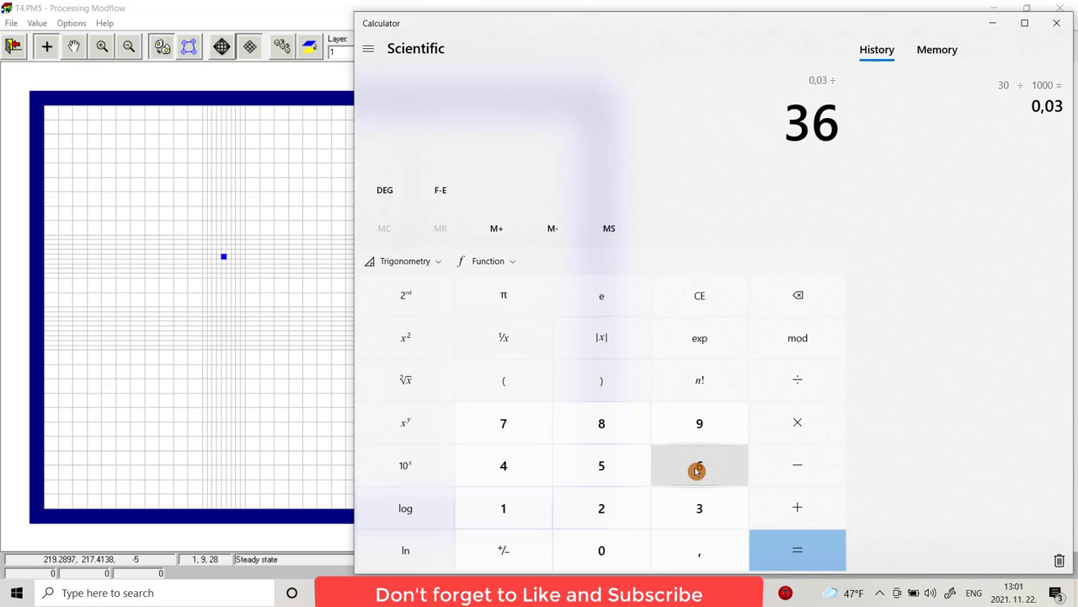
{"action": "left_click", "coordinate": [609, 465]}
{"action": "left_click", "coordinate": [797, 550]}
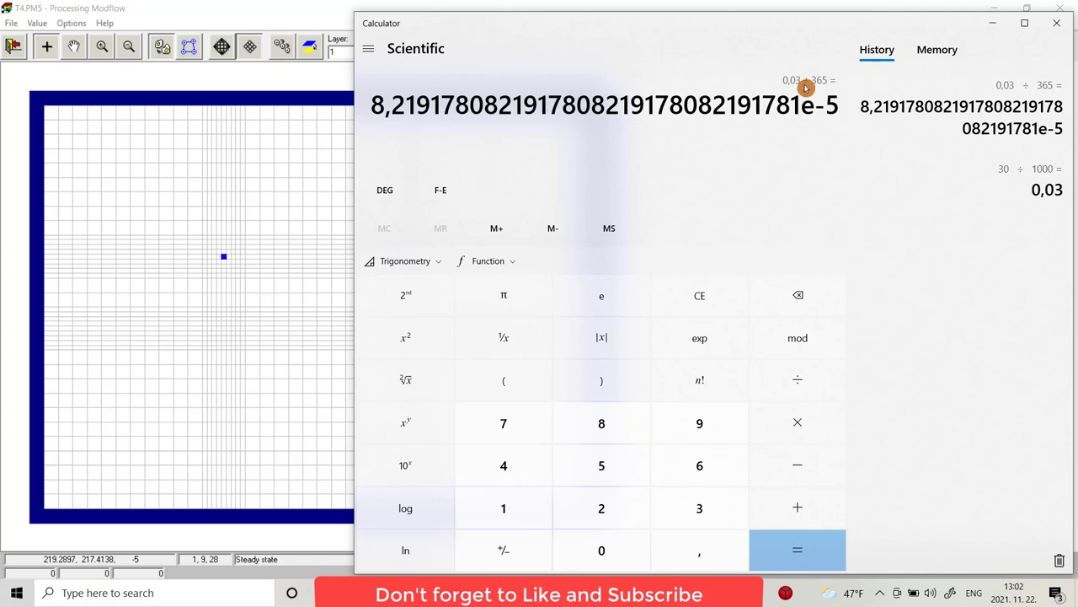
Reset recharge flux to 8.20e-5 for all cells, applied to the highest active cell
{"action": "left_click", "coordinate": [242, 283]}
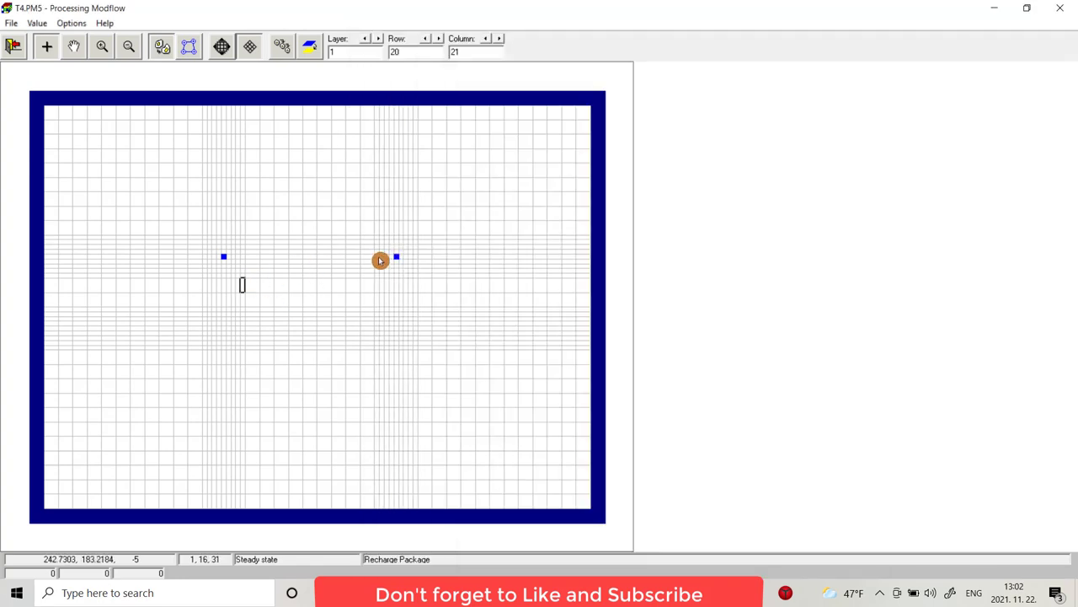
{"action": "left_click", "coordinate": [36, 23]}
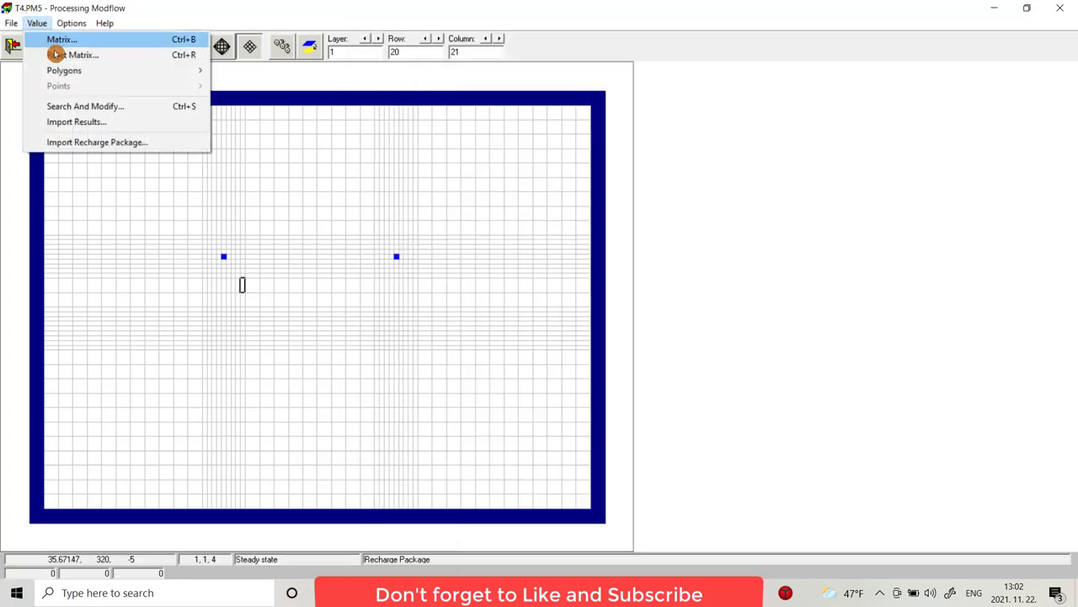
{"action": "left_click", "coordinate": [58, 54]}
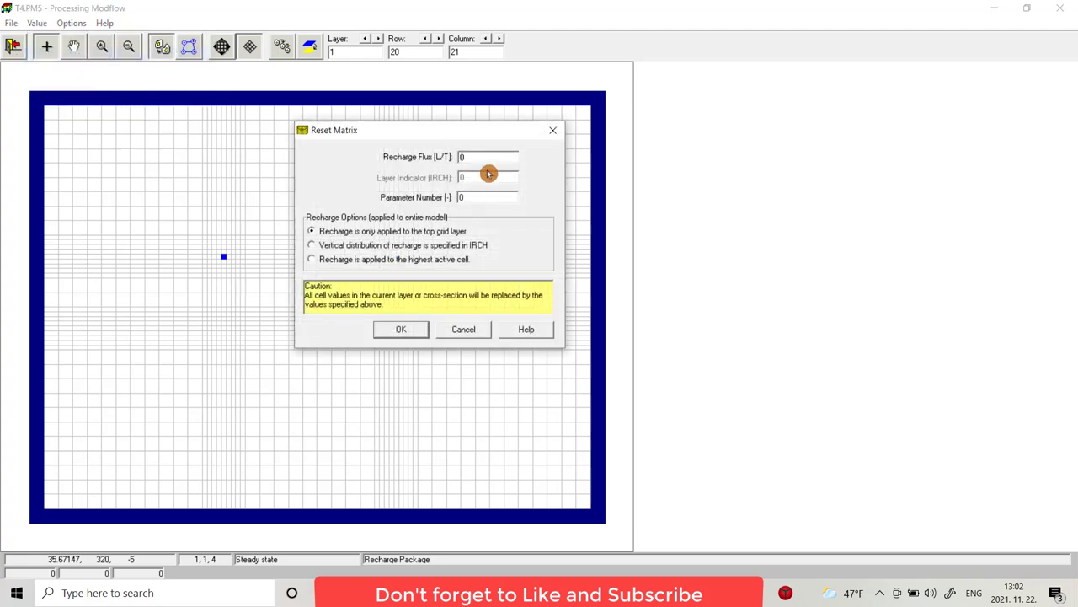
{"action": "type", "text": "8.203"}
{"action": "key", "text": "BackSpace"}
{"action": "type", "text": "e-5"}
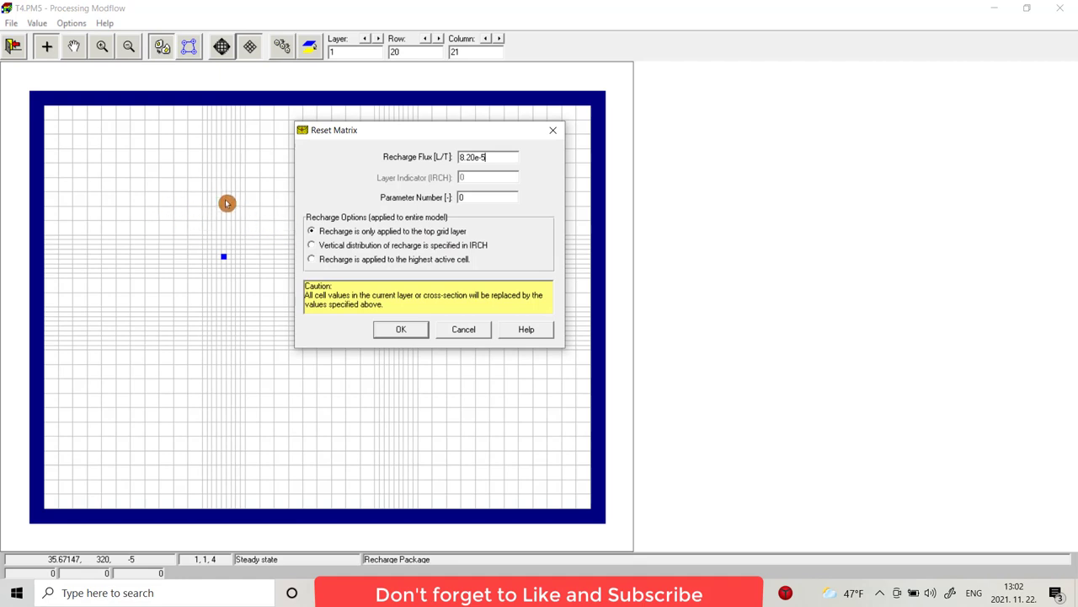
{"action": "left_click", "coordinate": [312, 260]}
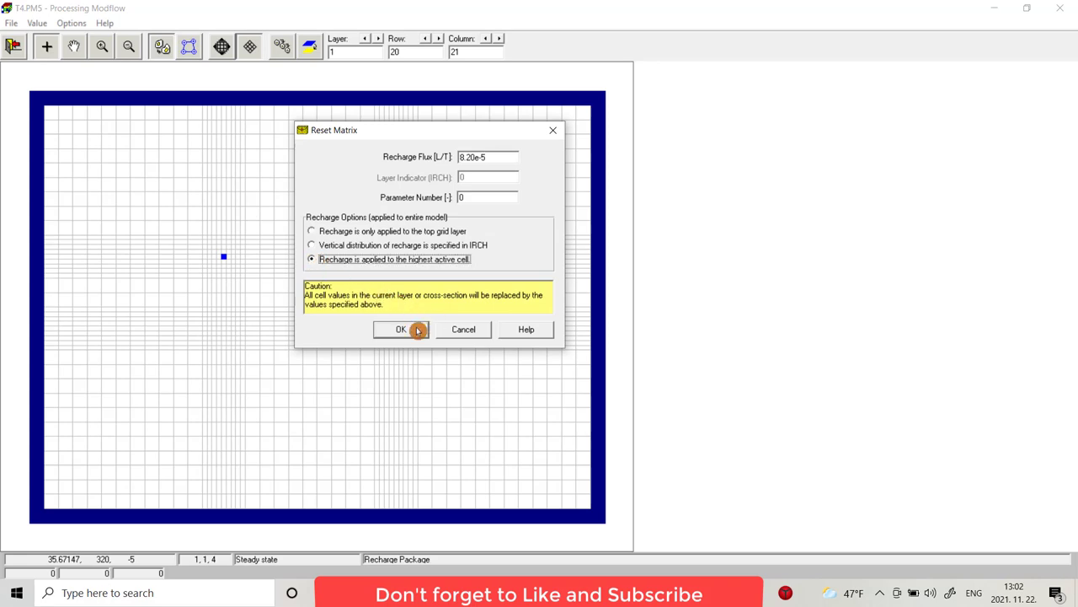
{"action": "left_click", "coordinate": [417, 330]}
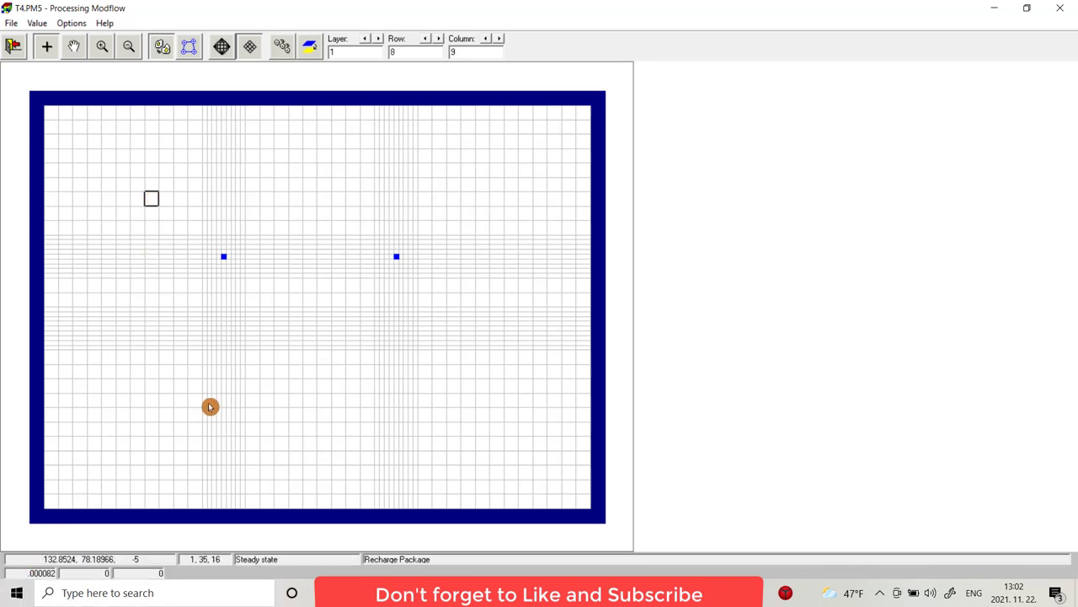
{"action": "left_click", "coordinate": [179, 385]}
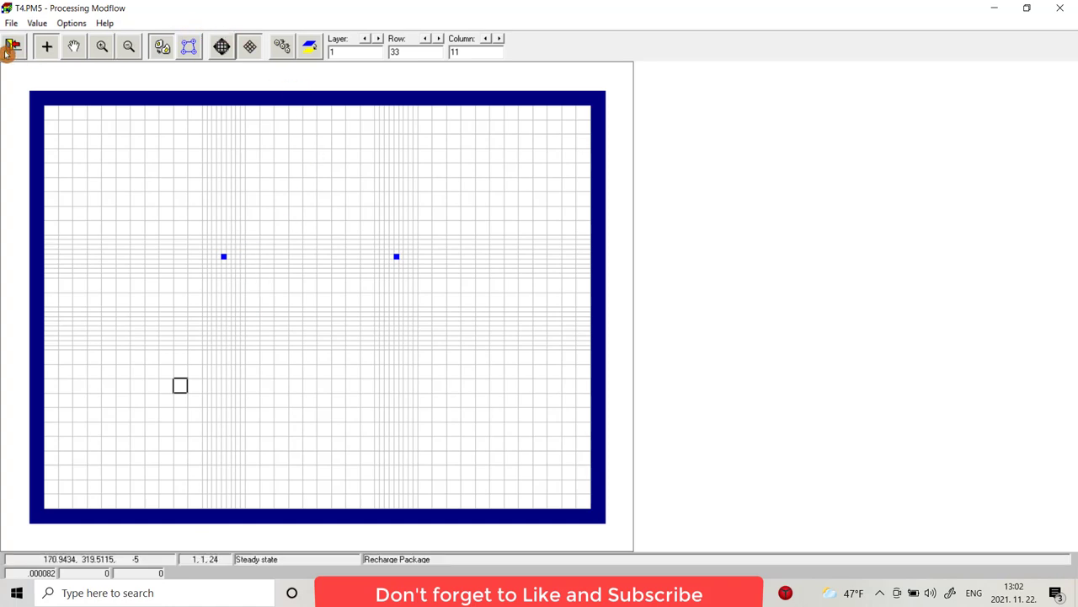
Save the recharge edits and open the Horizontal-Flow Barriers package editor
{"action": "left_click", "coordinate": [7, 51]}
{"action": "left_click", "coordinate": [491, 337]}
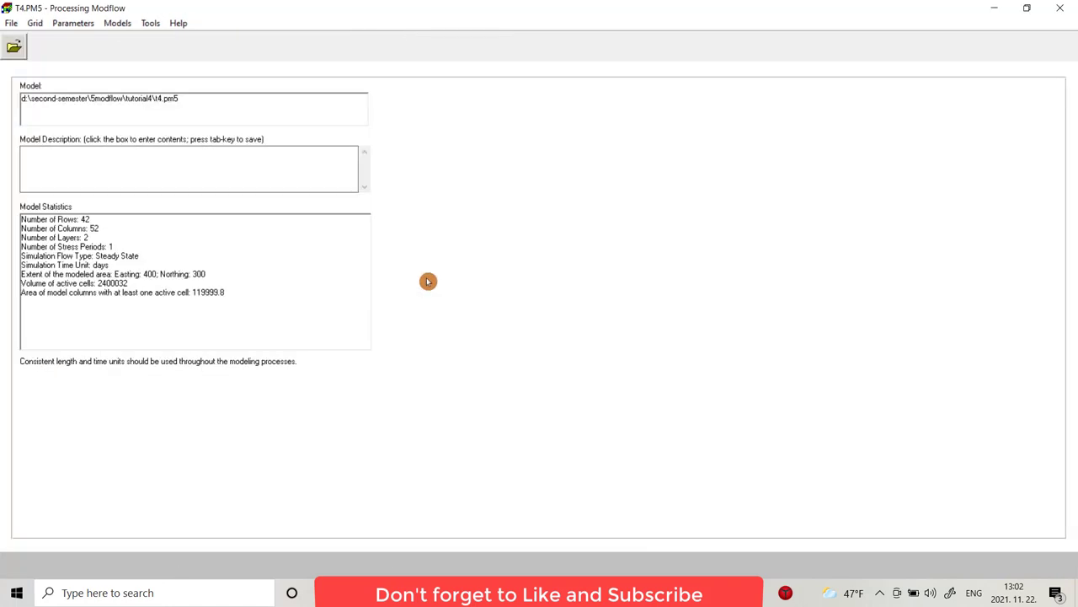
{"action": "left_click", "coordinate": [117, 23]}
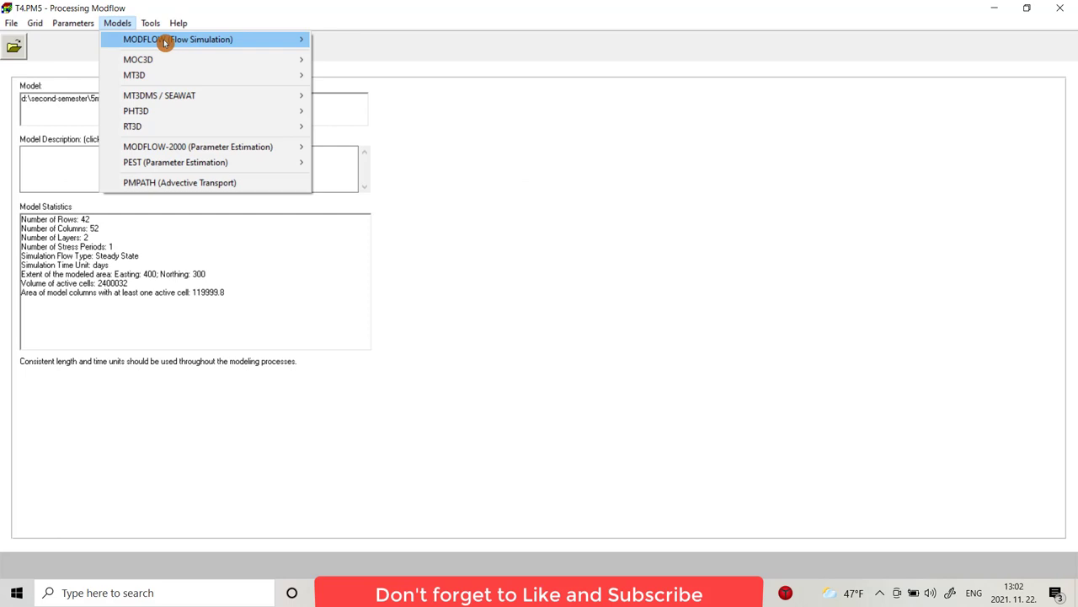
{"action": "mouse_move", "coordinate": [163, 38]}
{"action": "mouse_move", "coordinate": [369, 59]}
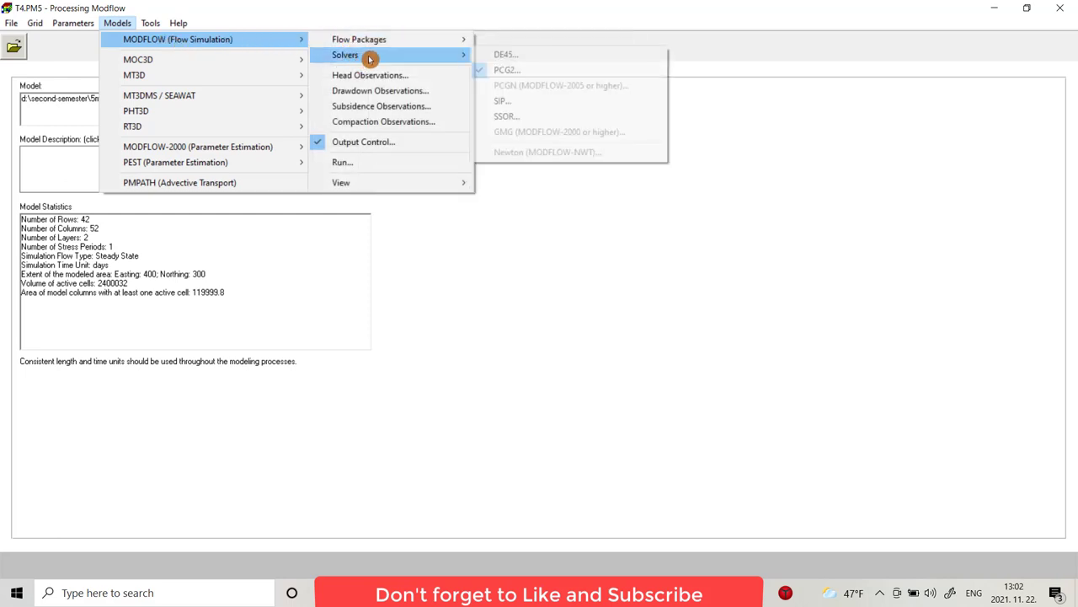
{"action": "mouse_move", "coordinate": [385, 40]}
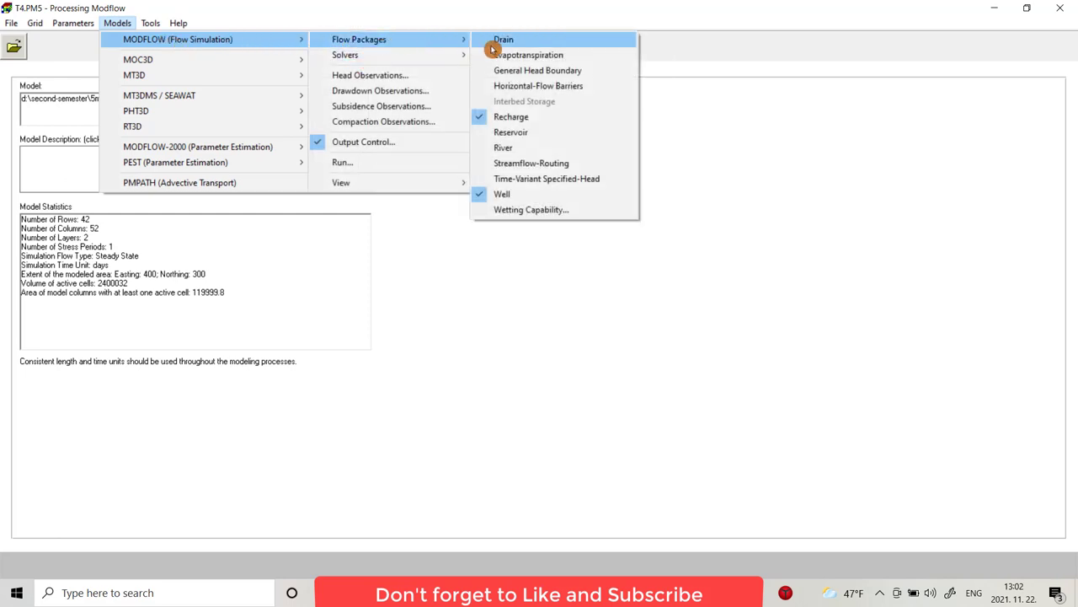
{"action": "left_click", "coordinate": [519, 88]}
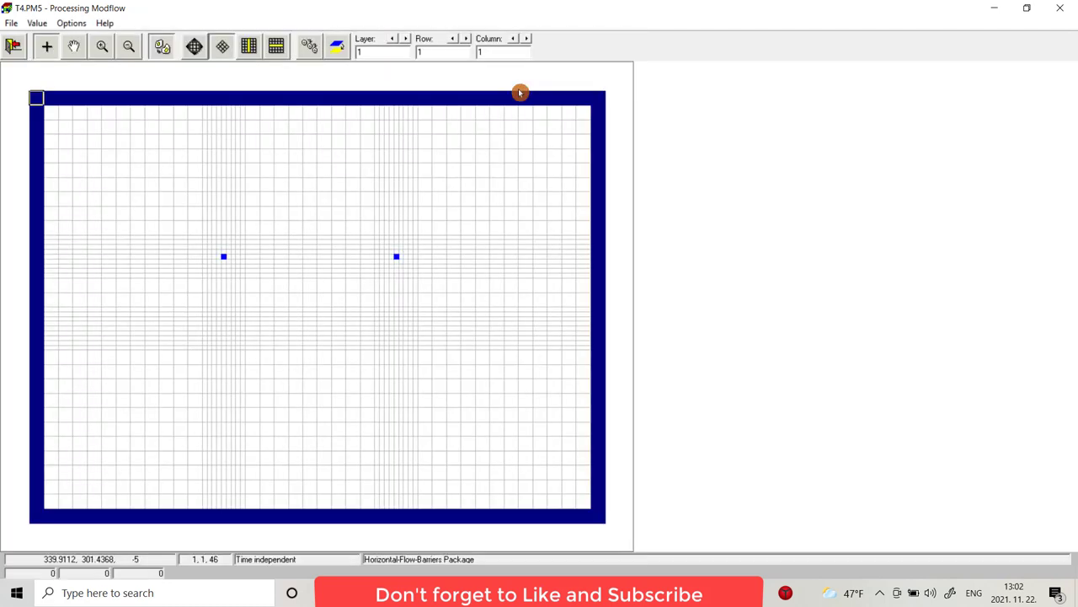
Give the barrier at cell row 27, column 24 conductivity/thickness 0.00001 and direction 1
{"action": "left_click", "coordinate": [282, 337]}
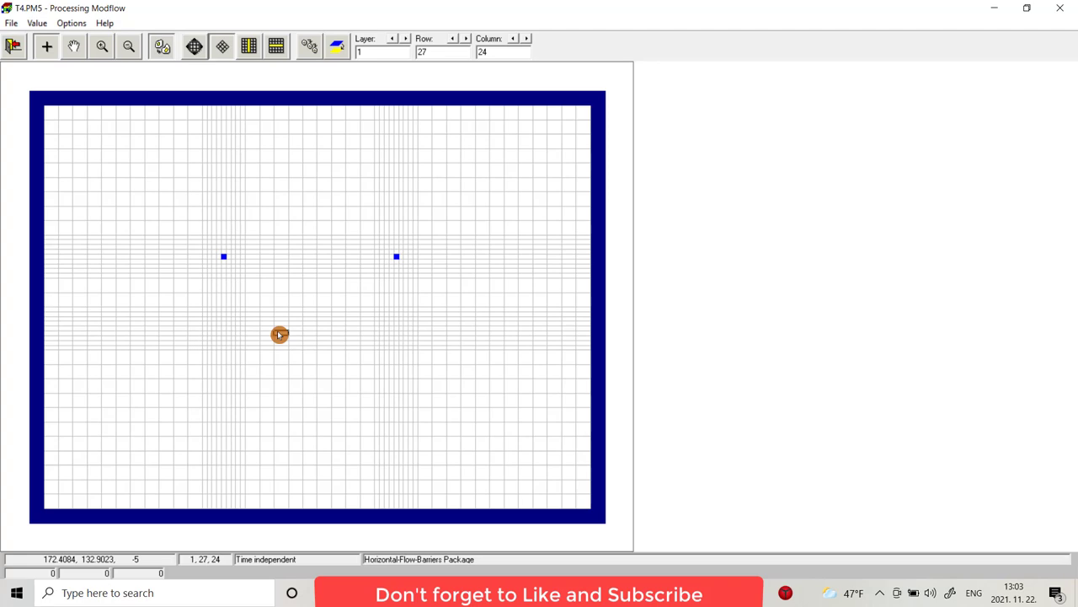
{"action": "left_click", "coordinate": [279, 334]}
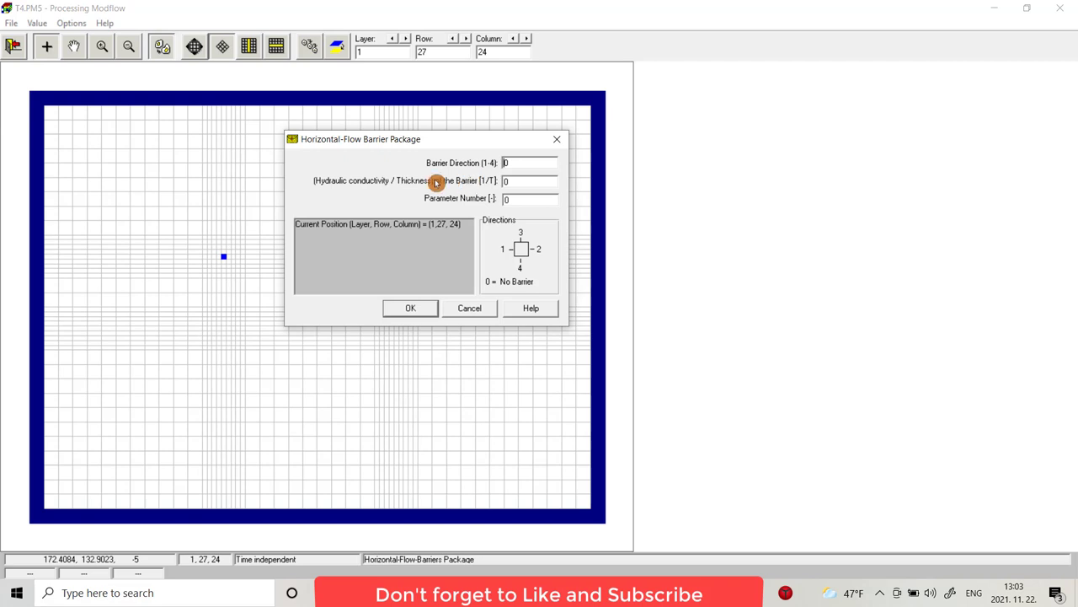
{"action": "double_click", "coordinate": [511, 182]}
{"action": "type", "text": "0.000"}
{"action": "type", "text": "01"}
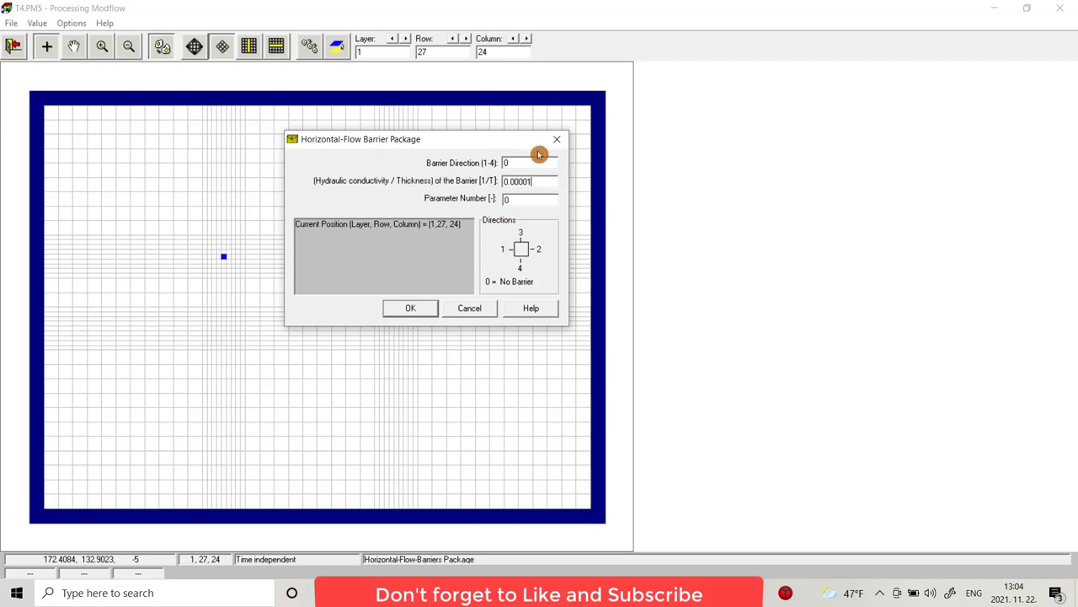
{"action": "left_click_drag", "start_coordinate": [525, 161], "coordinate": [504, 161]}
{"action": "type", "text": "1"}
{"action": "left_click", "coordinate": [406, 312]}
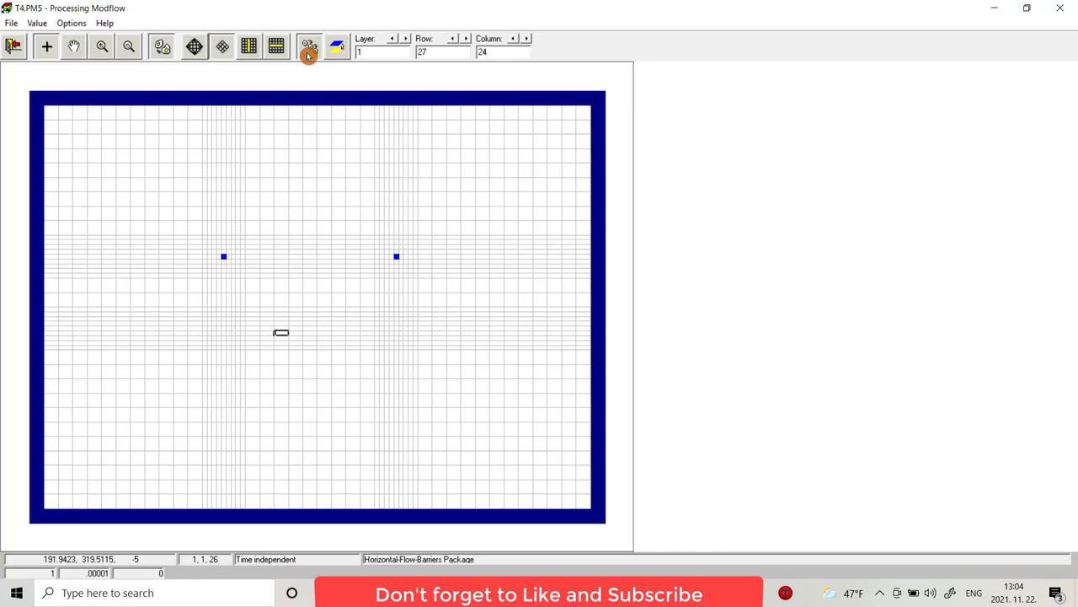
Extend the barrier up column 24 to row 7 and set the corner cell's direction to 4
{"action": "key", "text": "Up"}
{"action": "key", "text": "Up"}
{"action": "key", "text": "Up"}
{"action": "key", "text": "Up"}
{"action": "key", "text": "Up"}
{"action": "key", "text": "Up"}
{"action": "key", "text": "Up"}
{"action": "key", "text": "Up"}
{"action": "key", "text": "Up"}
{"action": "key", "text": "Up"}
{"action": "key", "text": "Up"}
{"action": "key", "text": "Up"}
{"action": "key", "text": "Up"}
{"action": "key", "text": "Up"}
{"action": "key", "text": "Up"}
{"action": "key", "text": "Up"}
{"action": "key", "text": "Up"}
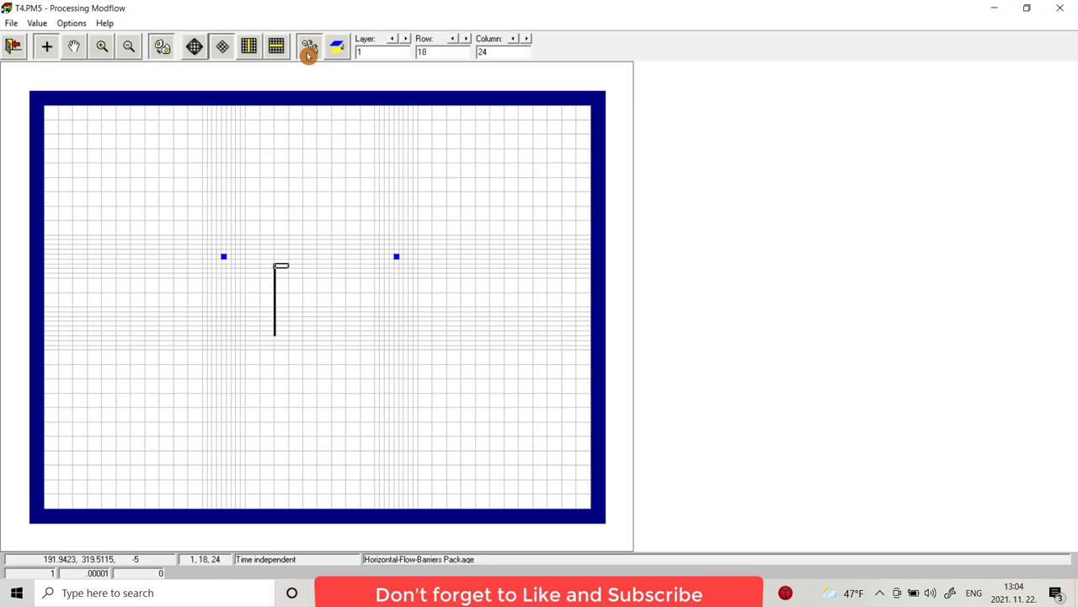
{"action": "key", "text": "Up"}
{"action": "key", "text": "Up"}
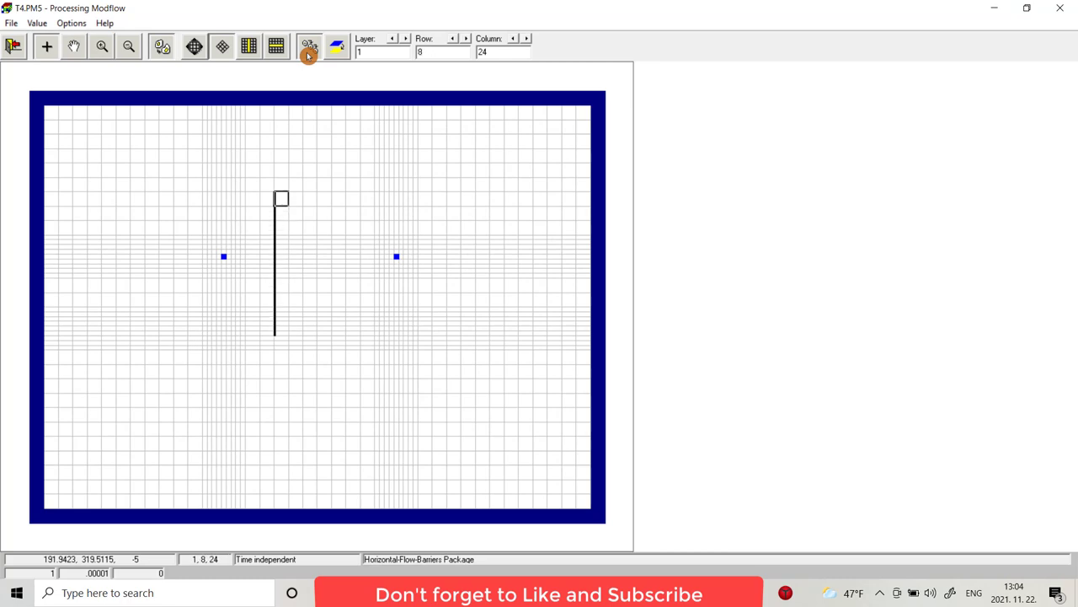
{"action": "left_click", "coordinate": [282, 184]}
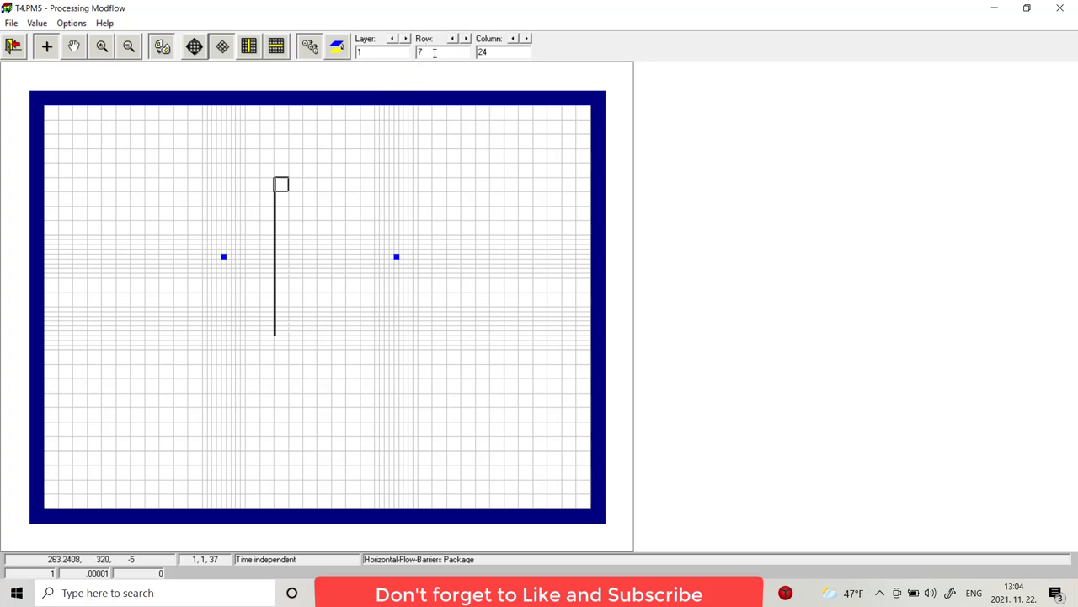
{"action": "right_click", "coordinate": [282, 187]}
{"action": "left_click", "coordinate": [512, 180]}
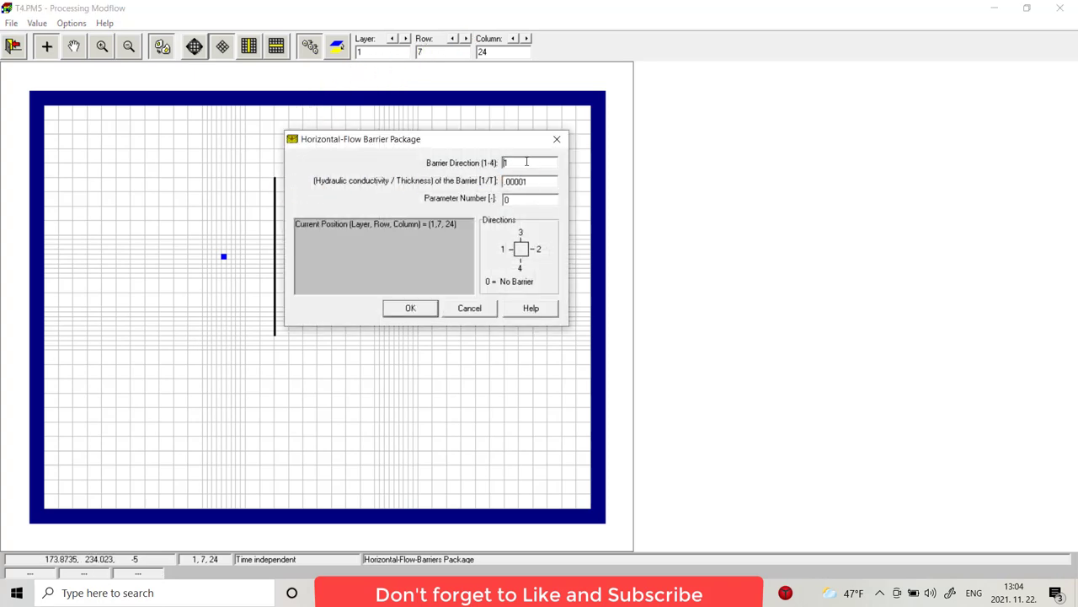
{"action": "double_click", "coordinate": [504, 160]}
{"action": "left_click", "coordinate": [498, 150]}
{"action": "left_click", "coordinate": [410, 307]}
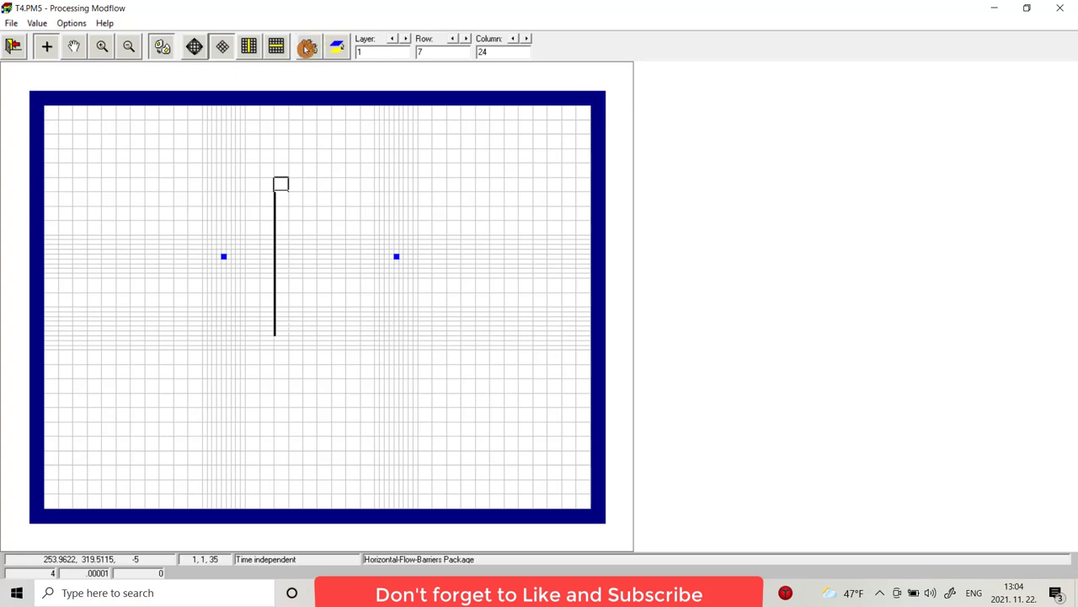
Clean up the corner segment and run the barrier right along row 7
{"action": "left_click", "coordinate": [282, 190]}
{"action": "left_click", "coordinate": [281, 184]}
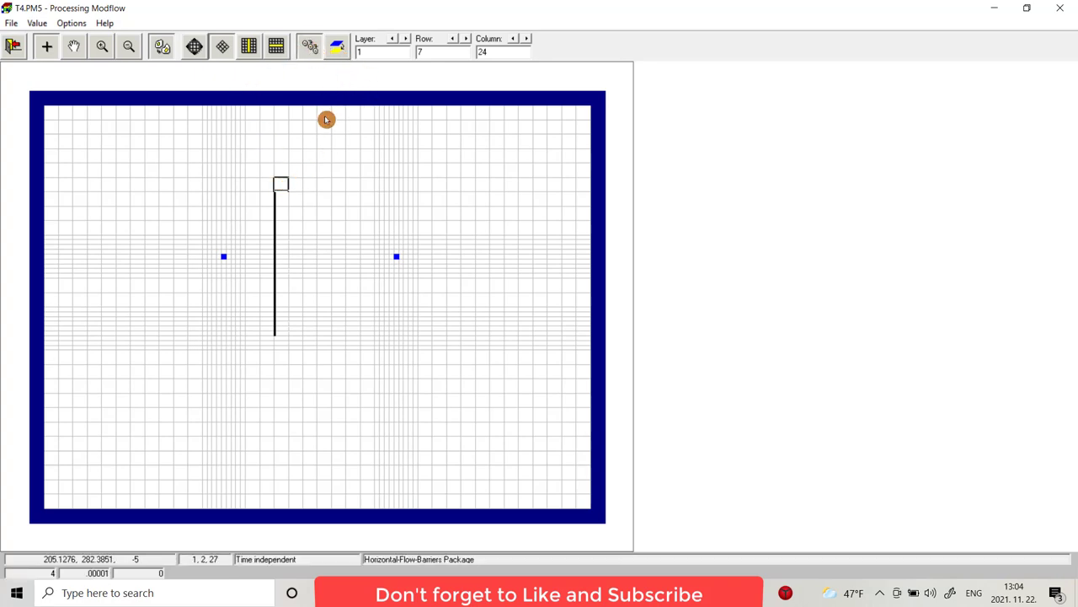
{"action": "key", "text": "Right"}
{"action": "key", "text": "Right"}
{"action": "key", "text": "Right"}
{"action": "key", "text": "Right"}
{"action": "key", "text": "Right"}
{"action": "key", "text": "Right"}
{"action": "key", "text": "Right"}
{"action": "key", "text": "Right"}
{"action": "key", "text": "Right"}
{"action": "key", "text": "Right"}
{"action": "key", "text": "Right"}
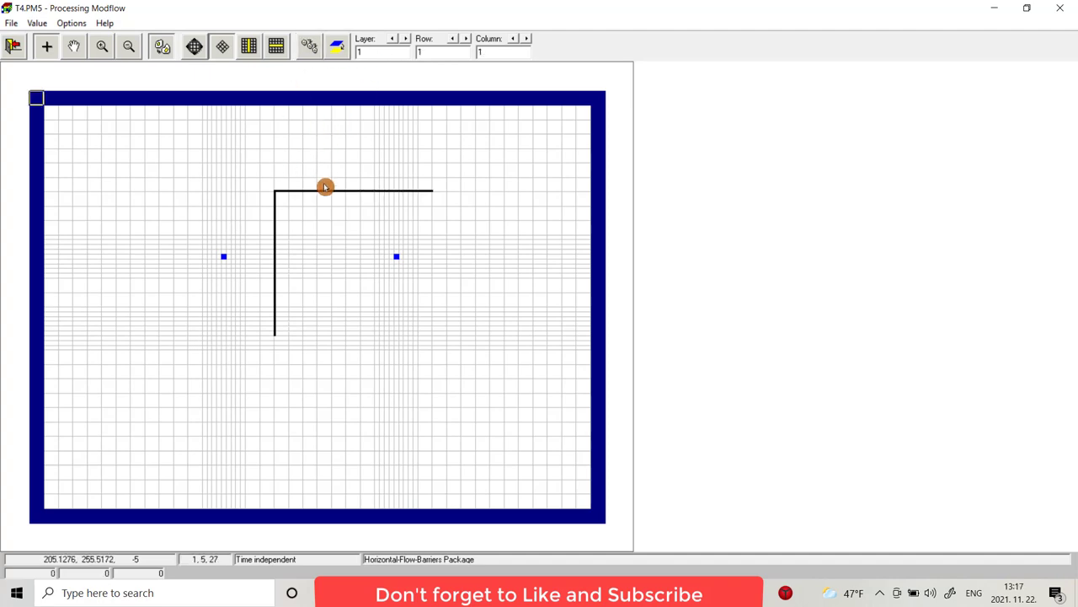
Compare layers 1 and 2 for barriers, toggling copying data between layers
{"action": "left_click", "coordinate": [405, 39]}
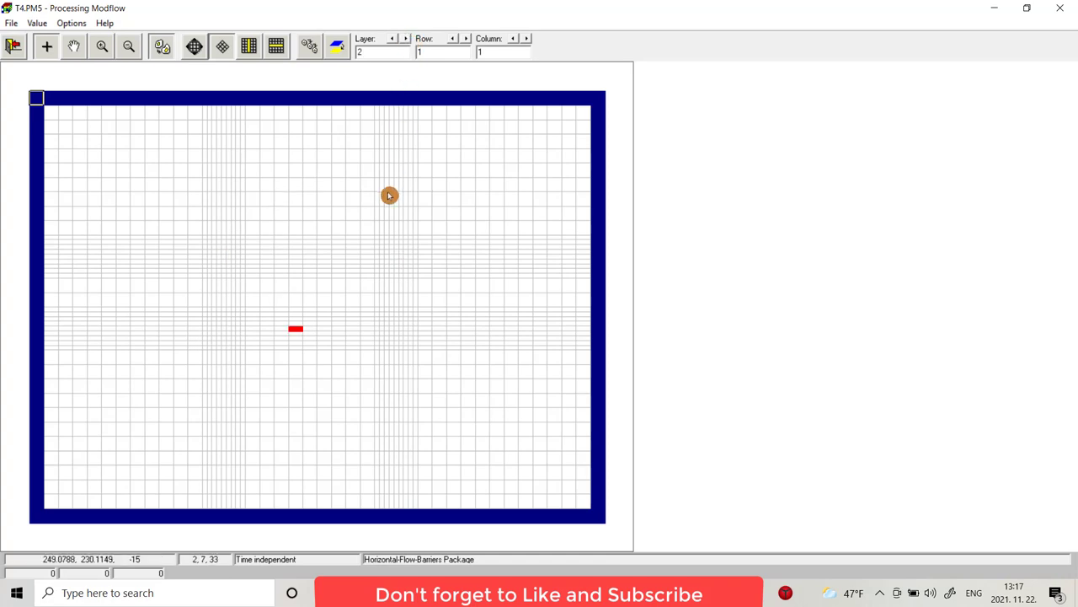
{"action": "left_click", "coordinate": [392, 39]}
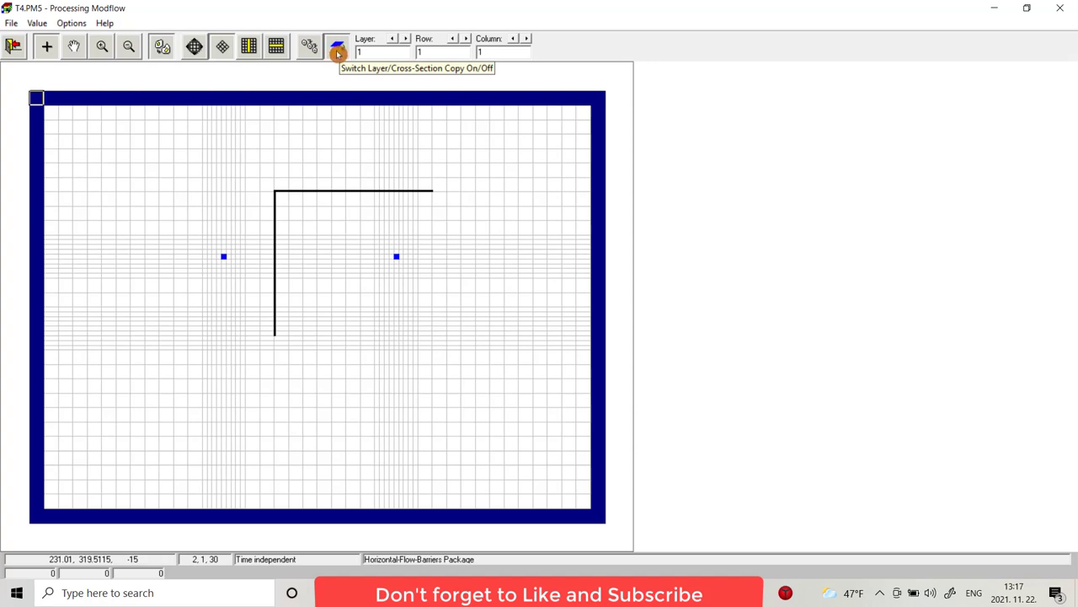
{"action": "left_click", "coordinate": [336, 52]}
{"action": "left_click", "coordinate": [406, 39]}
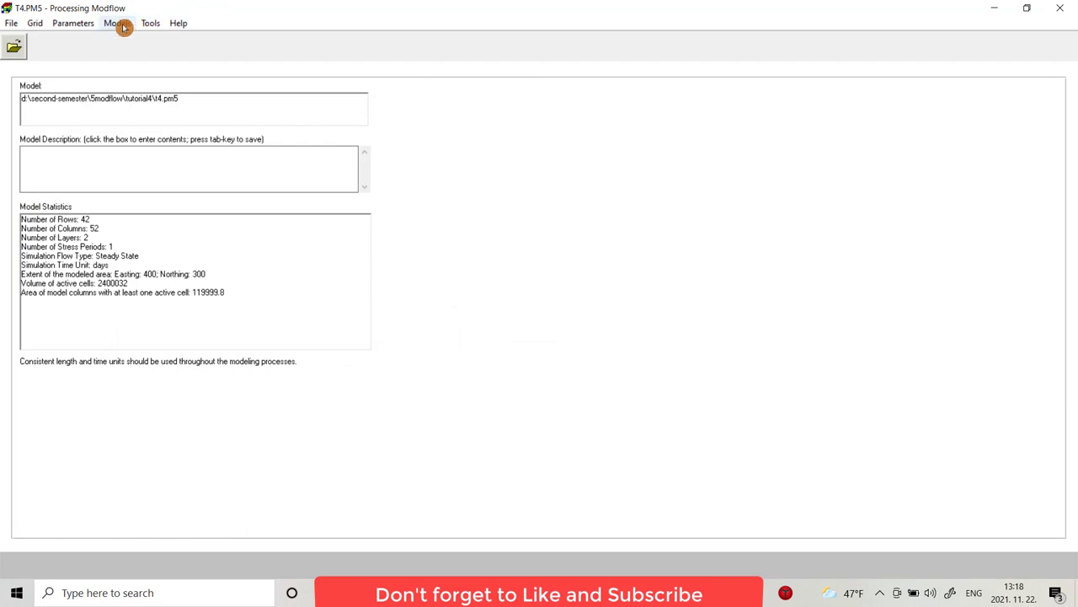
Run MODFLOW with model data checking and all input files regenerated
{"action": "left_click", "coordinate": [123, 24]}
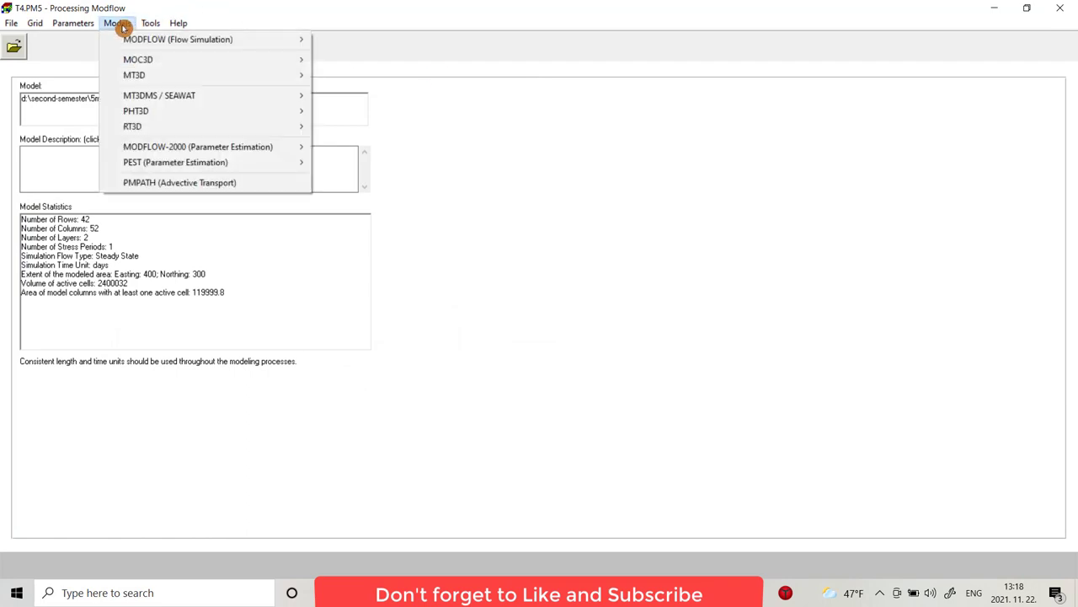
{"action": "mouse_move", "coordinate": [157, 39]}
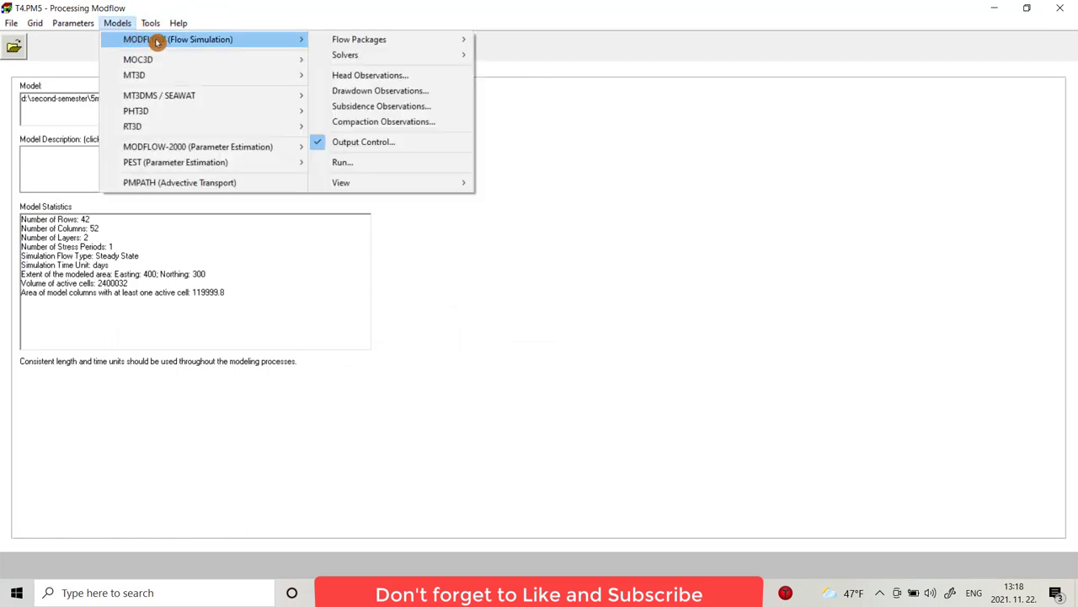
{"action": "left_click", "coordinate": [351, 164]}
{"action": "left_click", "coordinate": [394, 389]}
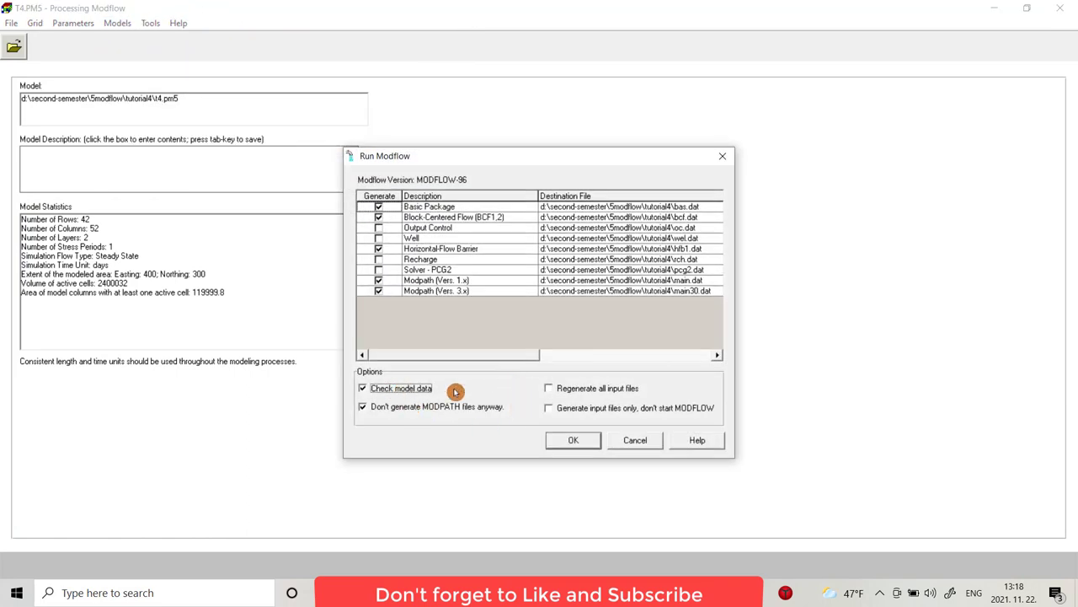
{"action": "left_click", "coordinate": [562, 390]}
{"action": "left_click", "coordinate": [574, 438]}
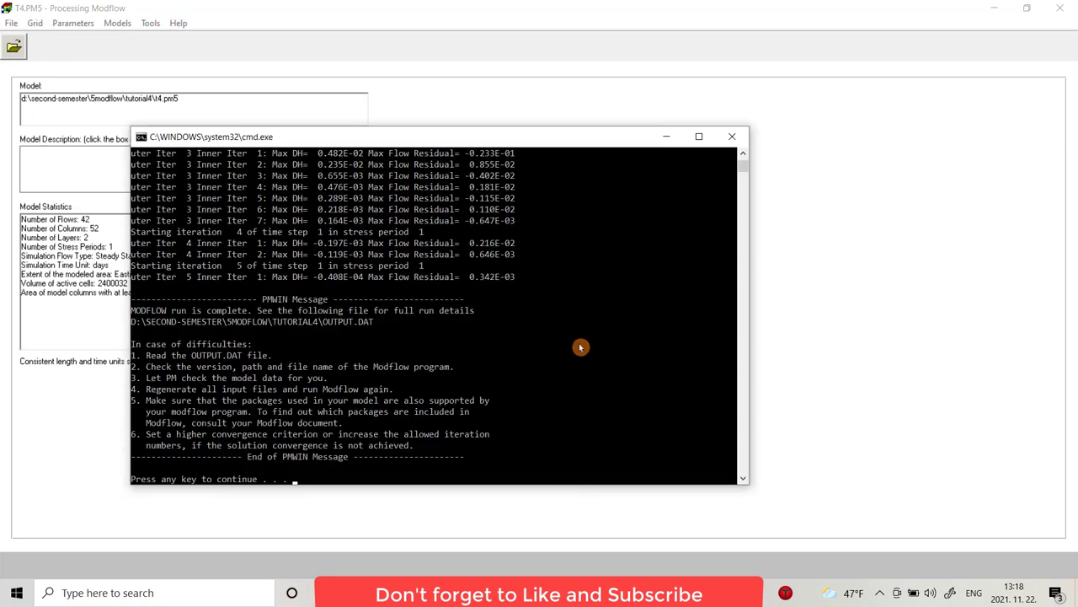
{"action": "left_click", "coordinate": [748, 139]}
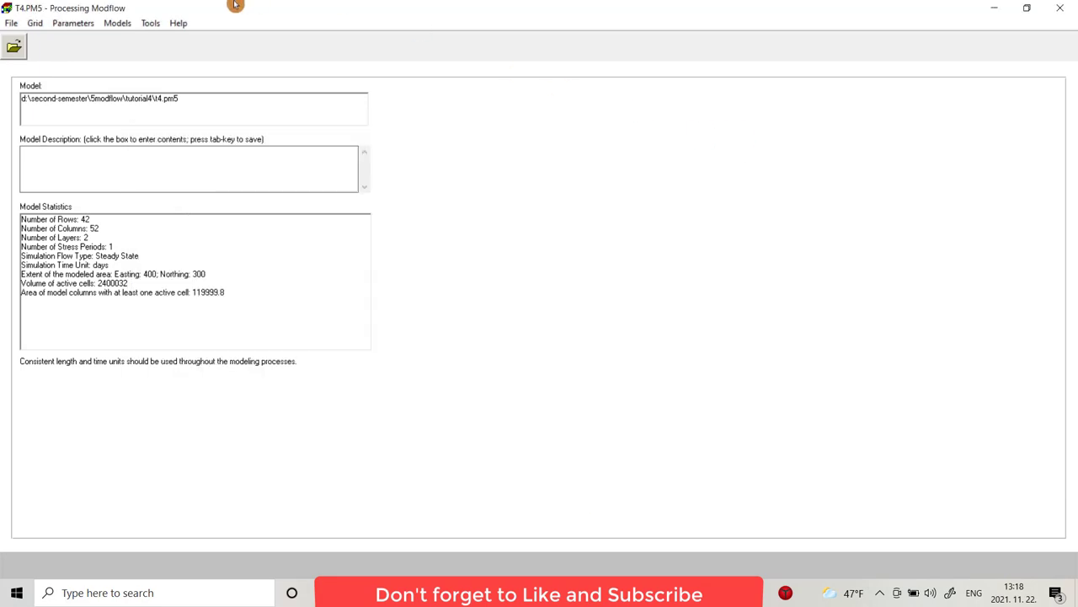
{"action": "left_click", "coordinate": [126, 24]}
Launch PMPATH and begin adding particles at the left well cell
{"action": "left_click", "coordinate": [157, 182]}
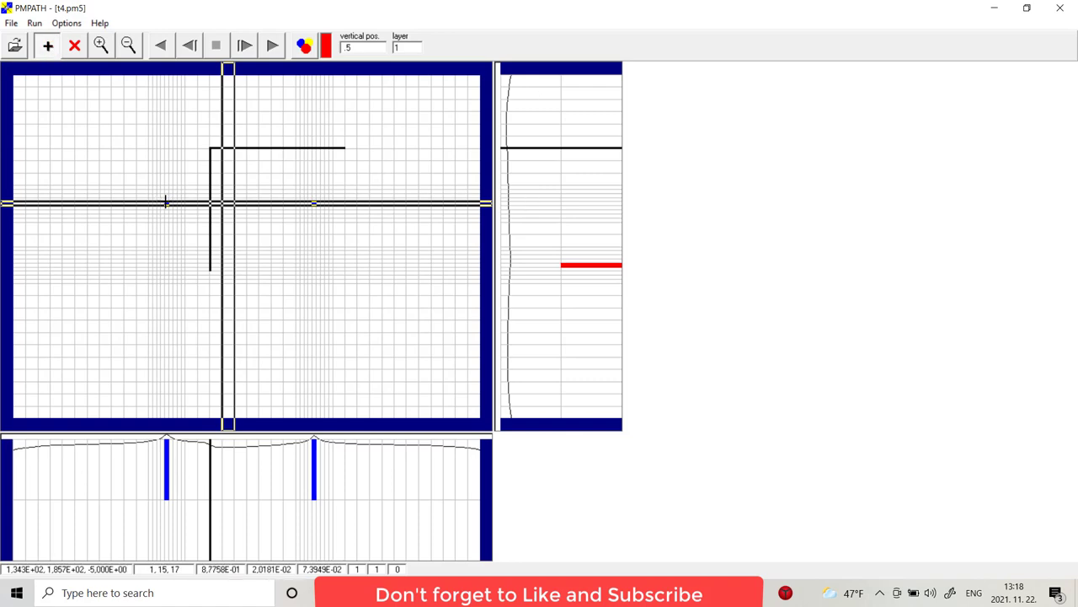
{"action": "left_click", "coordinate": [168, 204]}
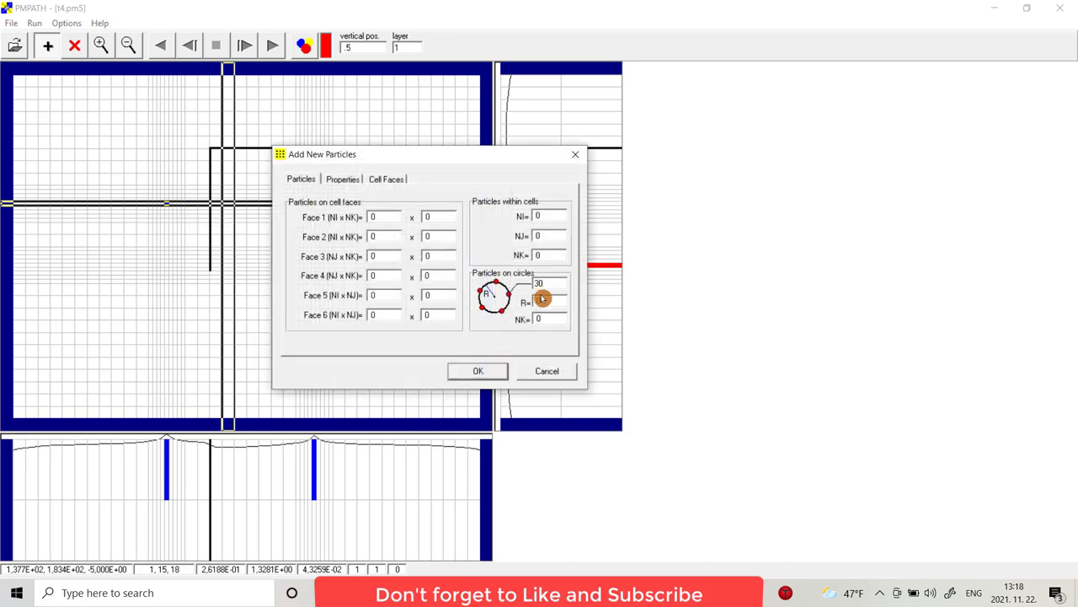
Place circles of 30 particles, radius 1.5, 3 vertical levels around the left and right wells
{"action": "double_click", "coordinate": [539, 301]}
{"action": "double_click", "coordinate": [538, 317]}
{"action": "type", "text": "3"}
{"action": "left_click", "coordinate": [488, 374]}
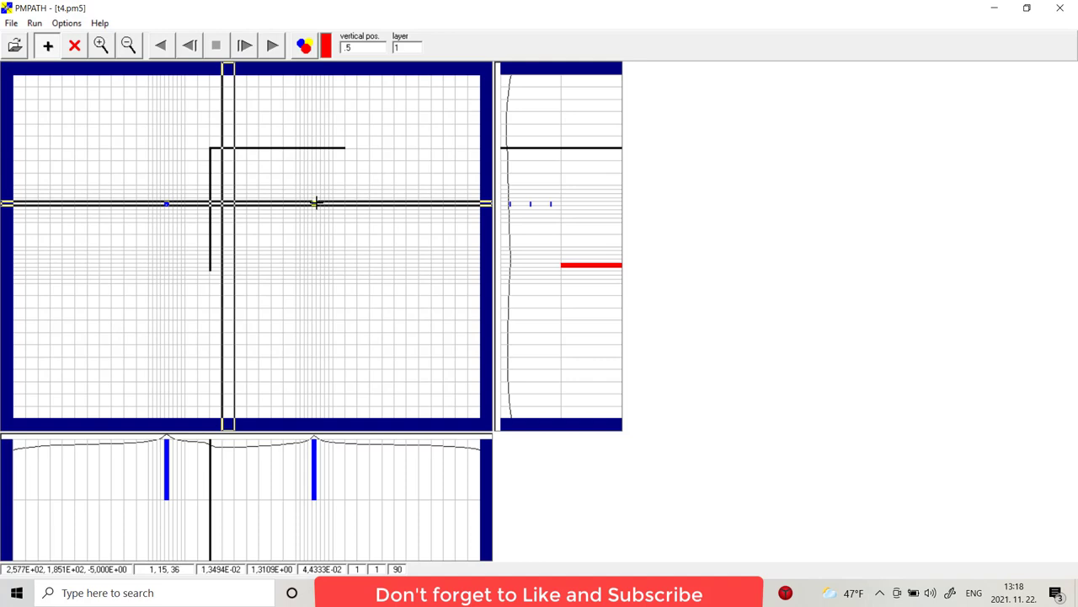
{"action": "left_click", "coordinate": [316, 203]}
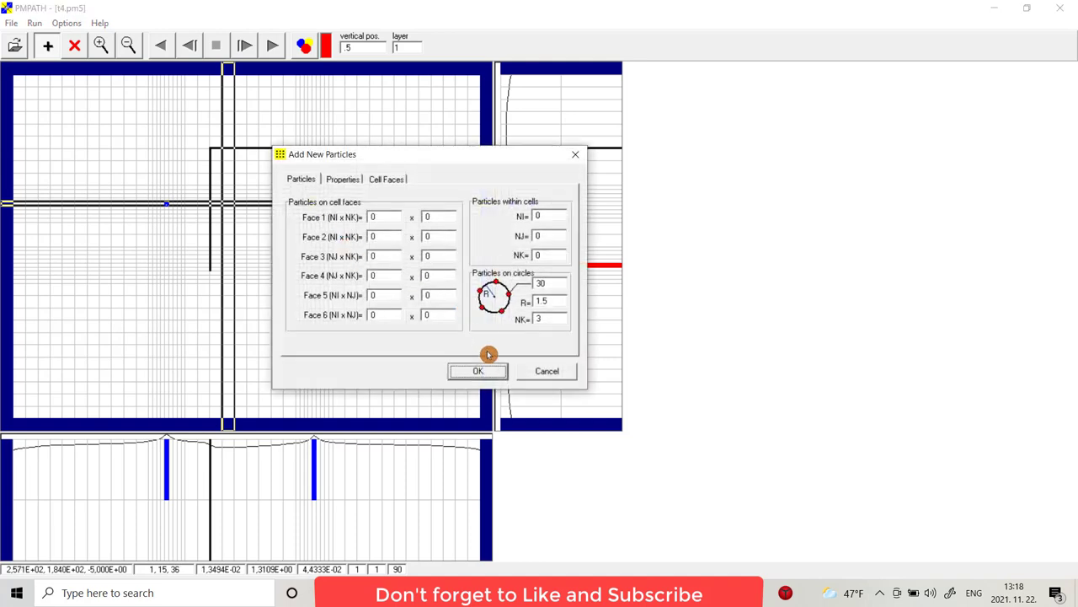
{"action": "left_click", "coordinate": [477, 370]}
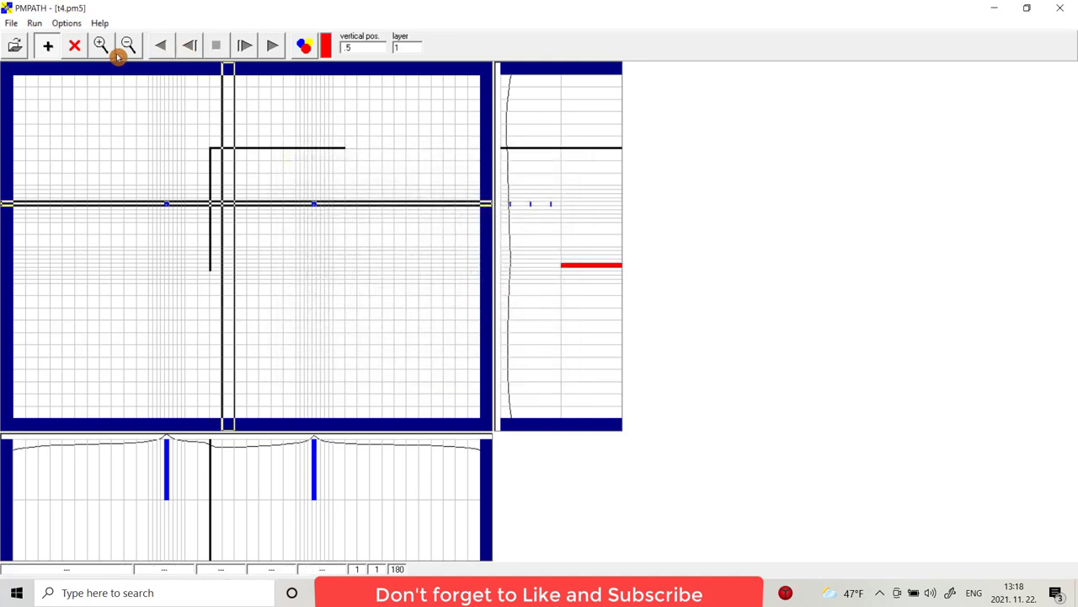
Zoom into the red cell on layer 2 and add a particle circle there, totalling 270 particles
{"action": "left_click", "coordinate": [102, 46]}
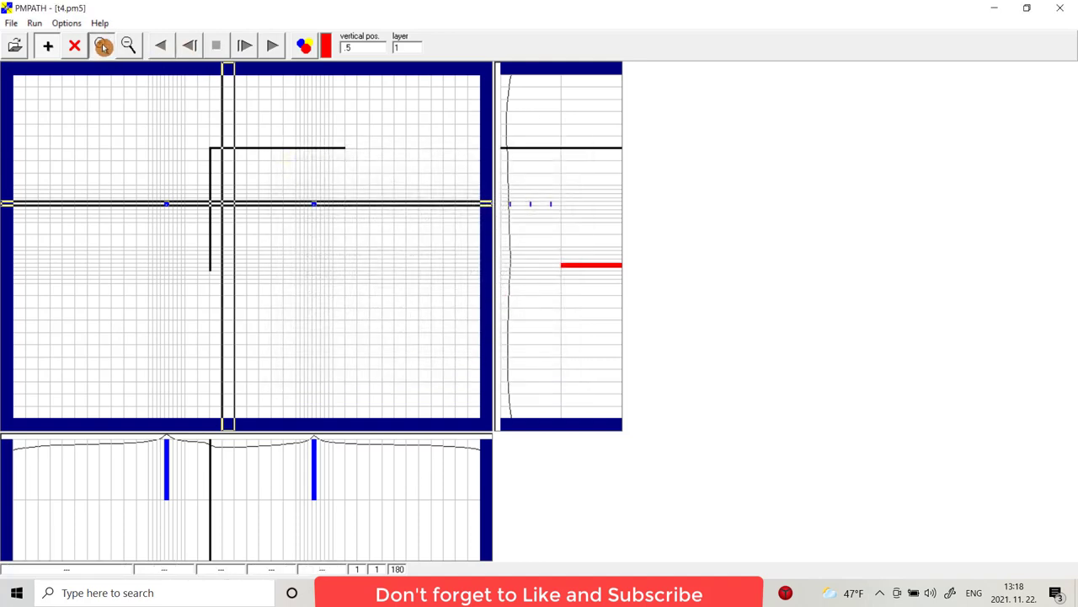
{"action": "double_click", "coordinate": [396, 47]}
{"action": "type", "text": "2"}
{"action": "key", "text": "Return"}
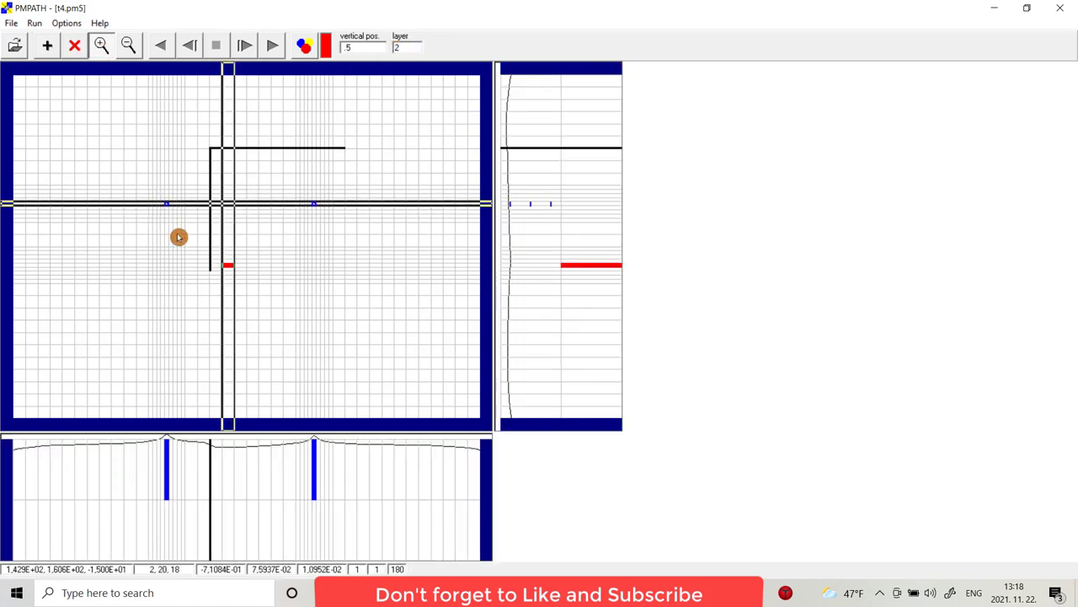
{"action": "left_click_drag", "start_coordinate": [208, 257], "coordinate": [251, 284]}
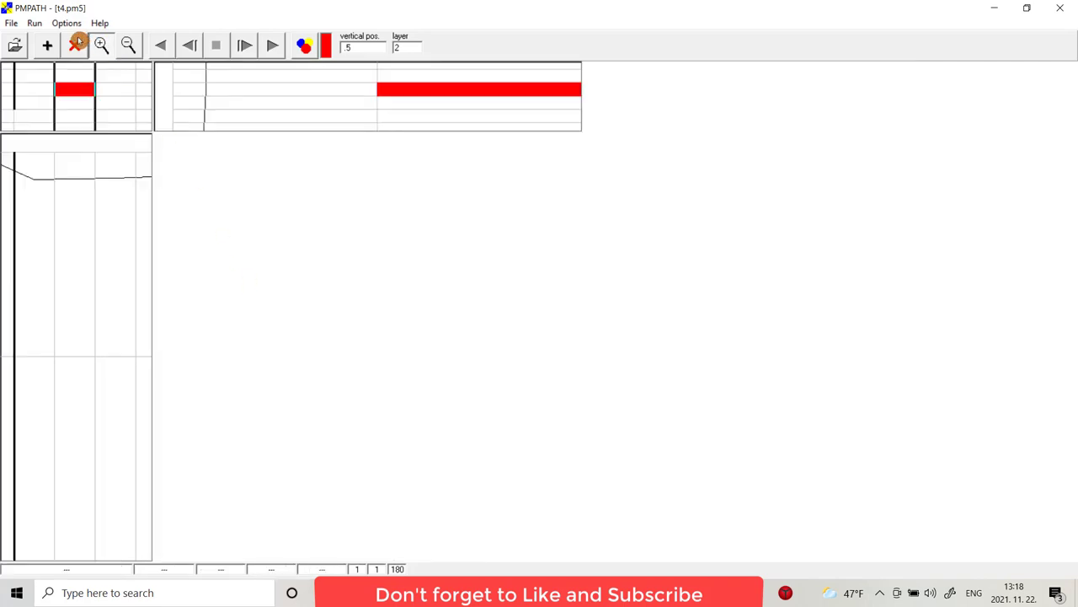
{"action": "left_click", "coordinate": [48, 46]}
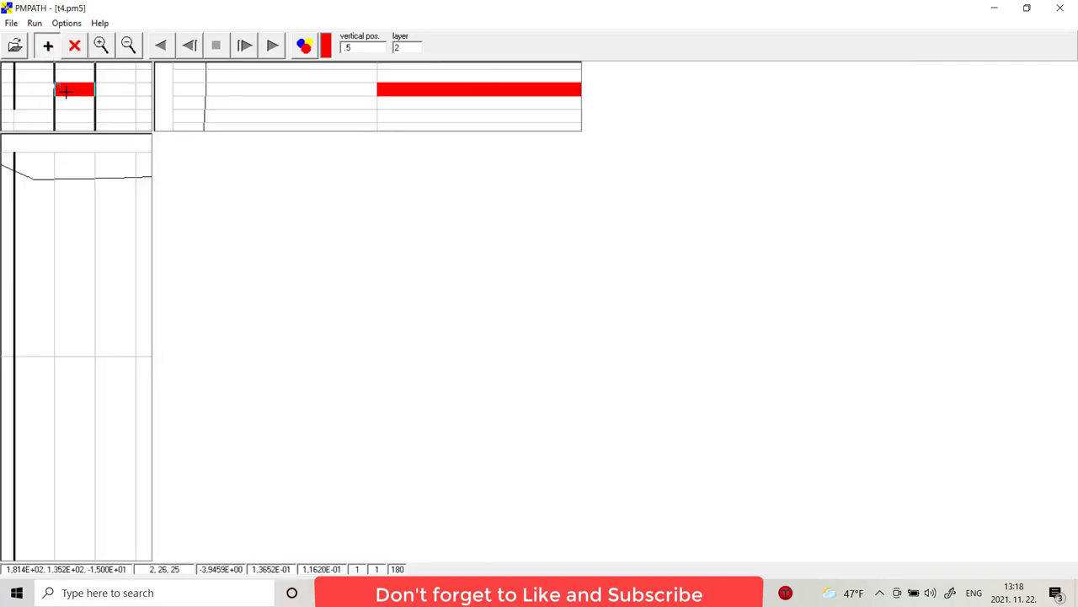
{"action": "left_click", "coordinate": [95, 89]}
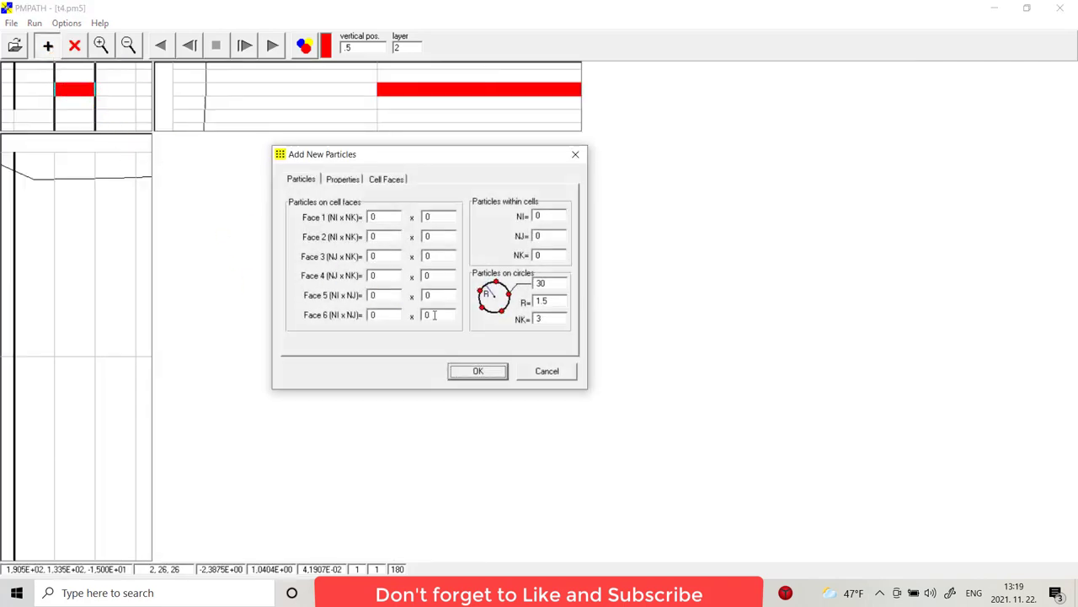
{"action": "left_click", "coordinate": [476, 370]}
{"action": "left_click", "coordinate": [129, 47]}
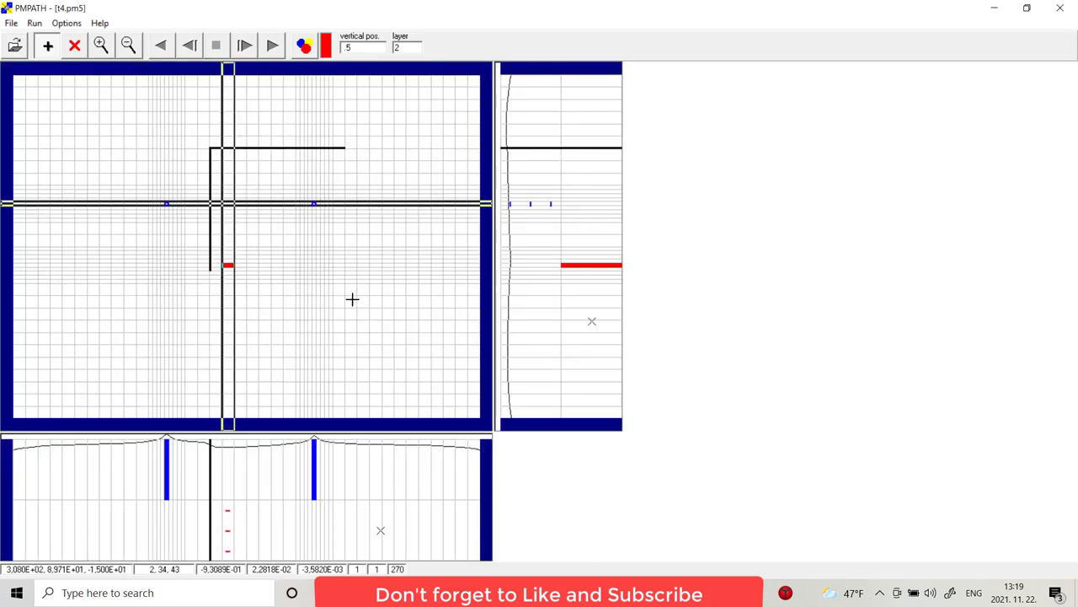
{"action": "left_click", "coordinate": [67, 22]}
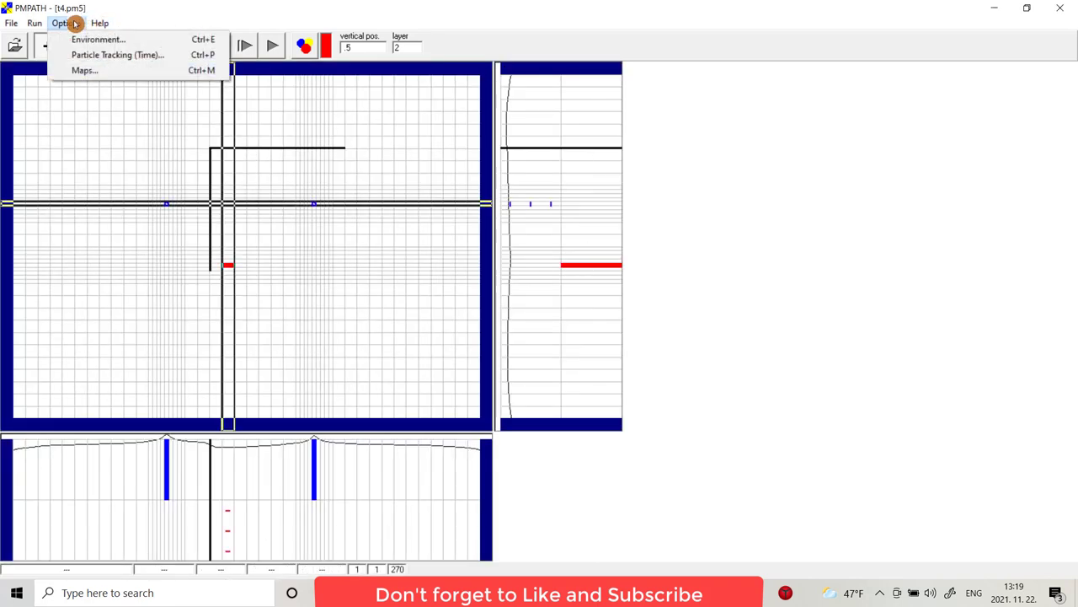
{"action": "left_click", "coordinate": [93, 38]}
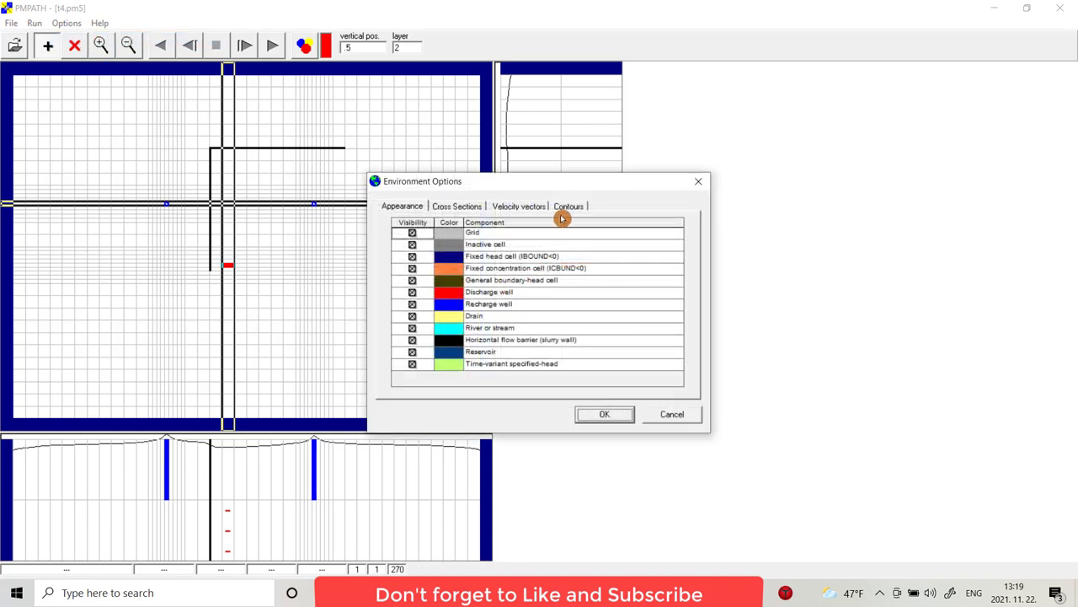
{"action": "left_click", "coordinate": [573, 208]}
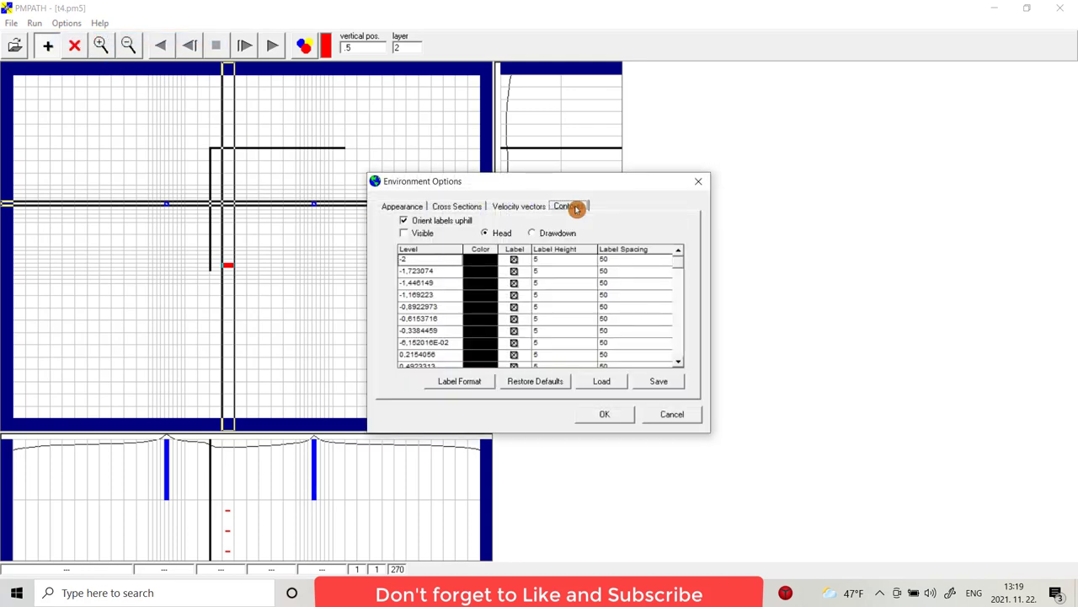
{"action": "left_click", "coordinate": [455, 208]}
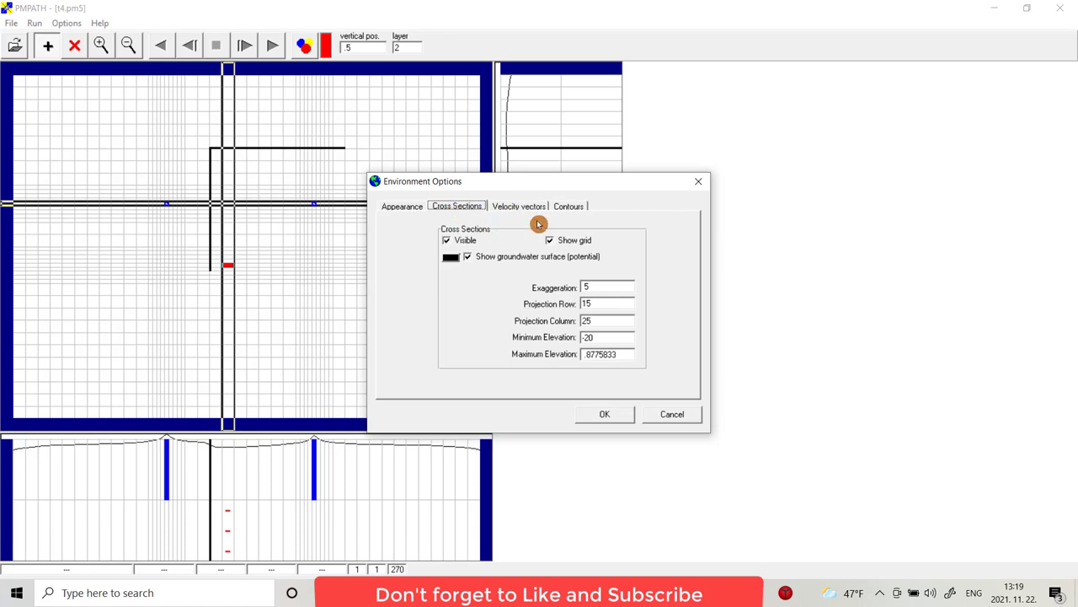
{"action": "left_click", "coordinate": [699, 181]}
Set Particle Tracking (Time) pathline colours by layer: blue for layer 1, red for layer 2
{"action": "left_click", "coordinate": [66, 23]}
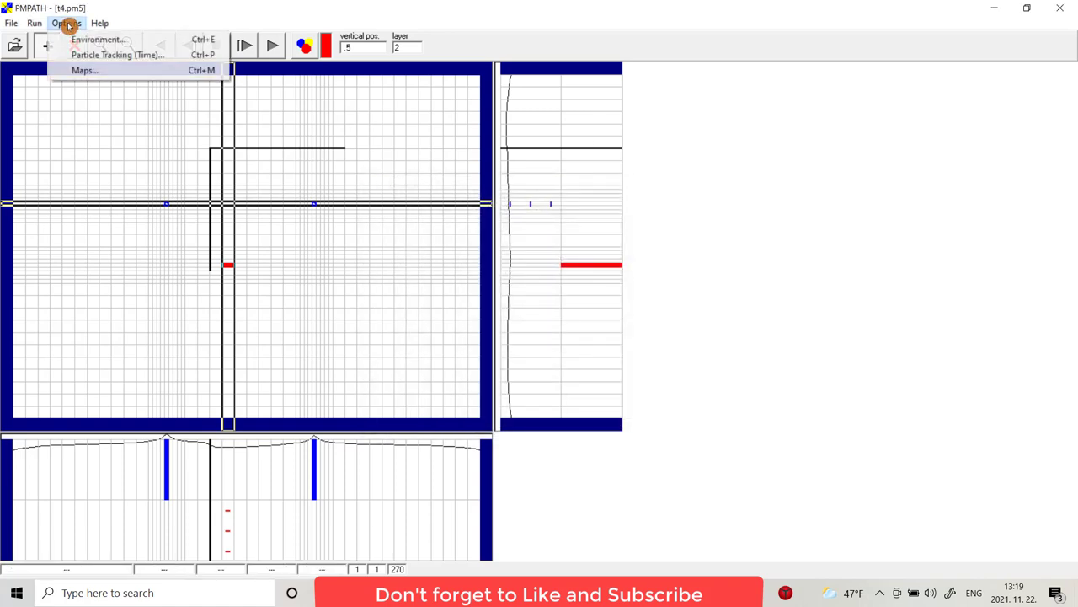
{"action": "left_click", "coordinate": [79, 54]}
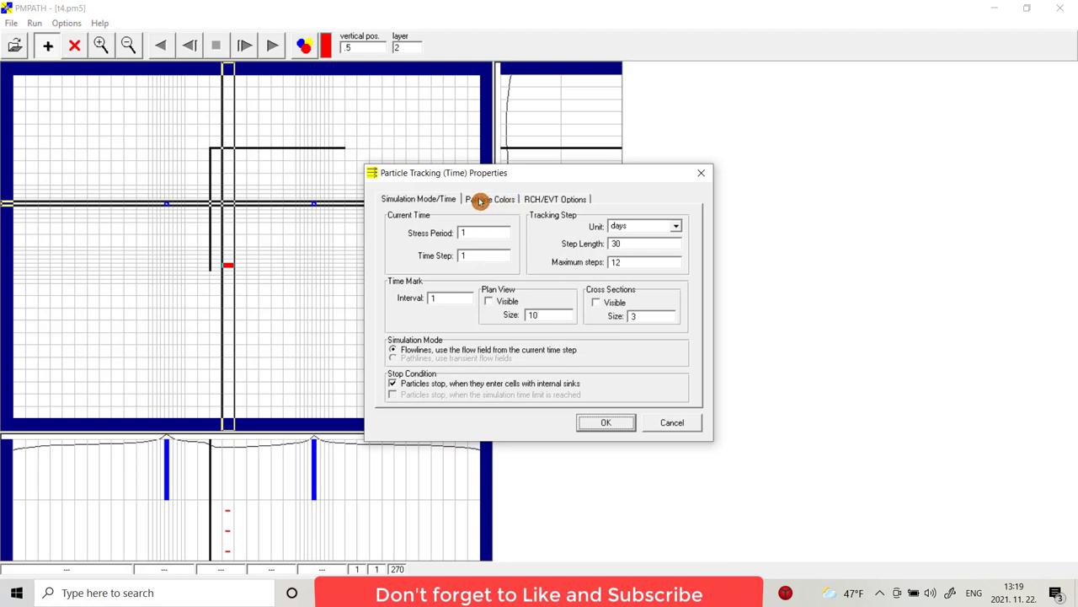
{"action": "left_click", "coordinate": [635, 261]}
{"action": "left_click", "coordinate": [485, 202]}
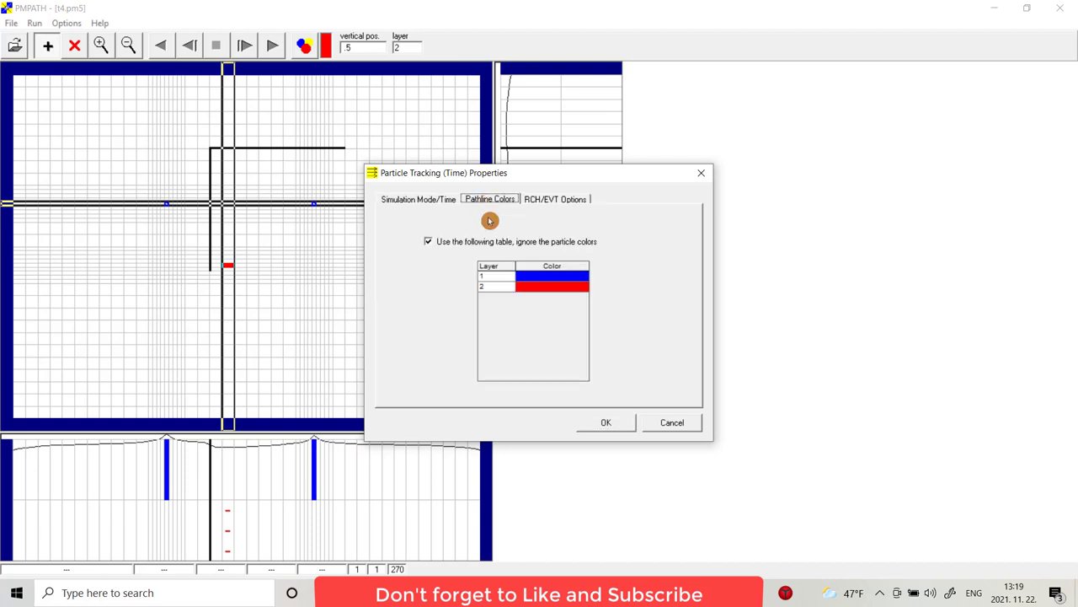
{"action": "left_click", "coordinate": [547, 281]}
{"action": "left_click", "coordinate": [600, 423]}
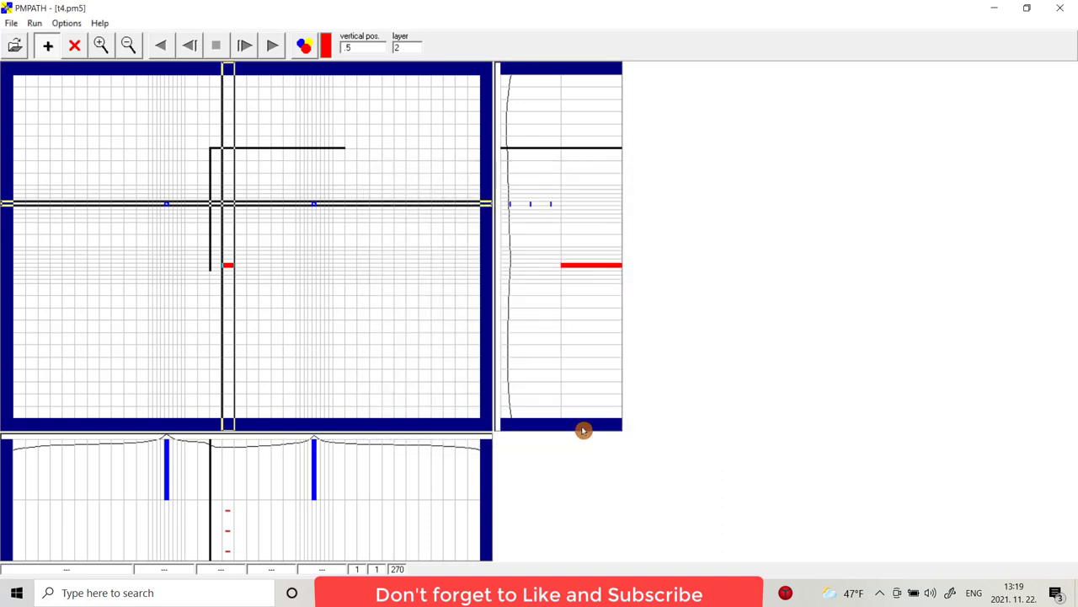
Run forward particle tracking repeatedly to extend the pathlines from both wells
{"action": "left_click", "coordinate": [277, 47]}
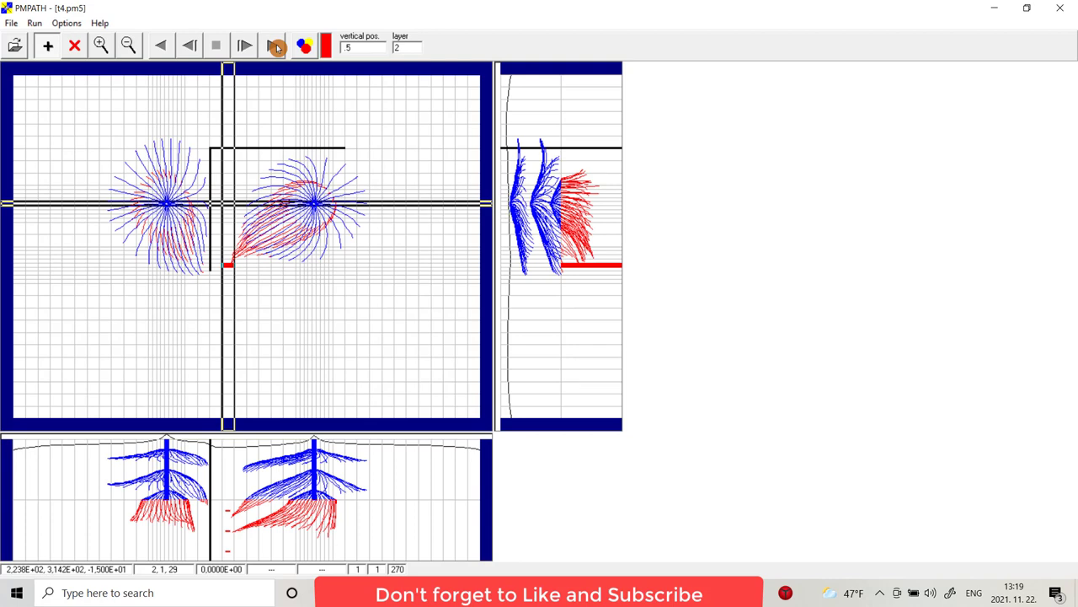
{"action": "left_click", "coordinate": [278, 48]}
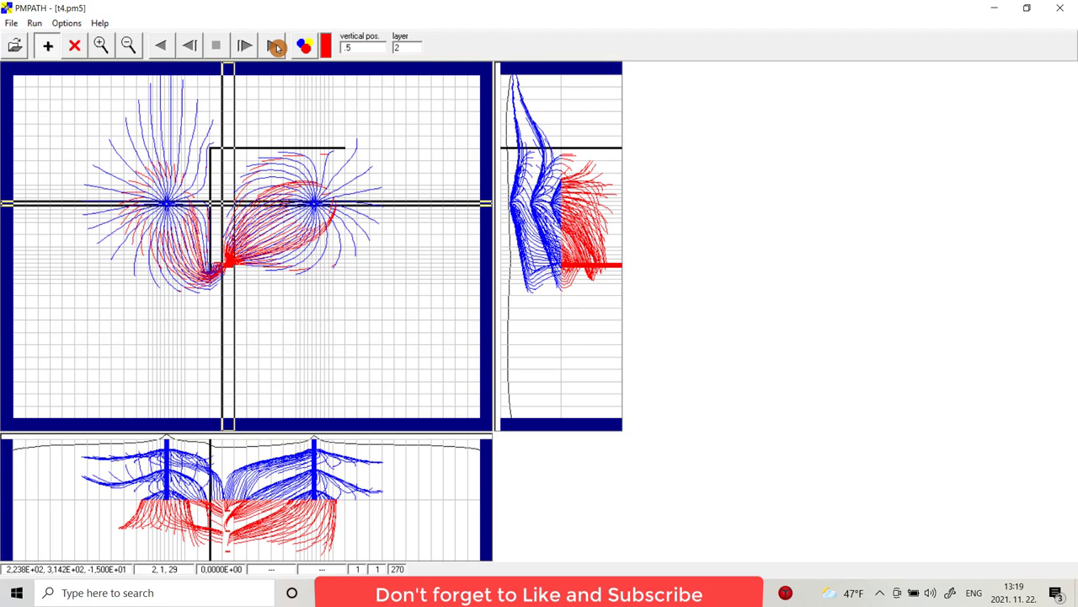
{"action": "left_click", "coordinate": [278, 47]}
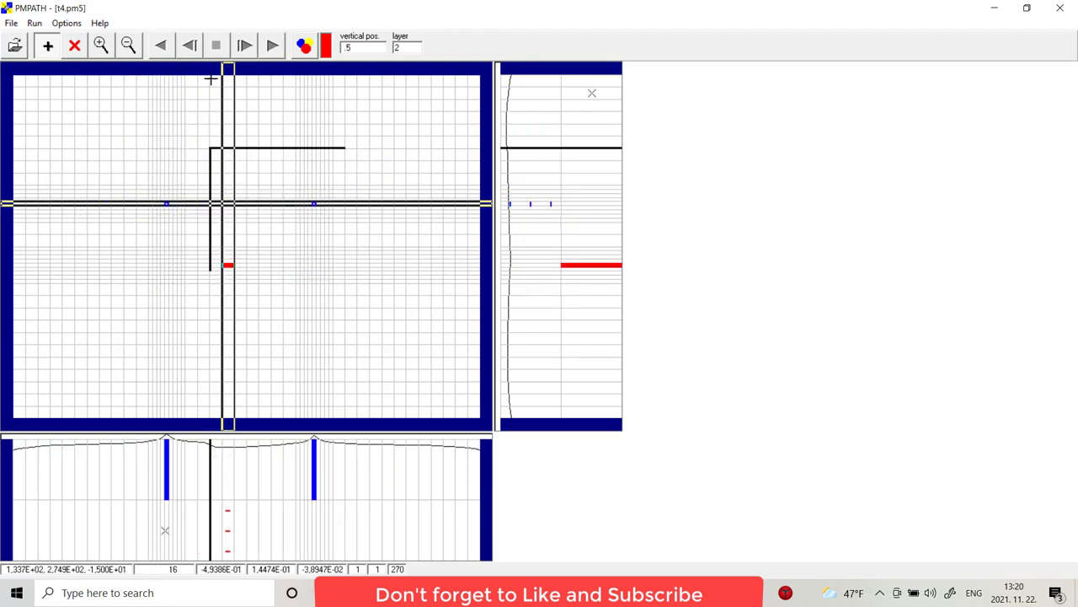
{"action": "left_click", "coordinate": [271, 48]}
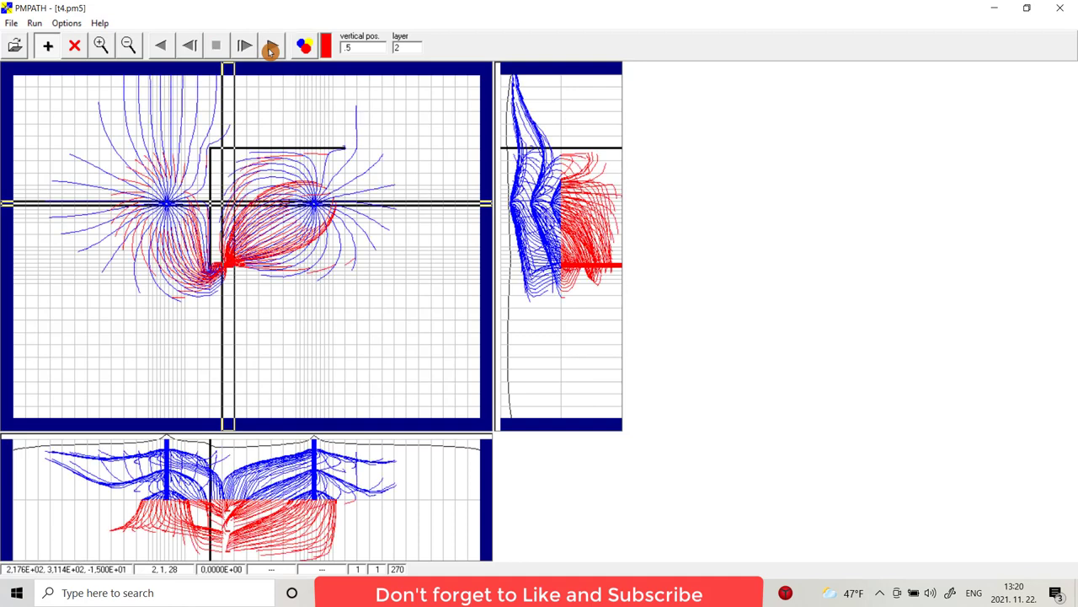
{"action": "left_click", "coordinate": [271, 48]}
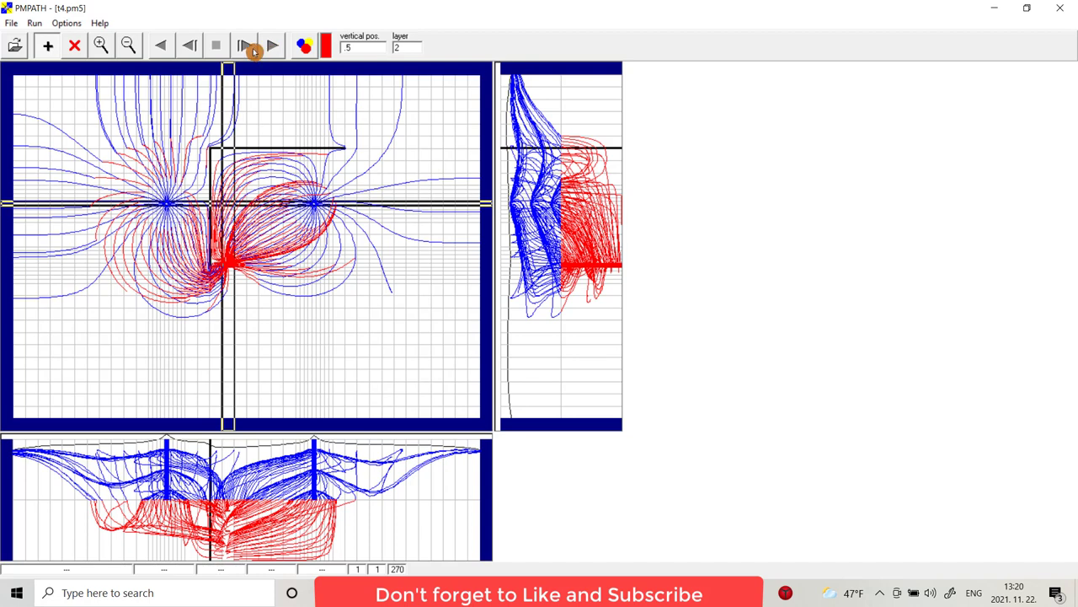
Restart to clear the pathlines, then trace all particles backward toward the wells
{"action": "left_click", "coordinate": [41, 27]}
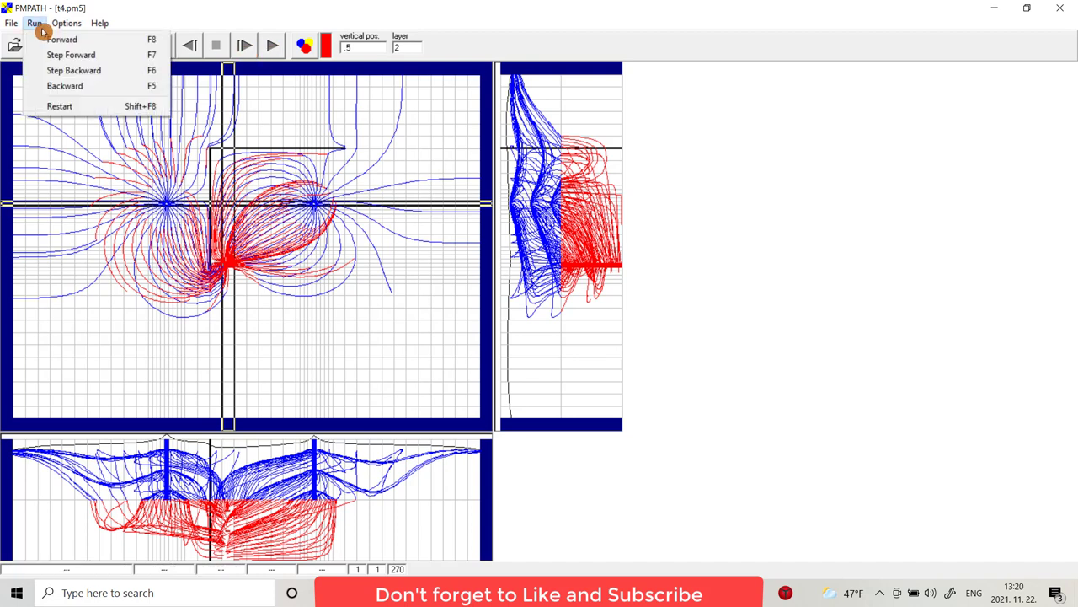
{"action": "left_click", "coordinate": [74, 107]}
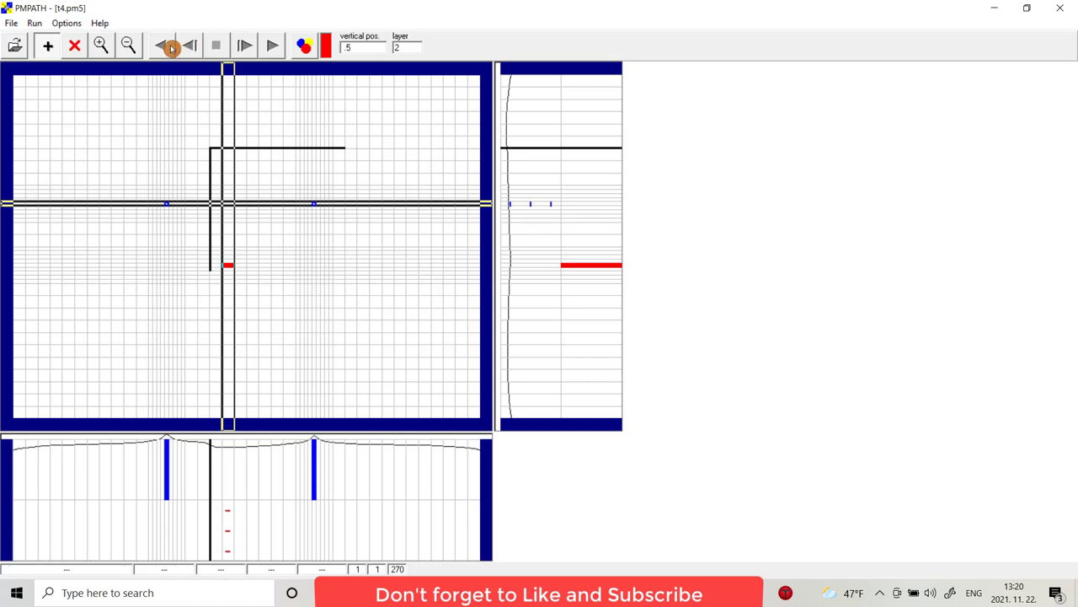
{"action": "left_click", "coordinate": [168, 48]}
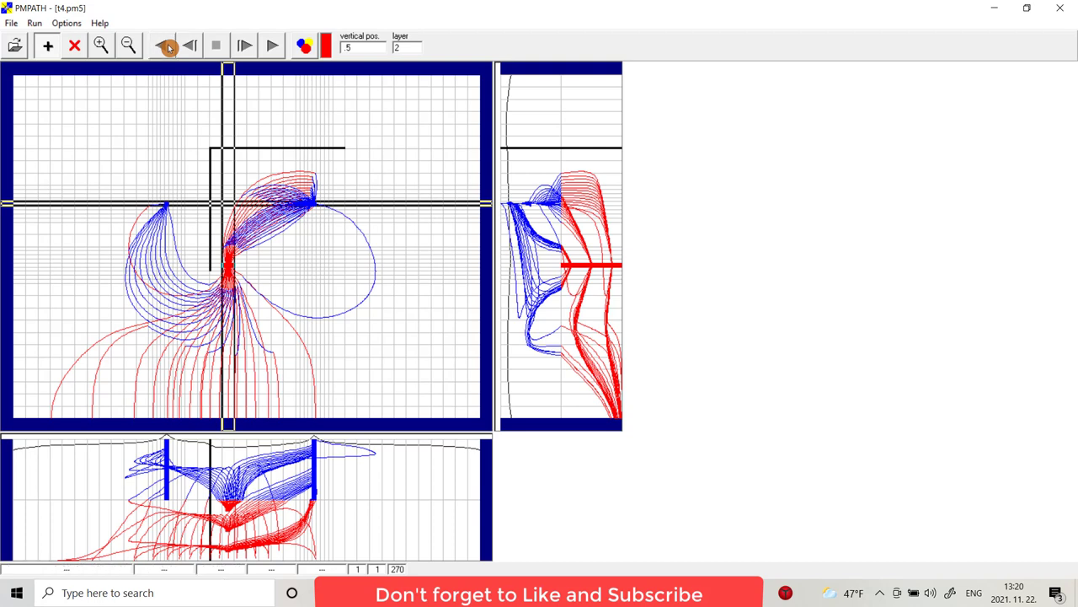
{"action": "left_click", "coordinate": [14, 25]}
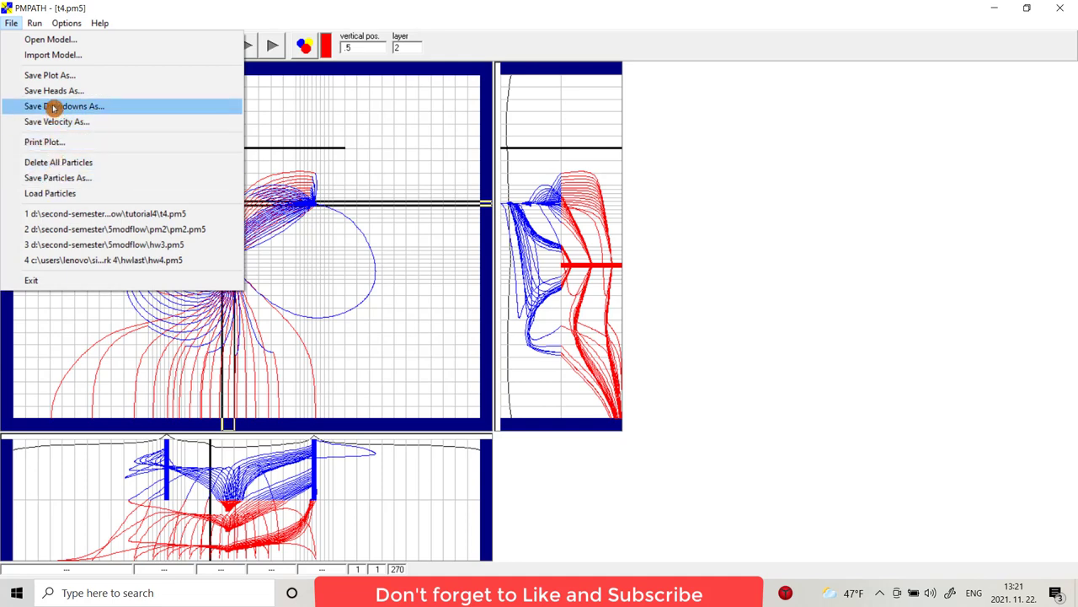
Save the plot in DXF format as 'patticleproduction_injection' with both cross-sections included
{"action": "left_click", "coordinate": [49, 78]}
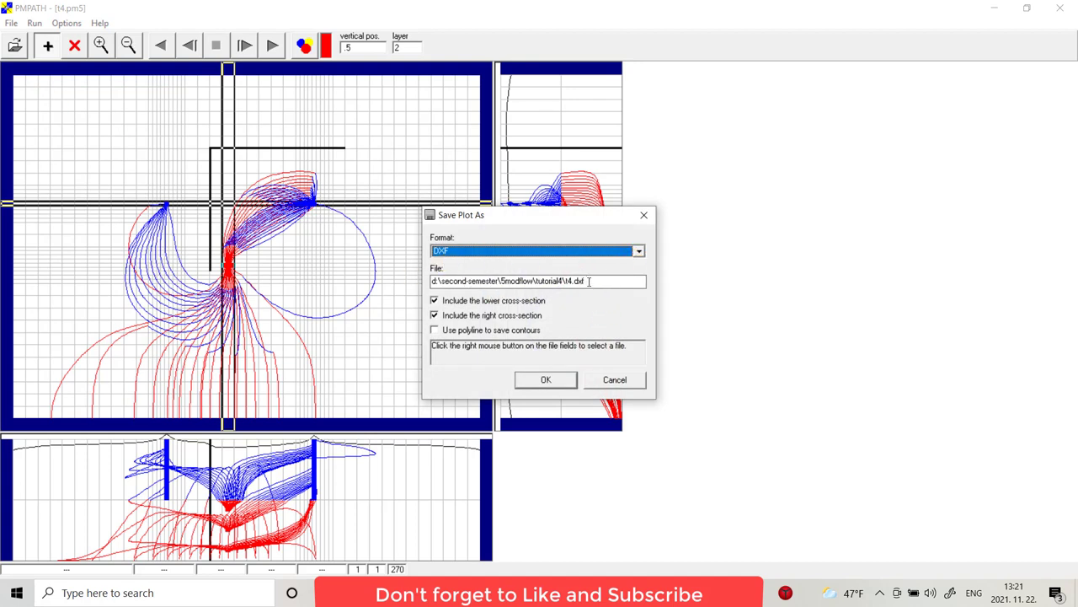
{"action": "left_click_drag", "start_coordinate": [588, 281], "coordinate": [567, 281]}
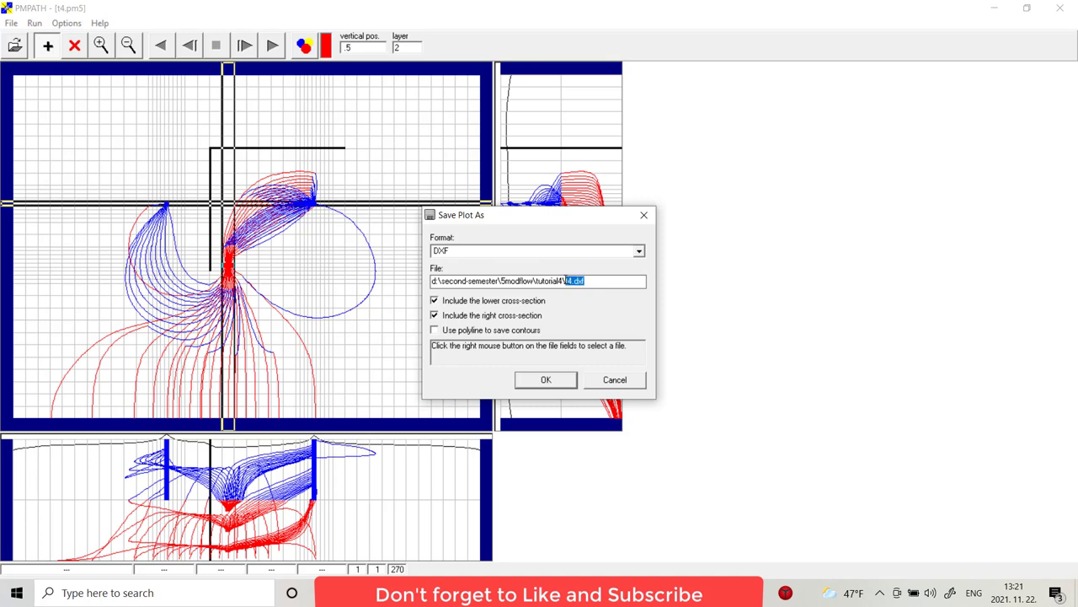
{"action": "type", "text": "patticleproduction_injection"}
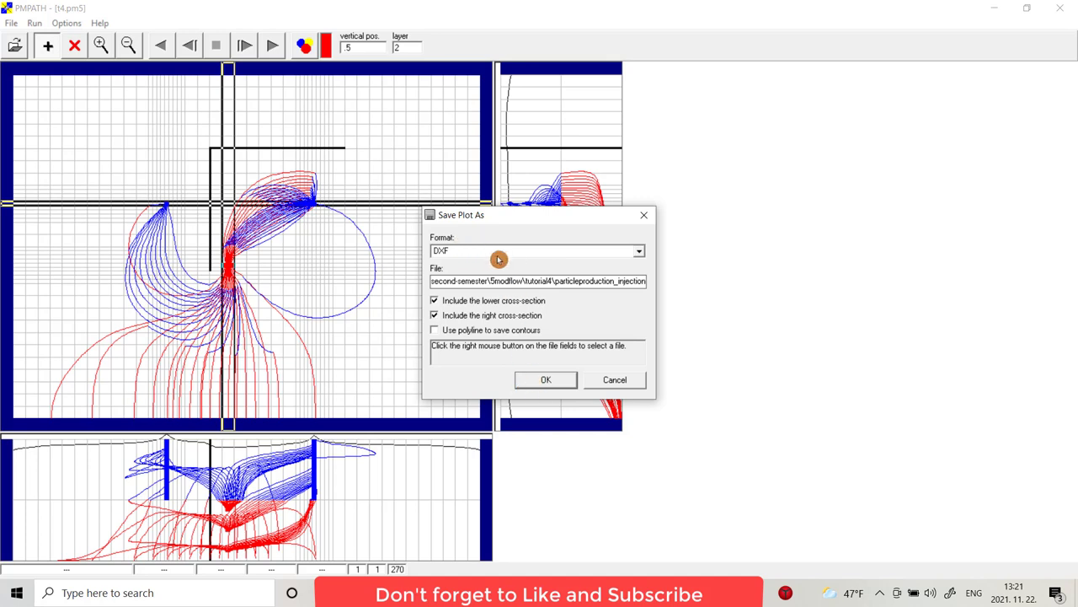
{"action": "left_click", "coordinate": [641, 252]}
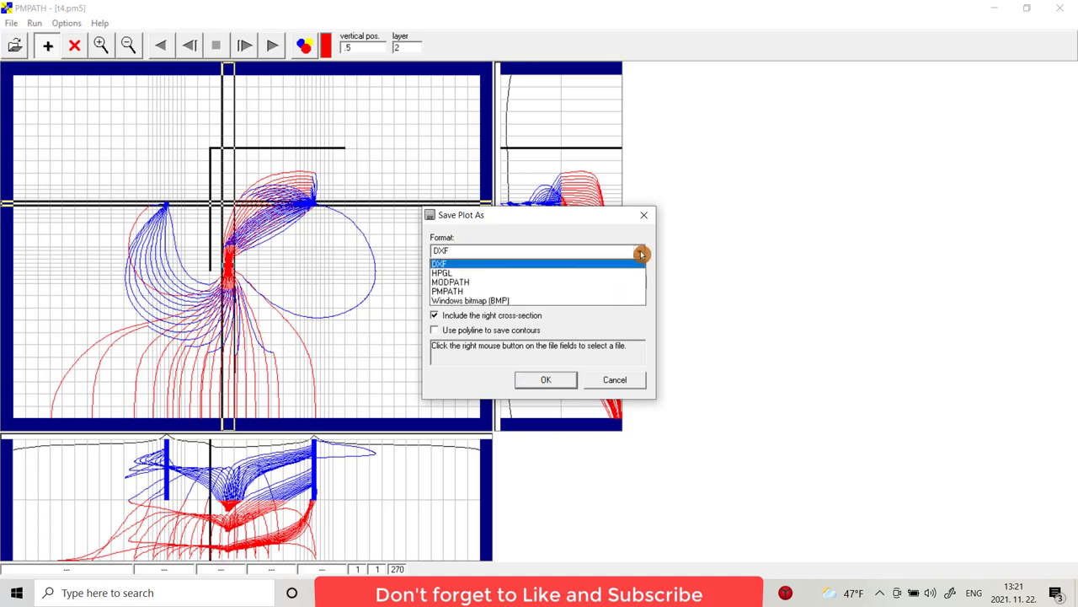
{"action": "left_click", "coordinate": [476, 265]}
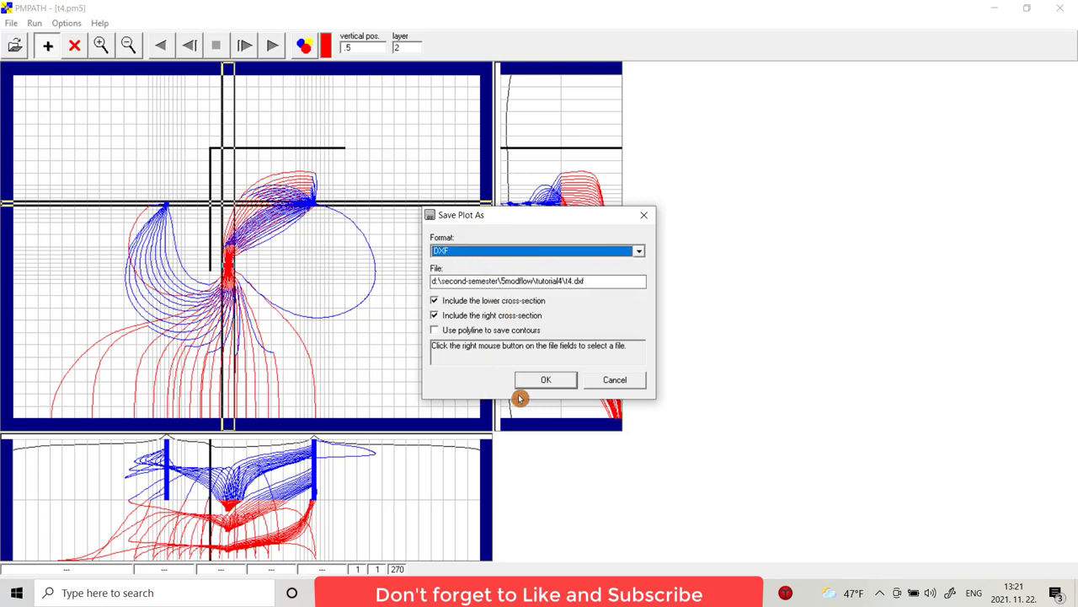
{"action": "left_click", "coordinate": [535, 380]}
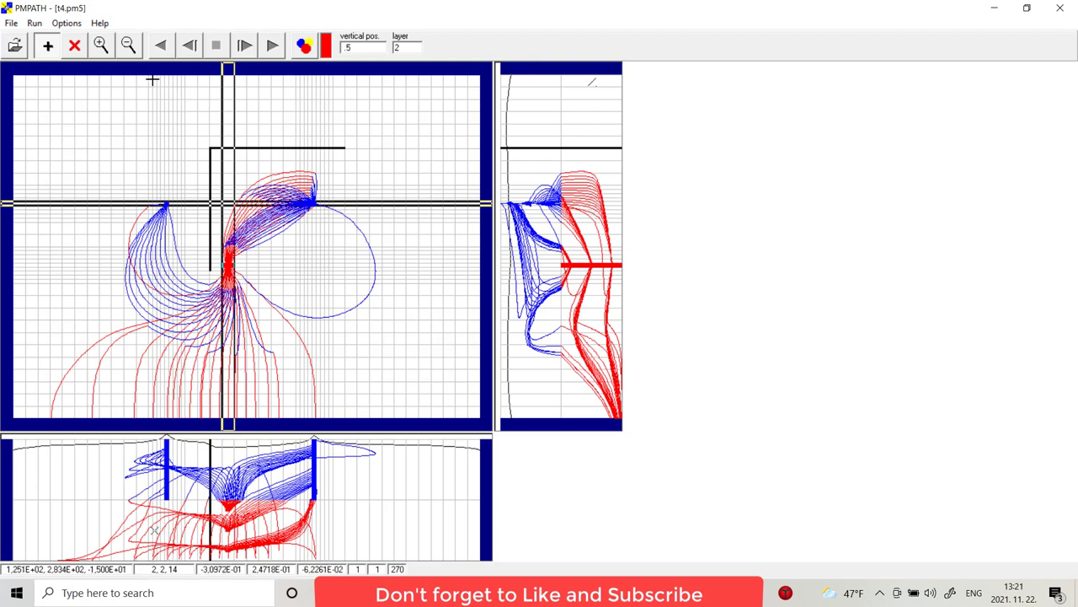
Close PMPATH and select Models > MODFLOW > Flow Packages > Horizontal-Flow Barriers in Processing Modflow
{"action": "left_click", "coordinate": [1060, 7]}
{"action": "left_click", "coordinate": [123, 24]}
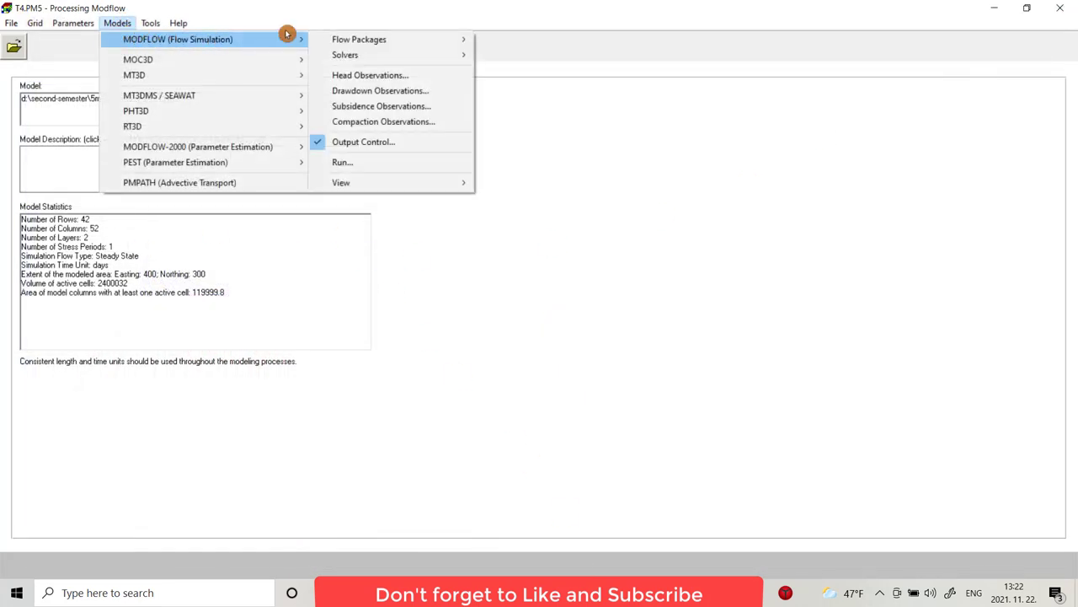
{"action": "key", "text": "Escape"}
{"action": "key", "text": "Escape"}
{"action": "left_click", "coordinate": [123, 24]}
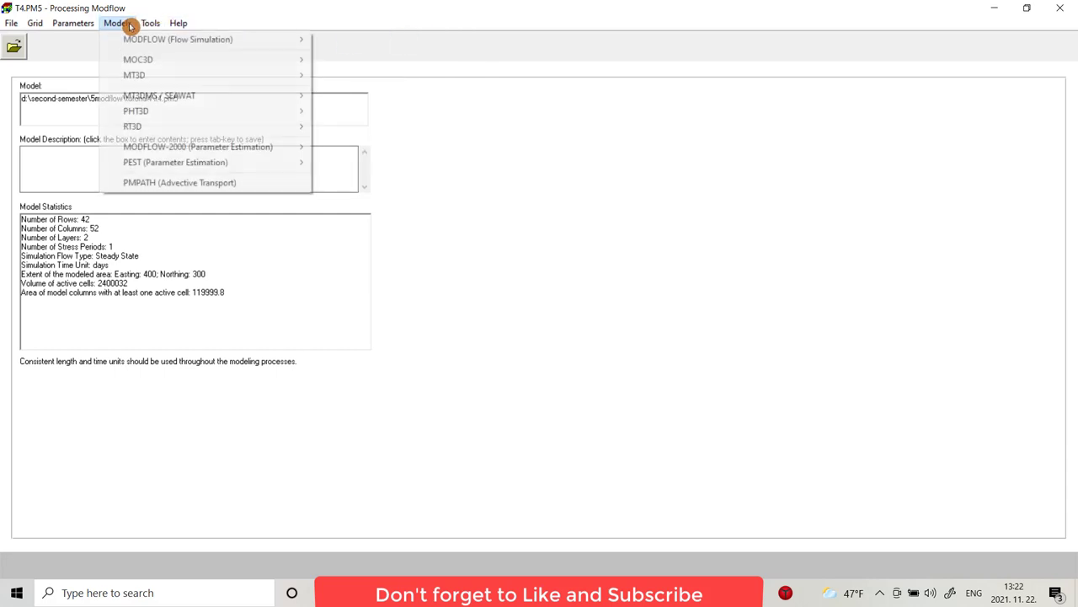
{"action": "mouse_move", "coordinate": [229, 39]}
{"action": "mouse_move", "coordinate": [359, 39]}
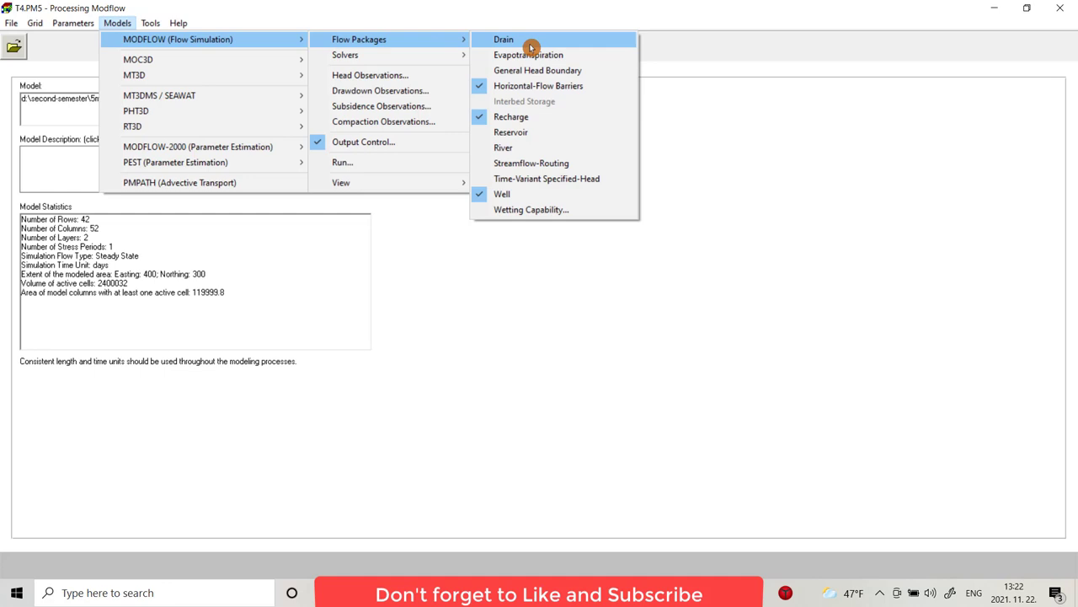
{"action": "left_click", "coordinate": [532, 87]}
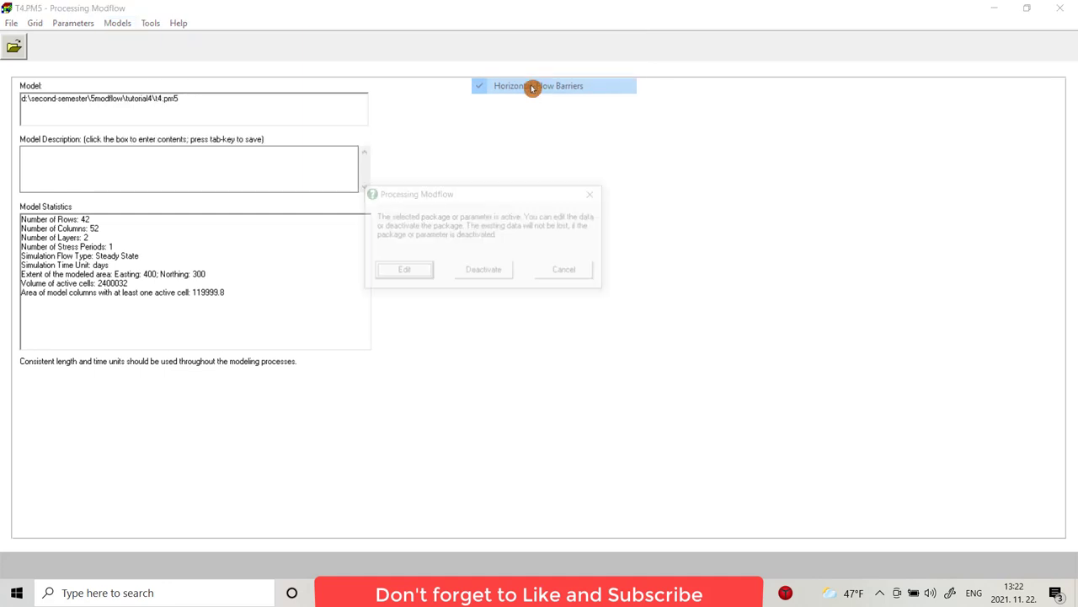